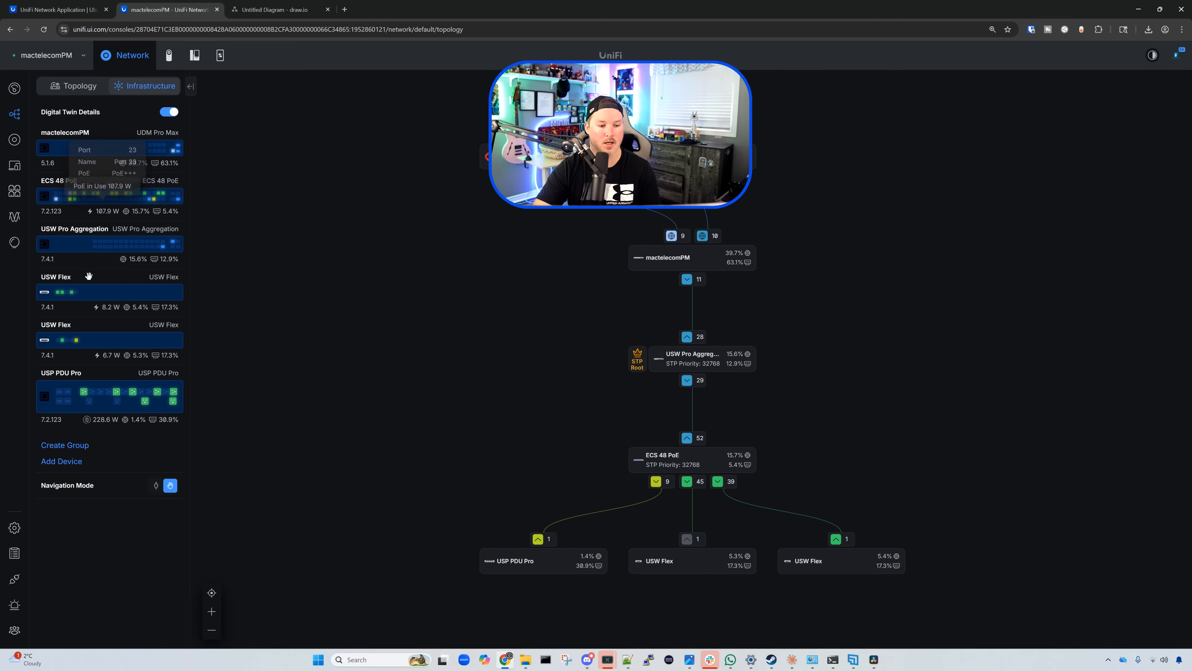
Step: Add the existing homeassistant e9:26 Raspberry Pi to the Digital Twin rack
click(72, 465)
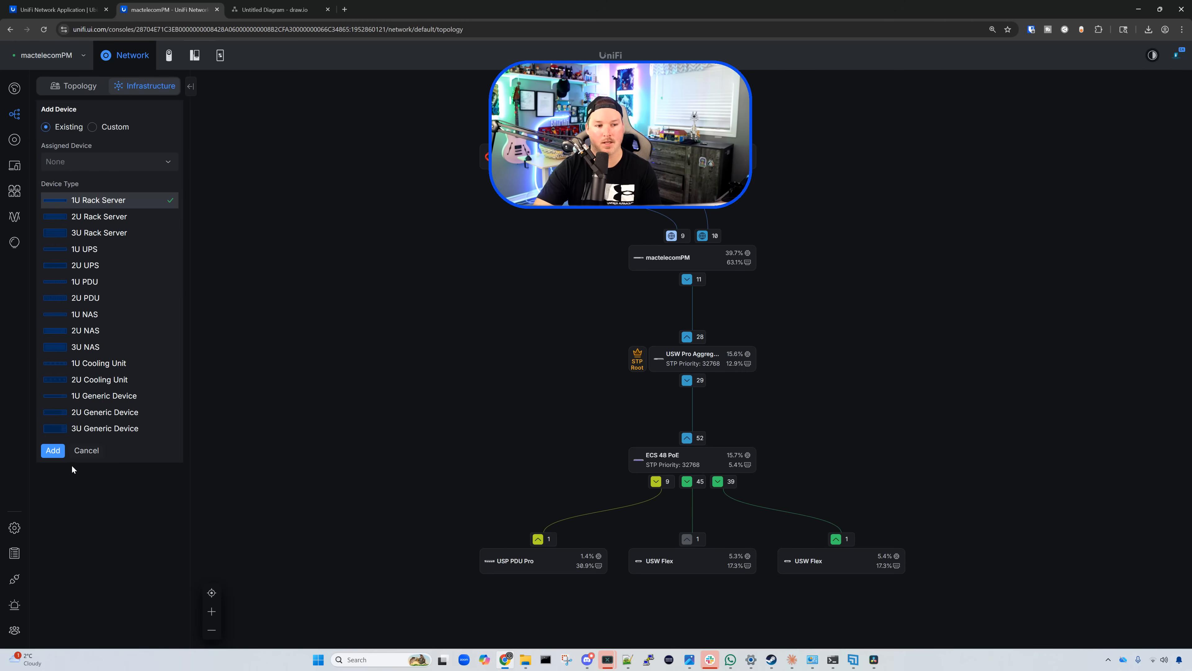
click(168, 162)
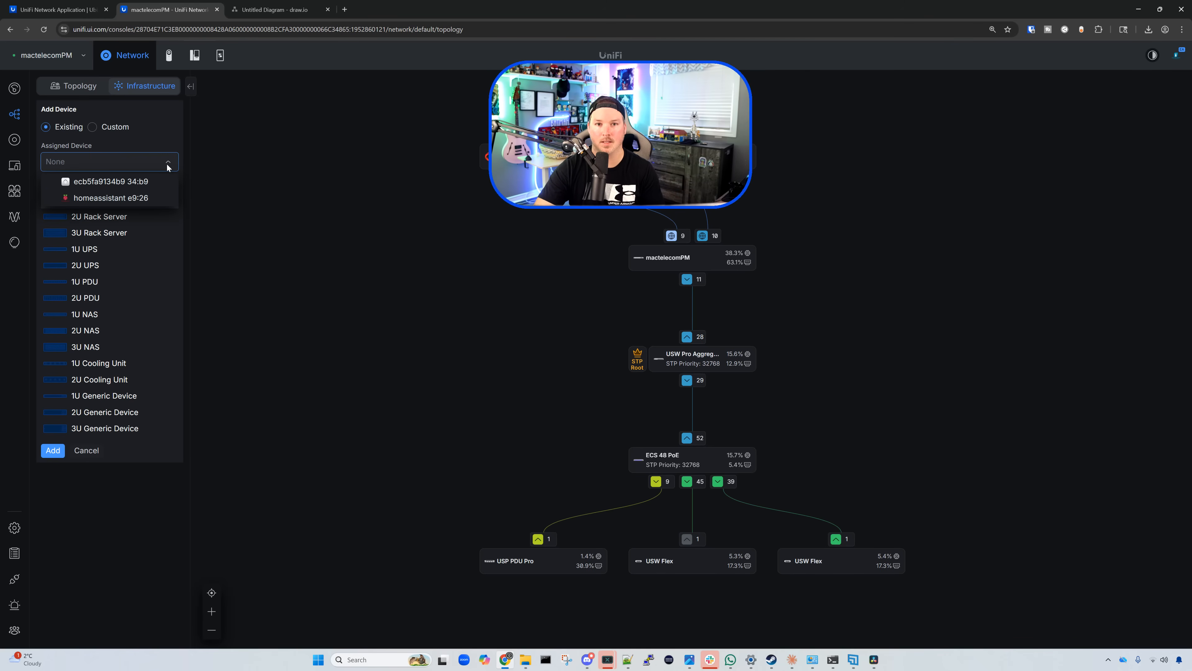
click(135, 198)
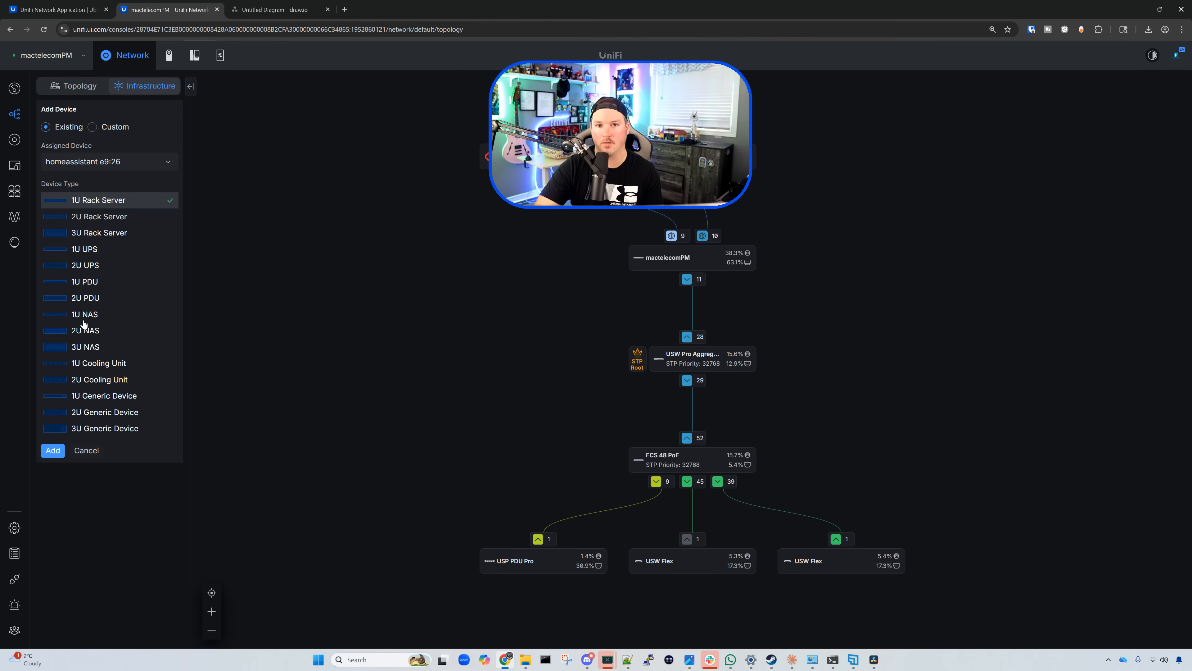
click(52, 450)
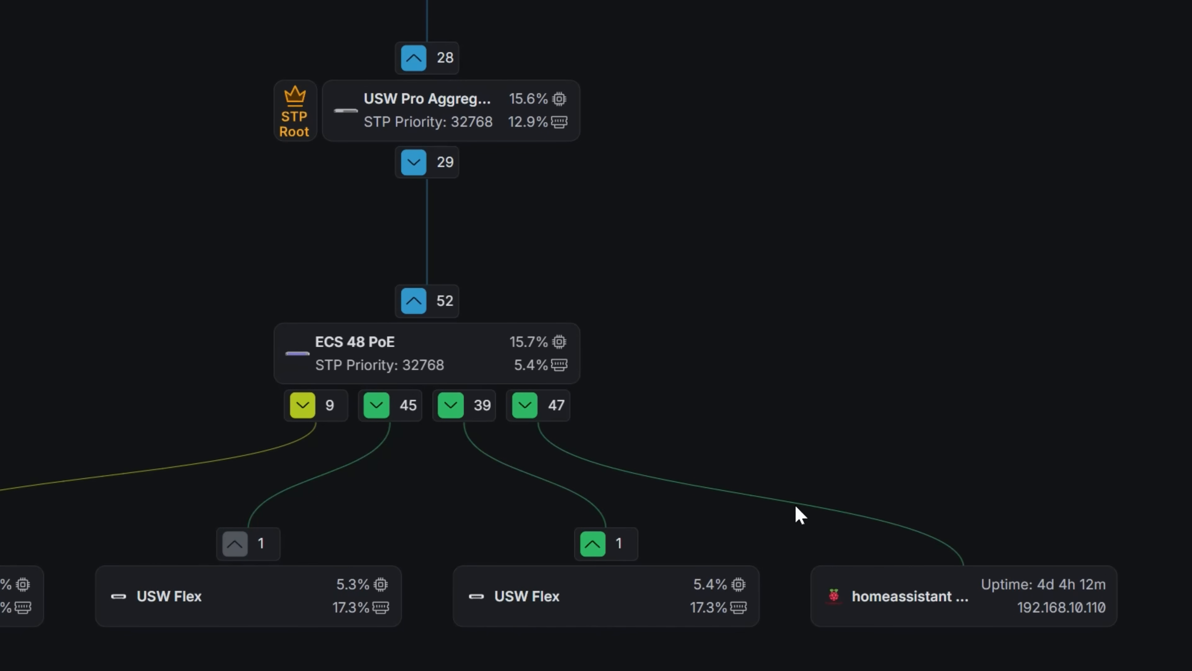
Step: Link a power source in homeassistant's settings and begin adding another existing device
click(946, 608)
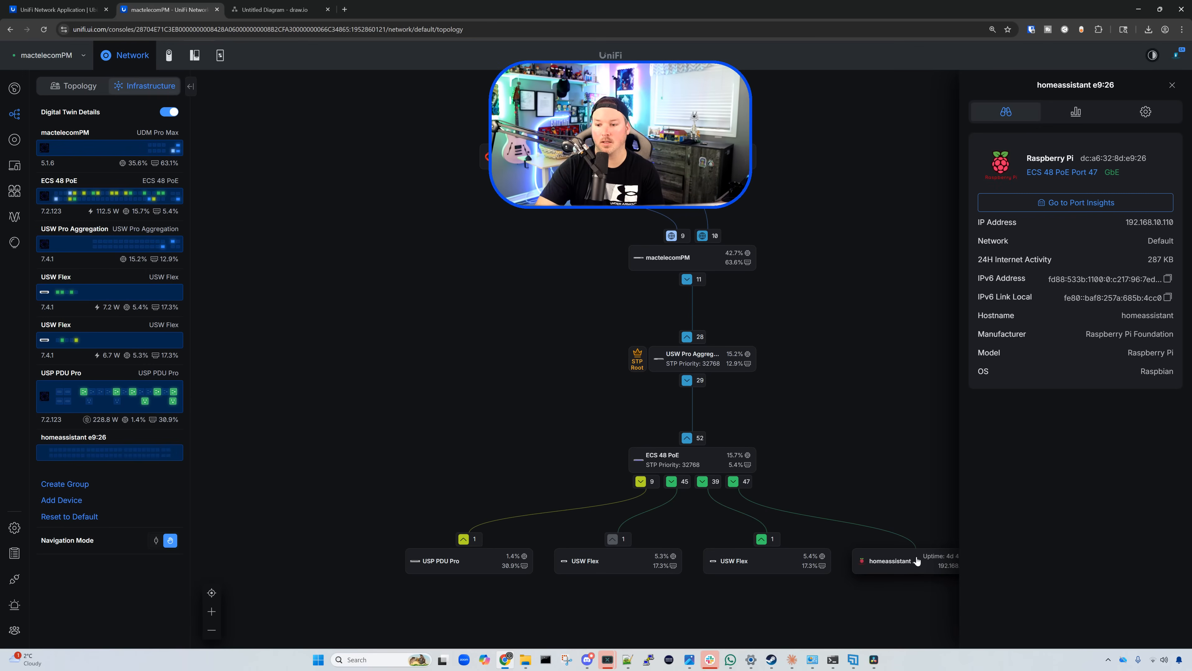
click(1146, 114)
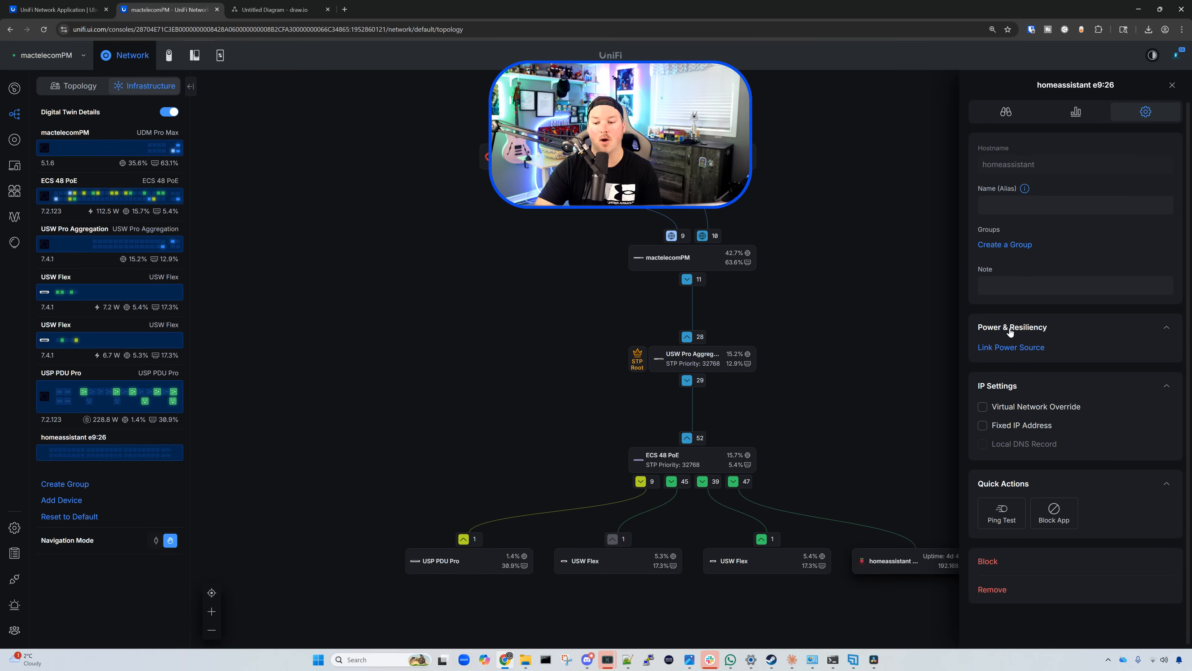
click(1008, 350)
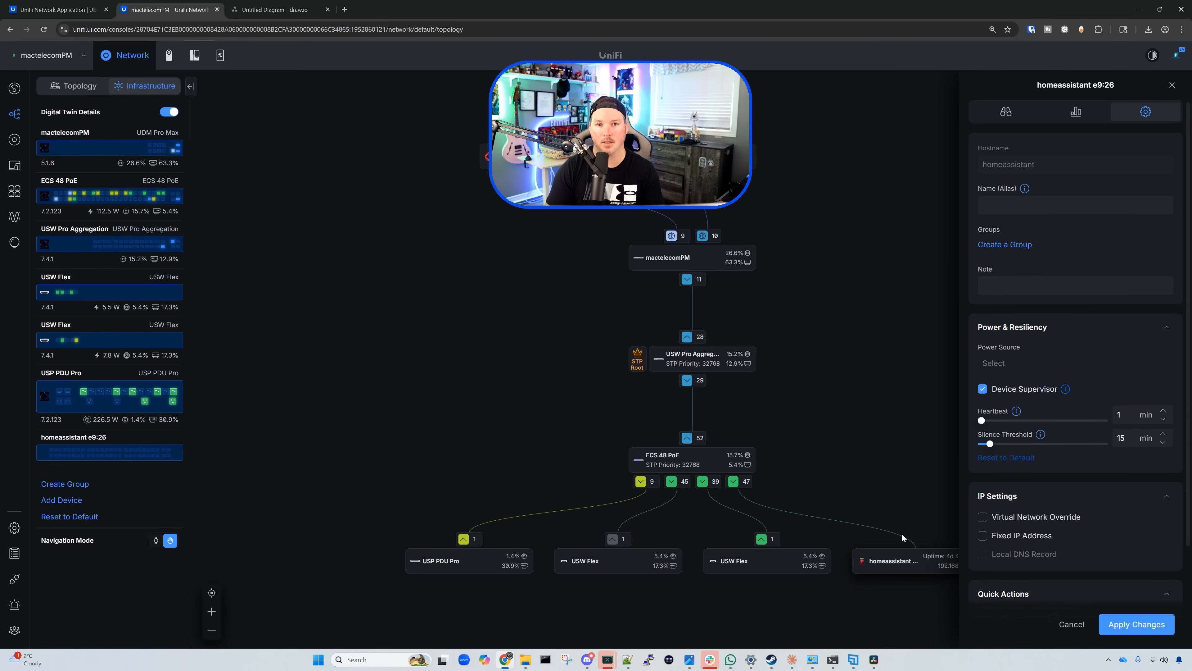
click(62, 499)
Step: Add the existing Hue Bridge ecb5fa9134b9 34:b9 to the Digital Twin
click(140, 169)
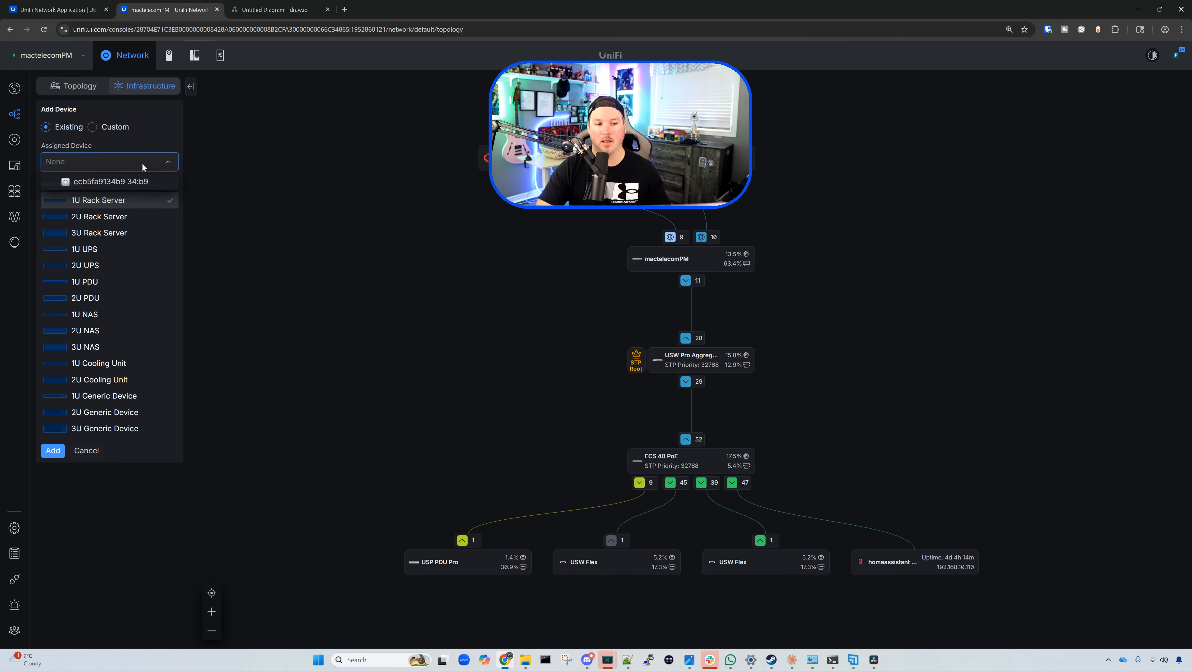
click(129, 188)
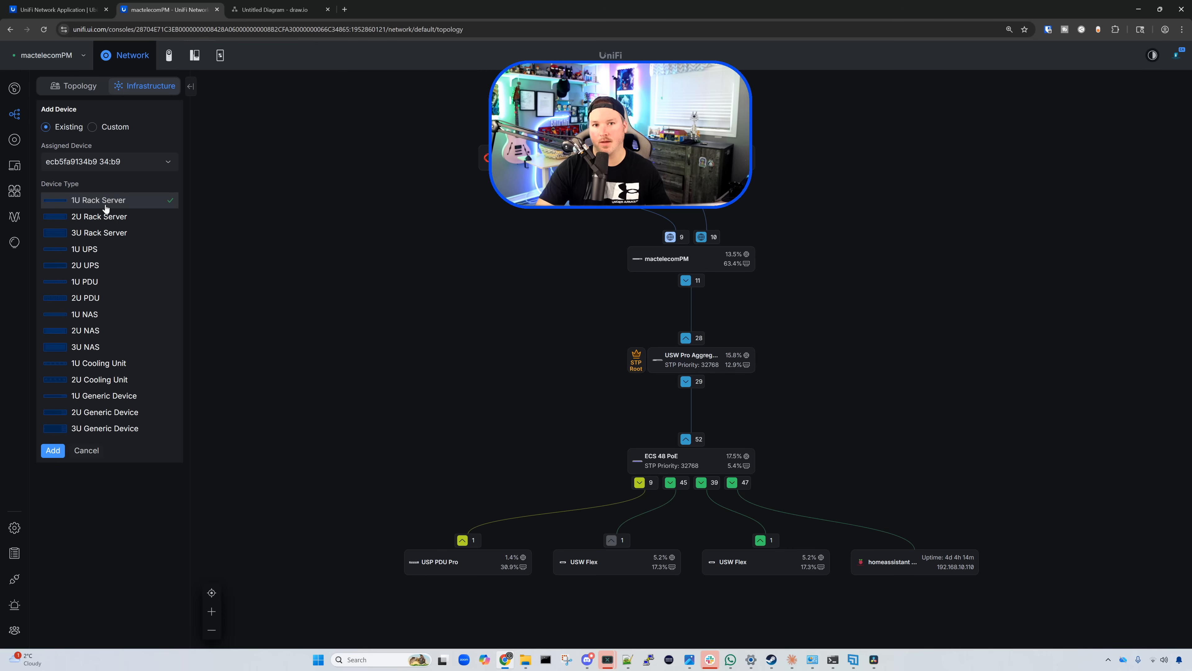
click(53, 451)
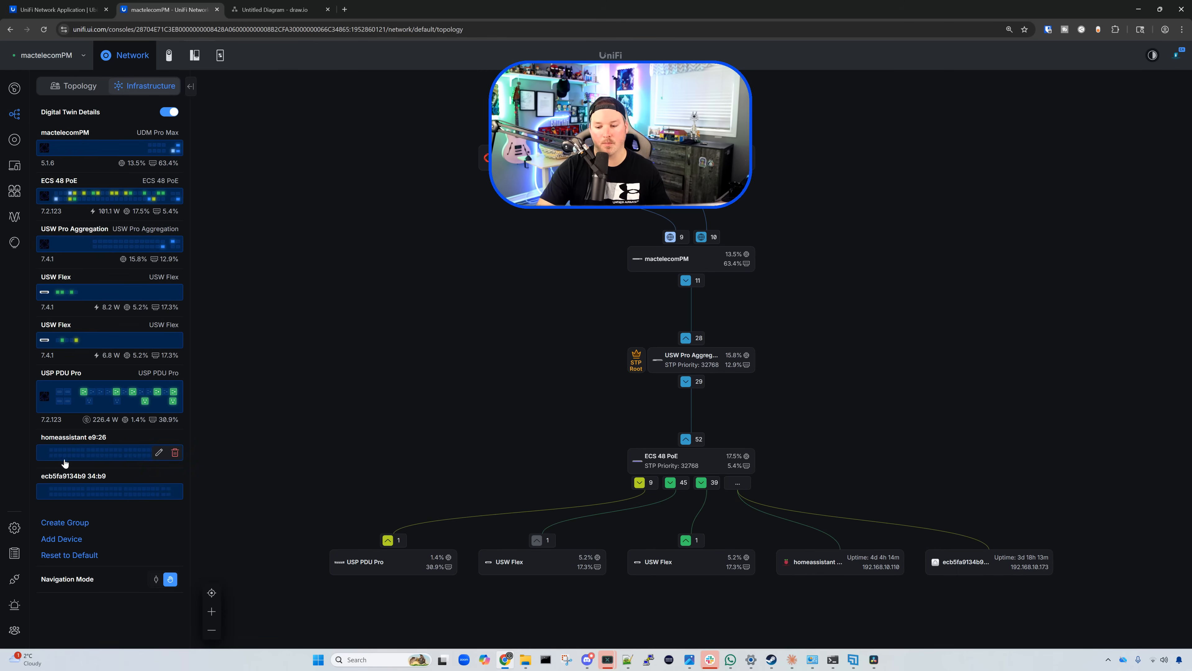
Step: Set the Hue Bridge's power source to the USP PDU Pro
click(975, 570)
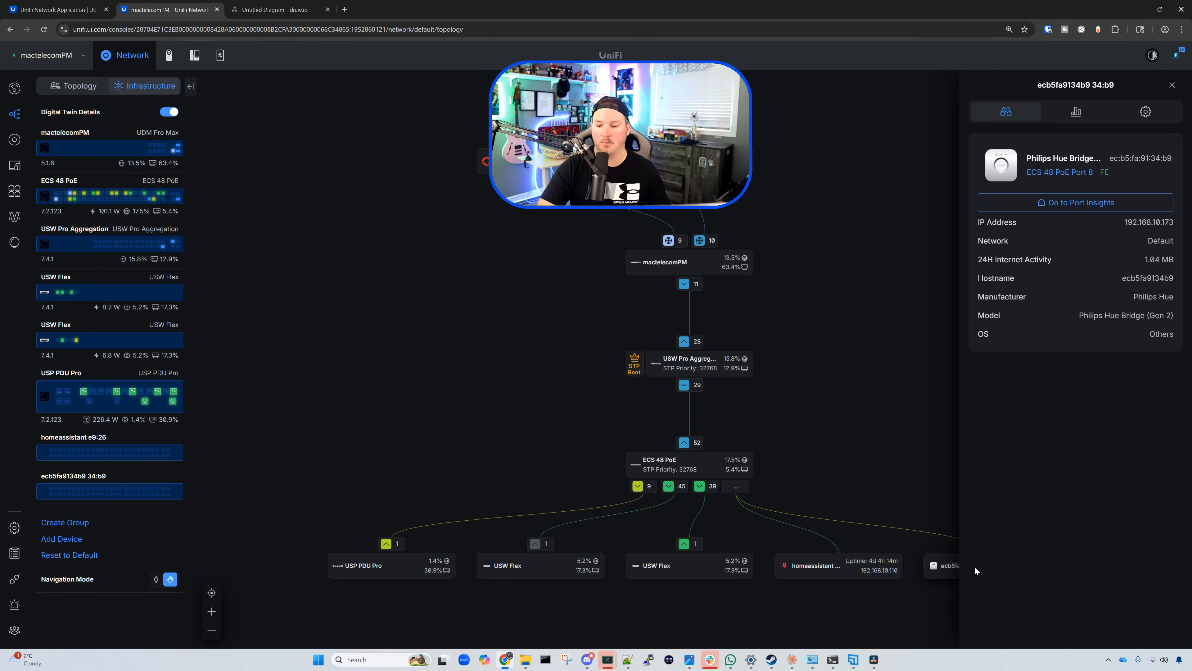
click(1146, 113)
click(1017, 347)
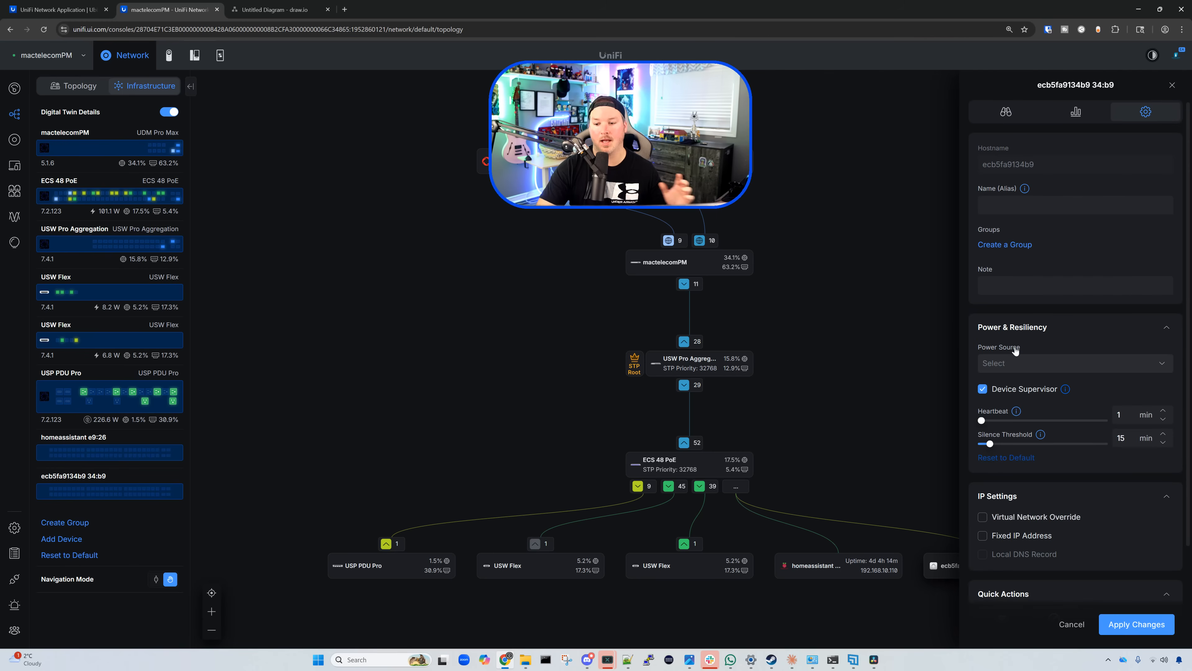
click(1014, 361)
click(1016, 383)
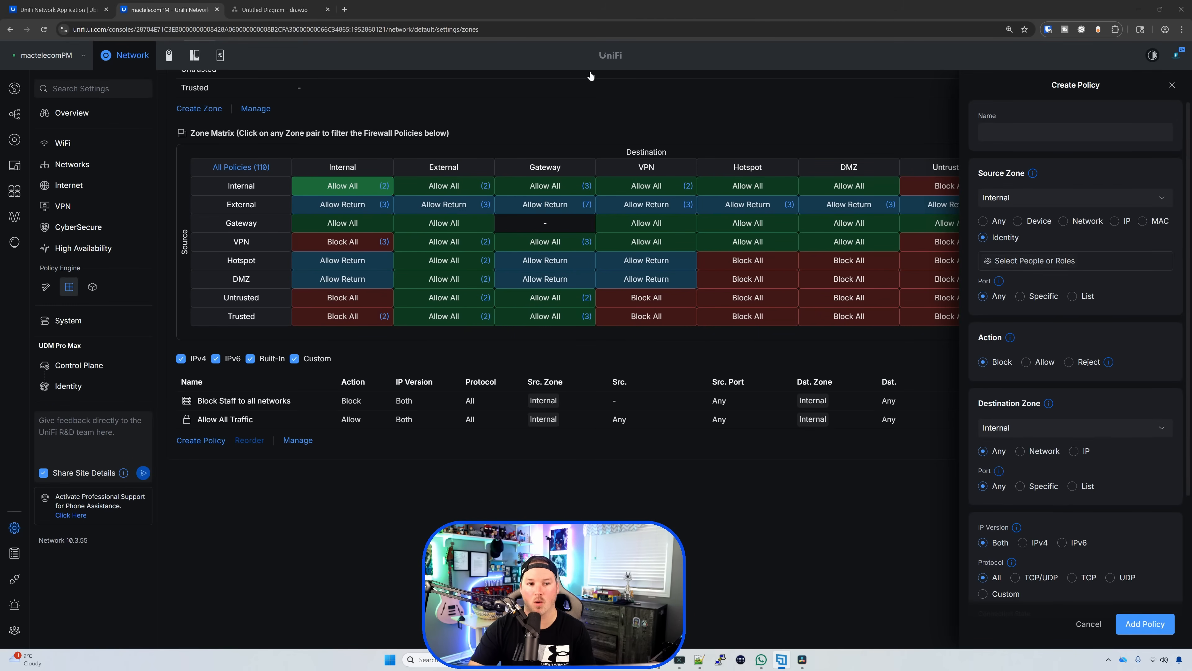
Step: Check the draw.io network diagram, then return to UniFi and go to People
click(281, 9)
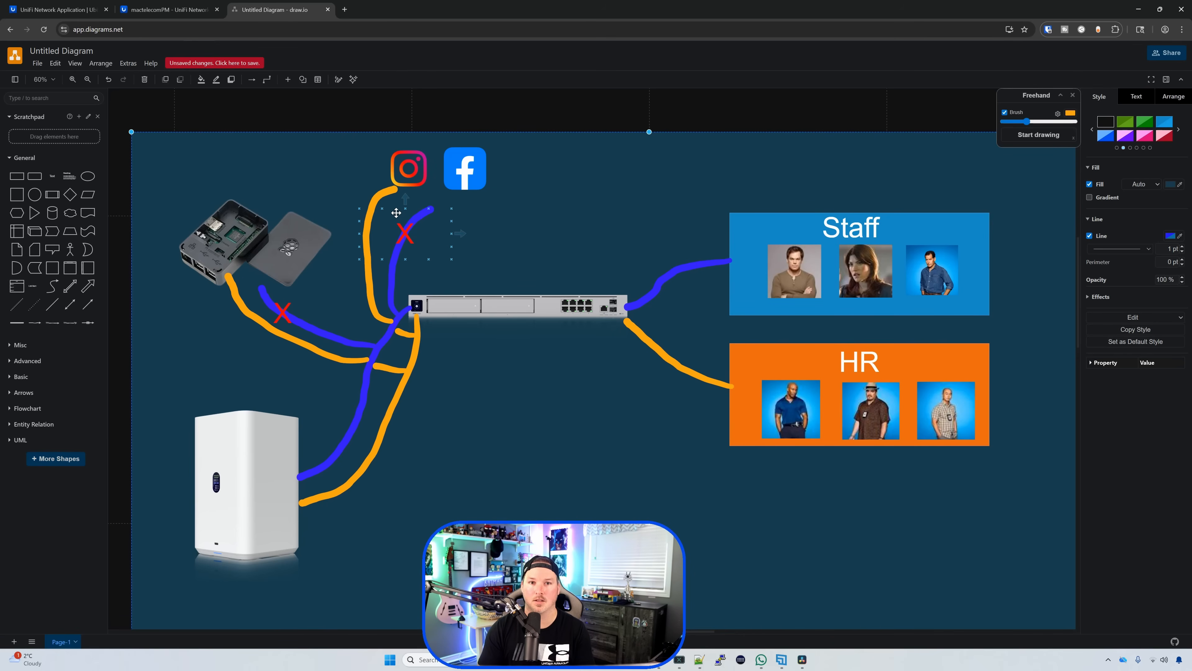
click(191, 5)
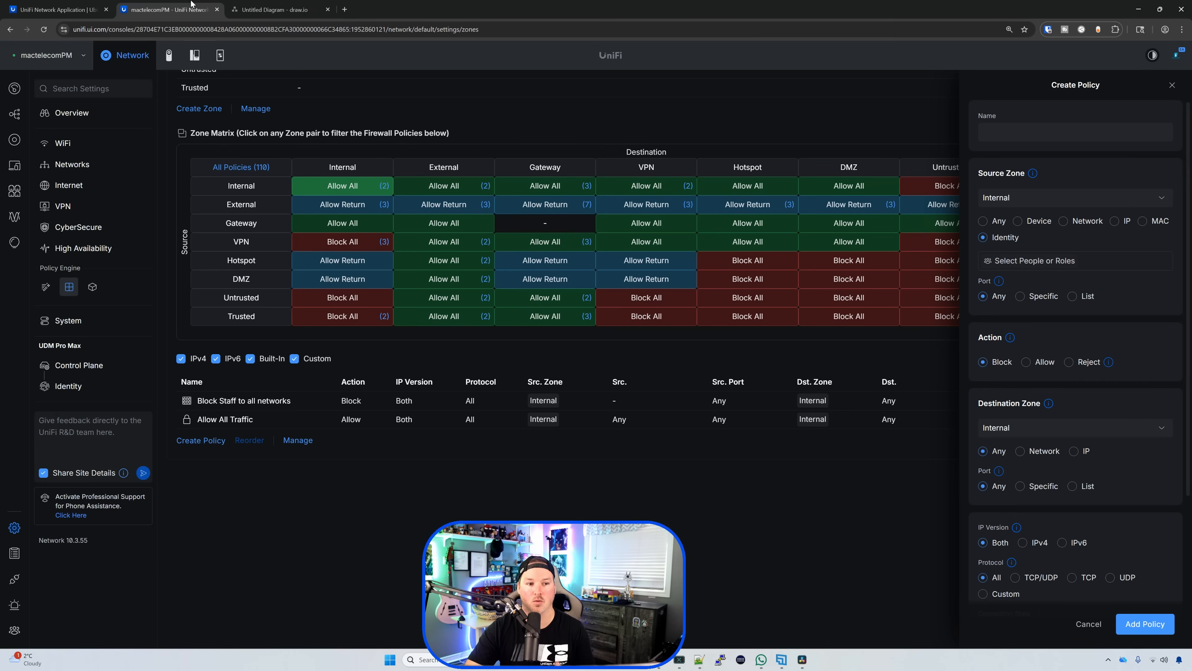
click(19, 632)
Step: Discard the unsaved policy and create a Staff group with Network and One-Click WiFi access
click(652, 370)
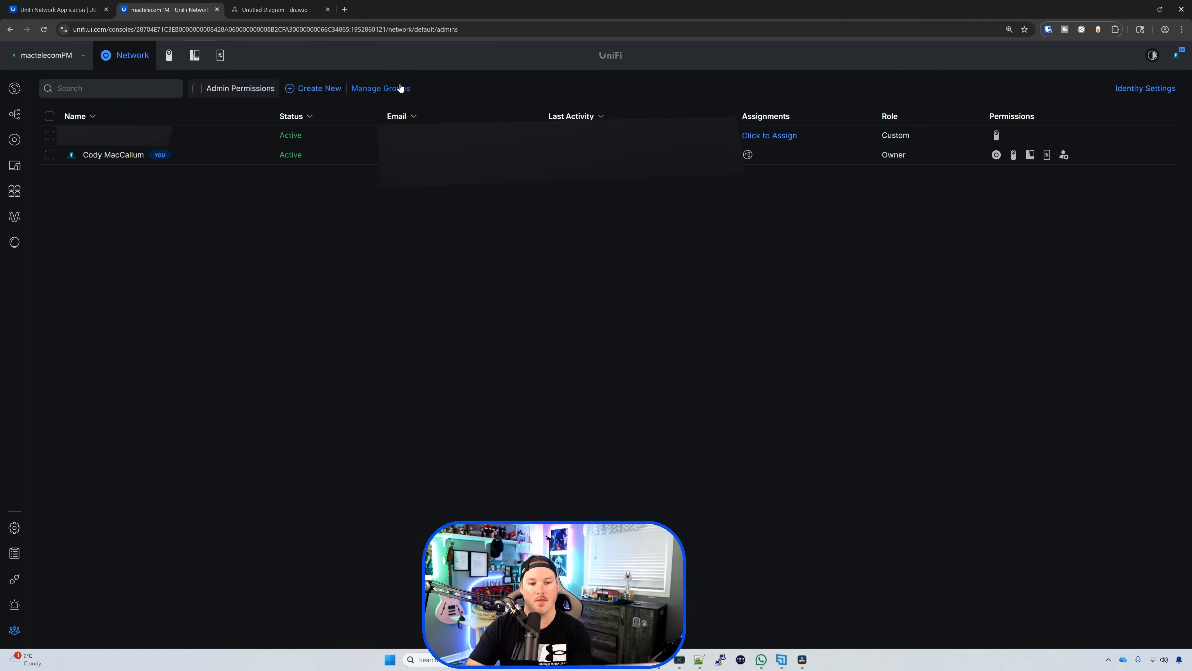
click(399, 89)
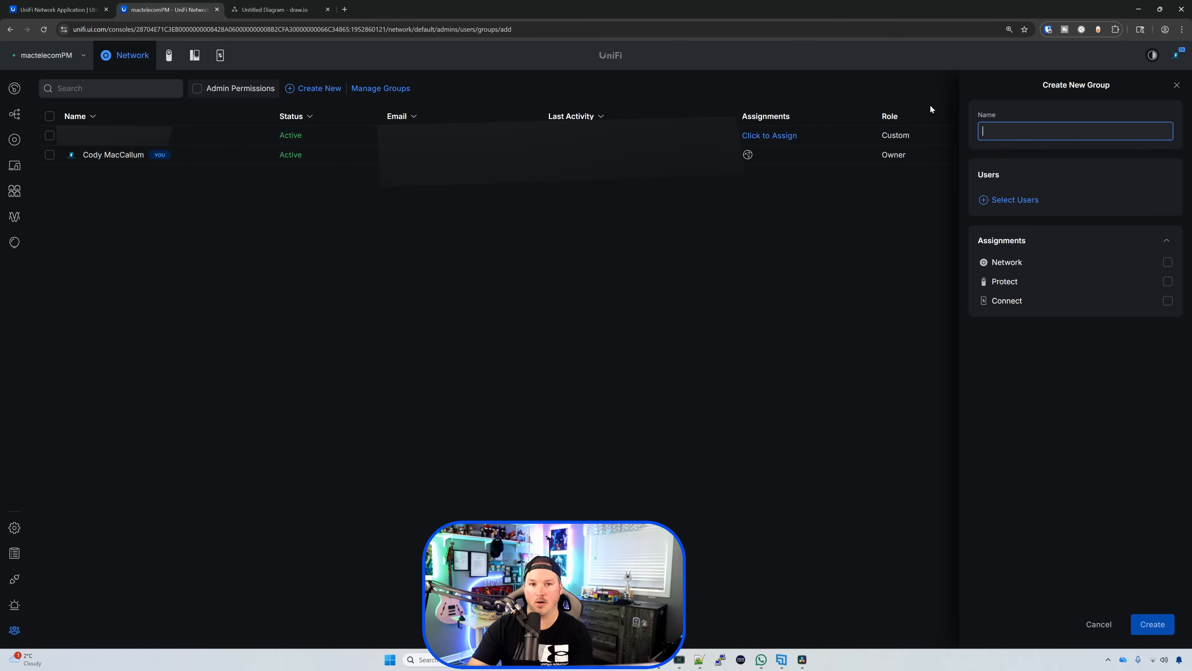
text(Staff)
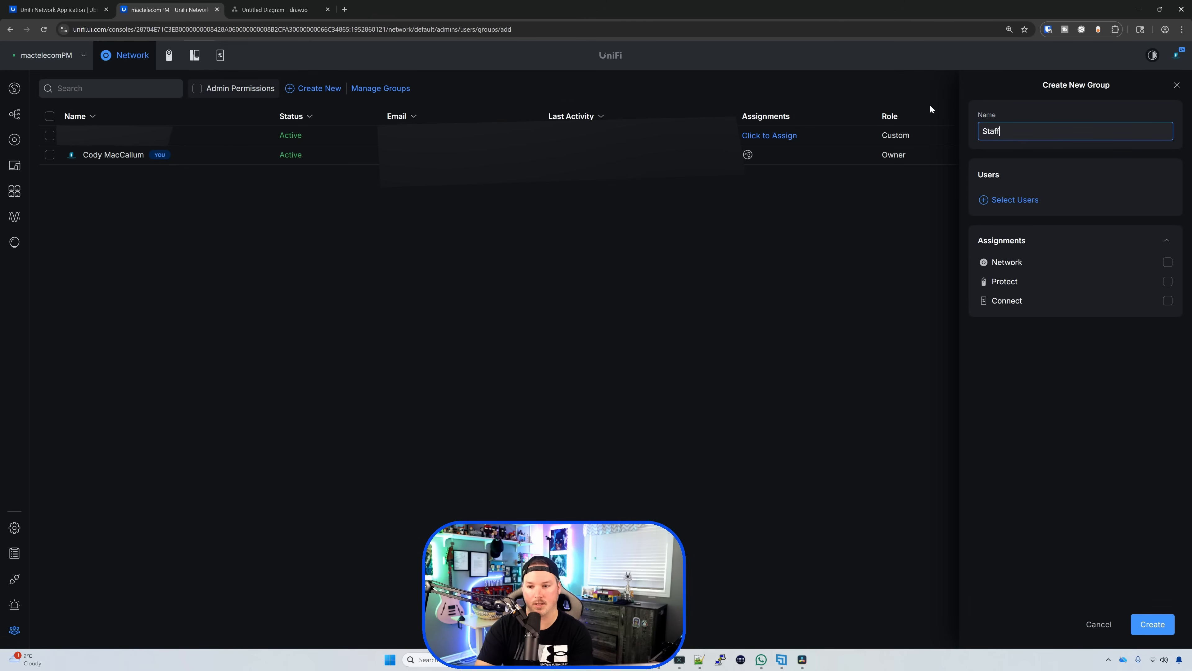
click(1168, 263)
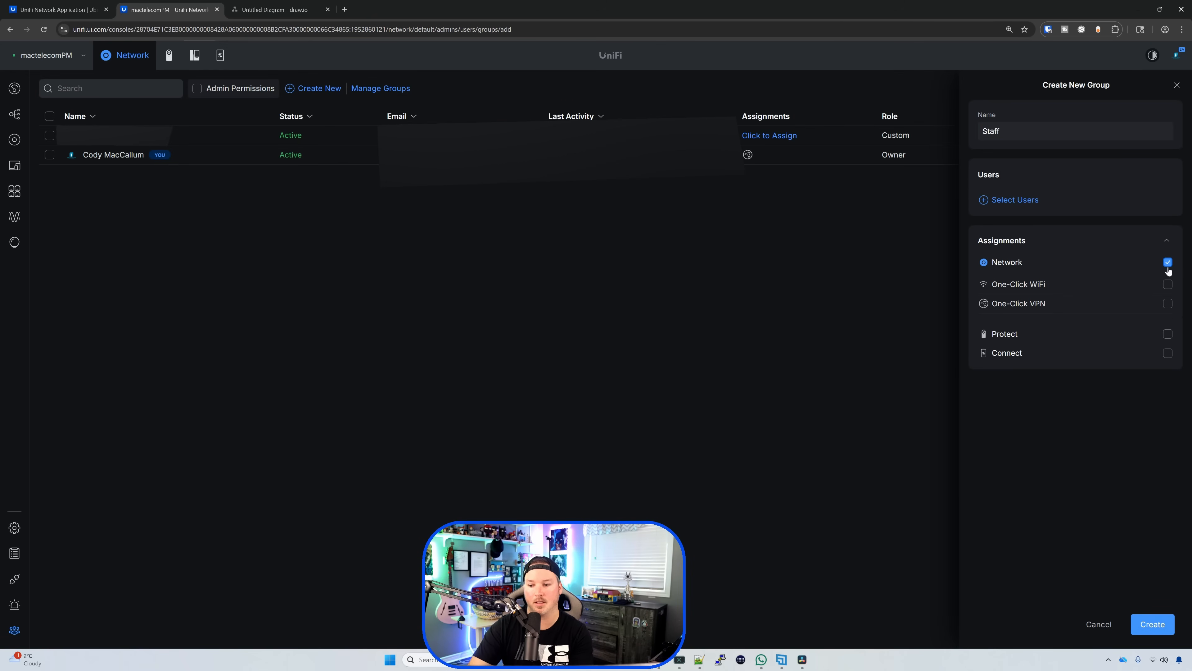
click(1168, 285)
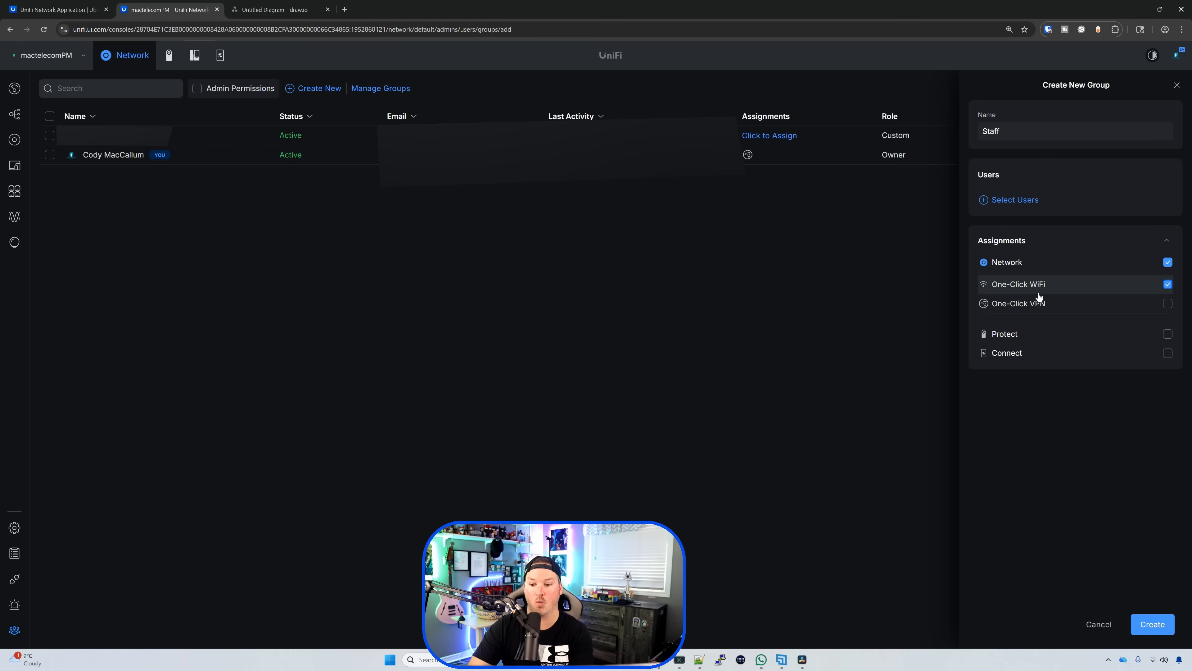
click(1151, 628)
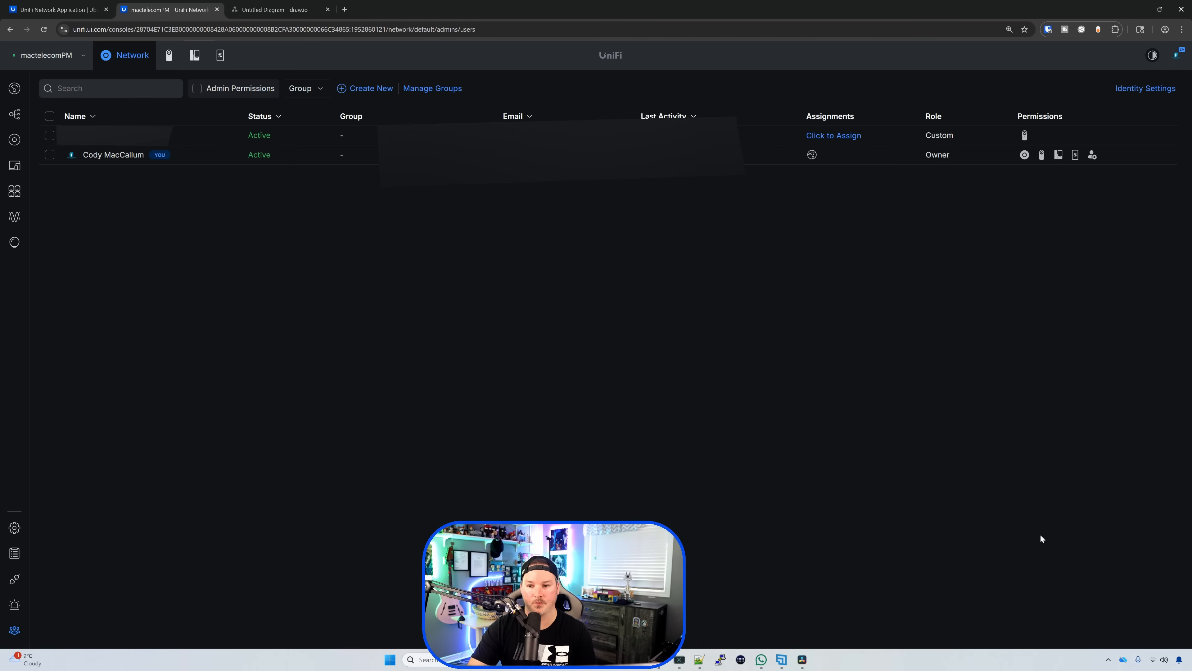
Step: Create an HR group with Network and One-Click WiFi access
click(425, 89)
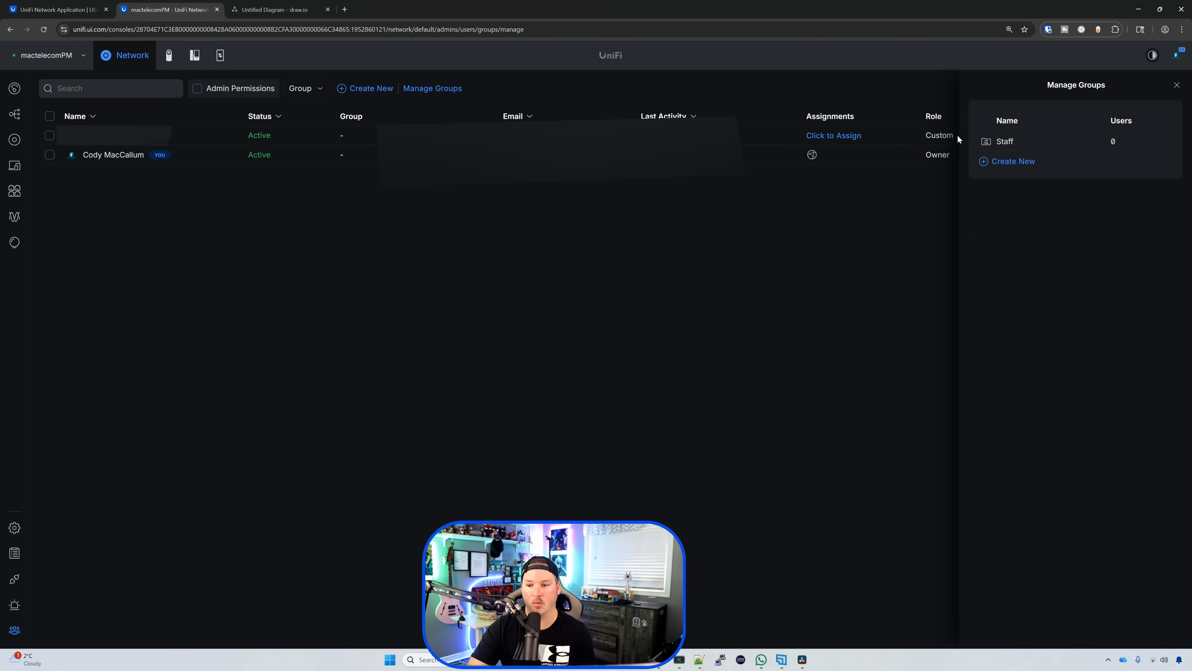
click(1010, 162)
text(HR)
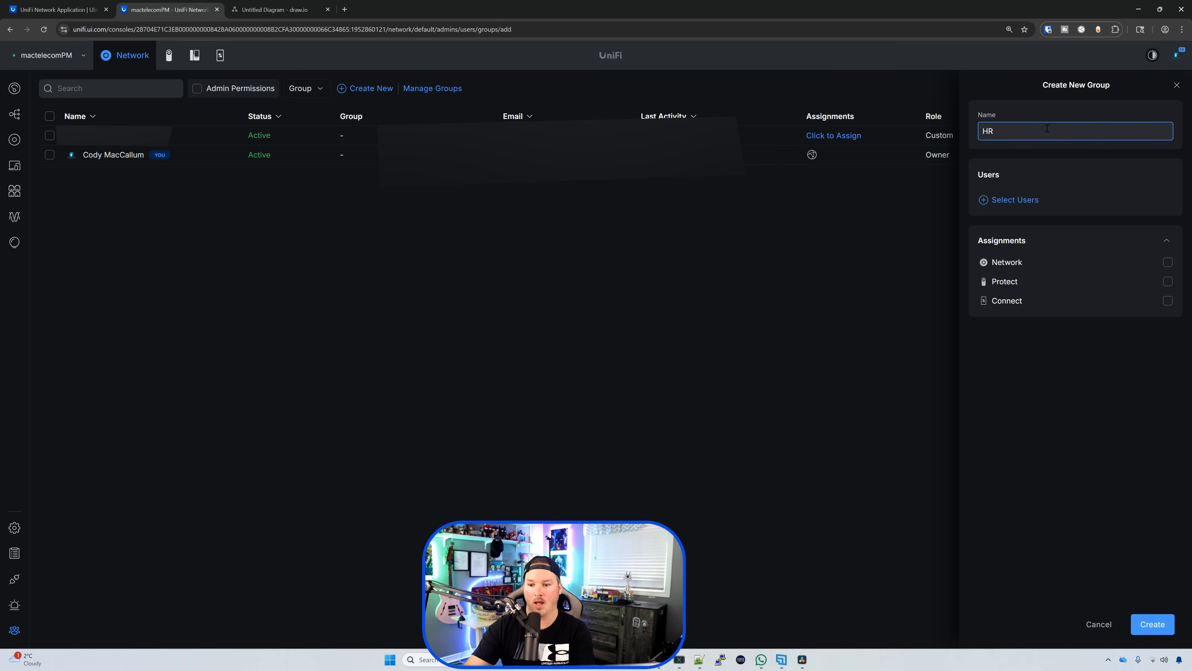
click(1168, 262)
click(1168, 284)
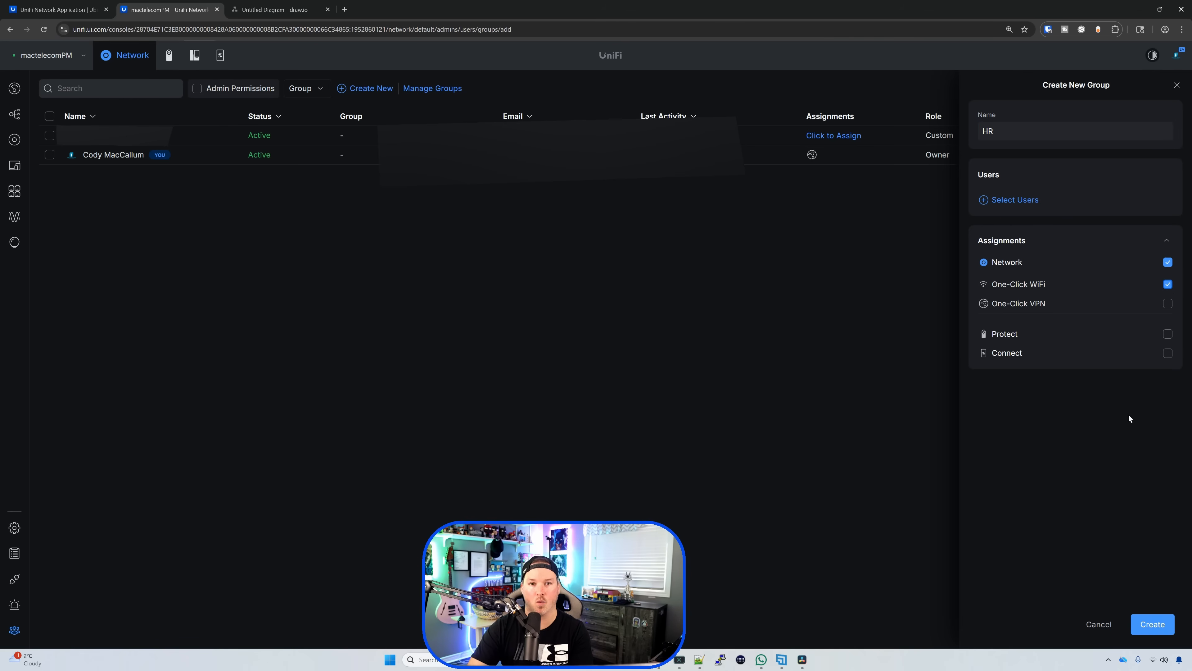
click(1151, 624)
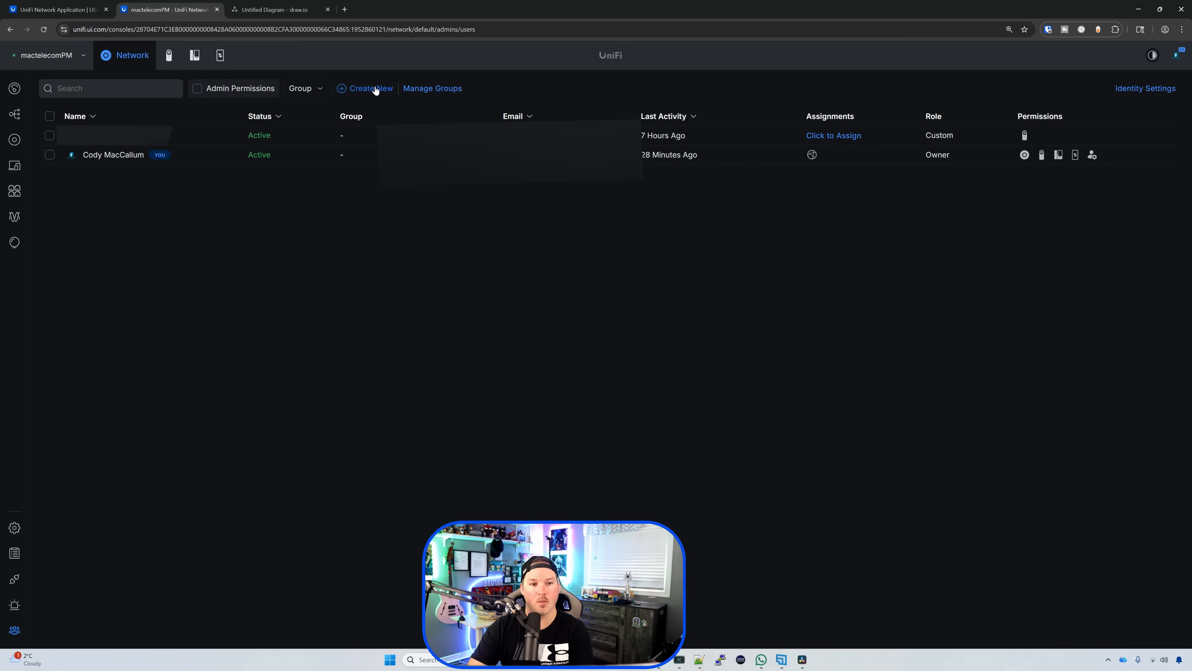
Step: Start a new user and enter the person's first and last name
click(376, 89)
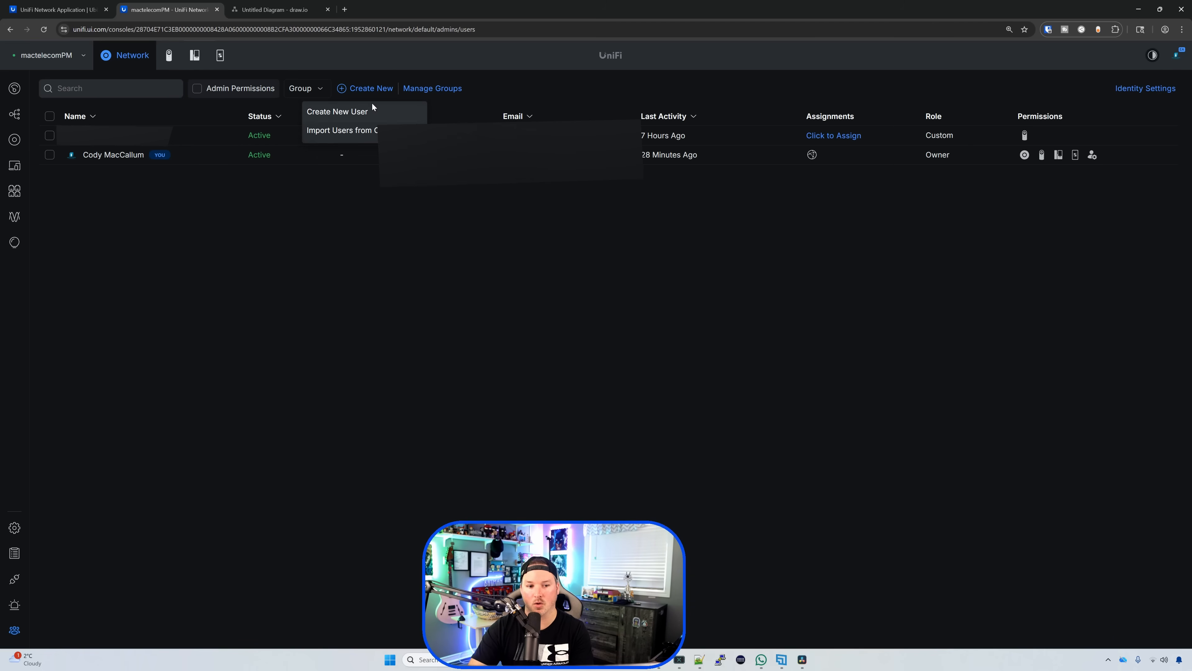
click(371, 111)
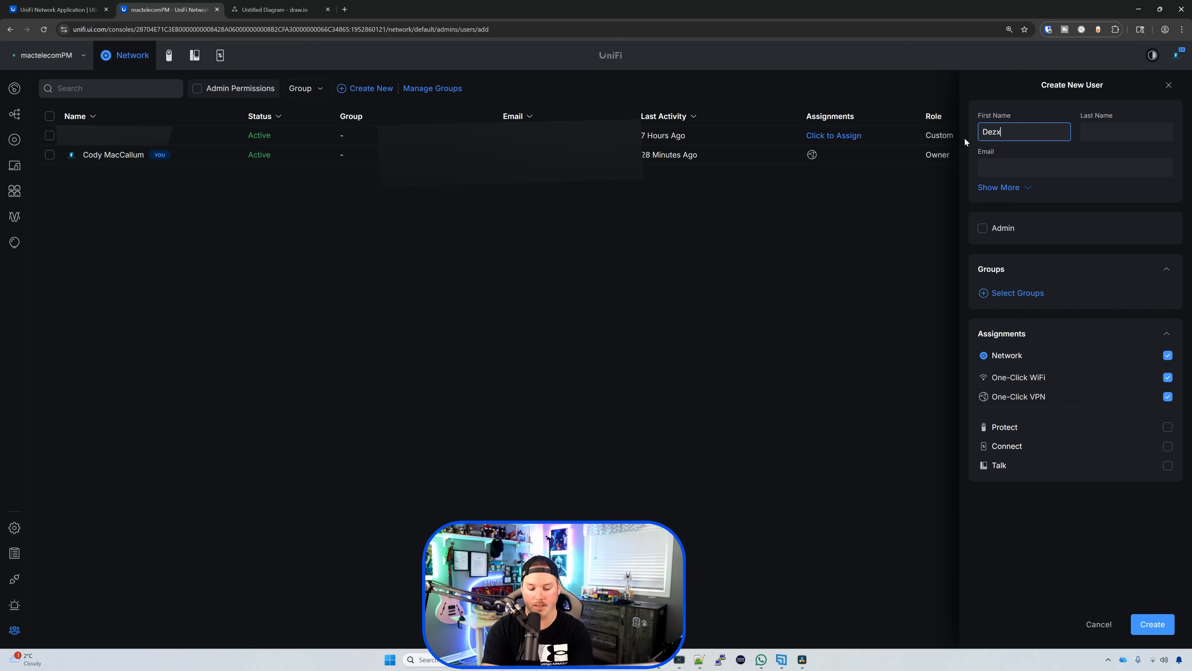
text(Dexter)
key(Tab)
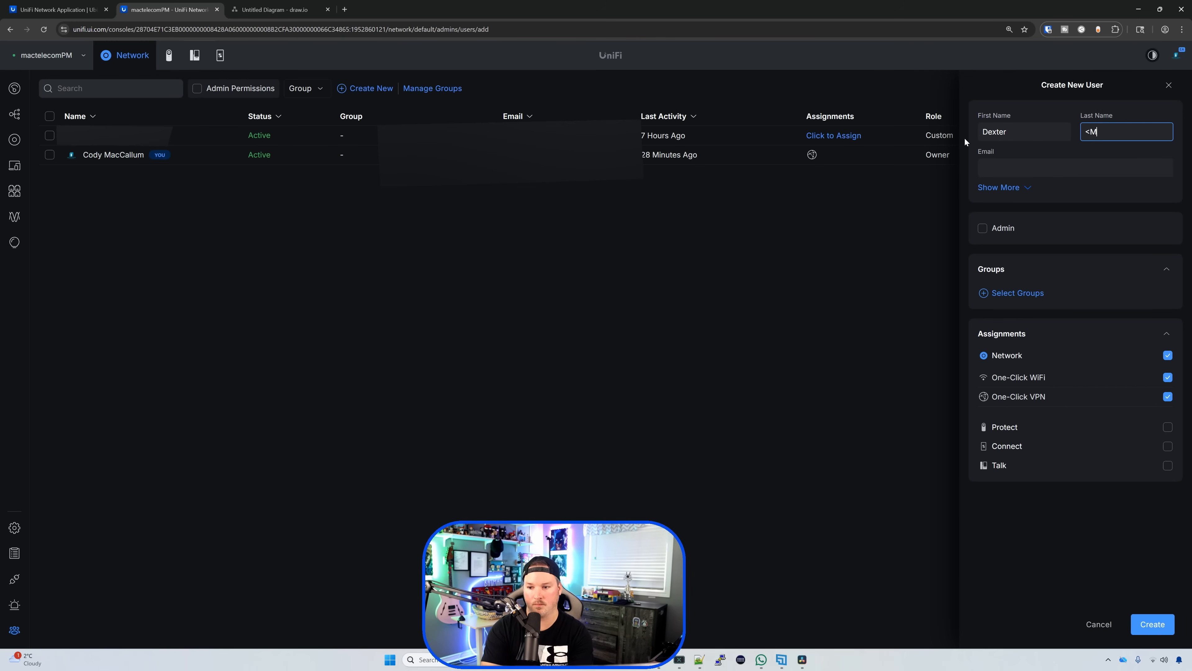
text(Morgan)
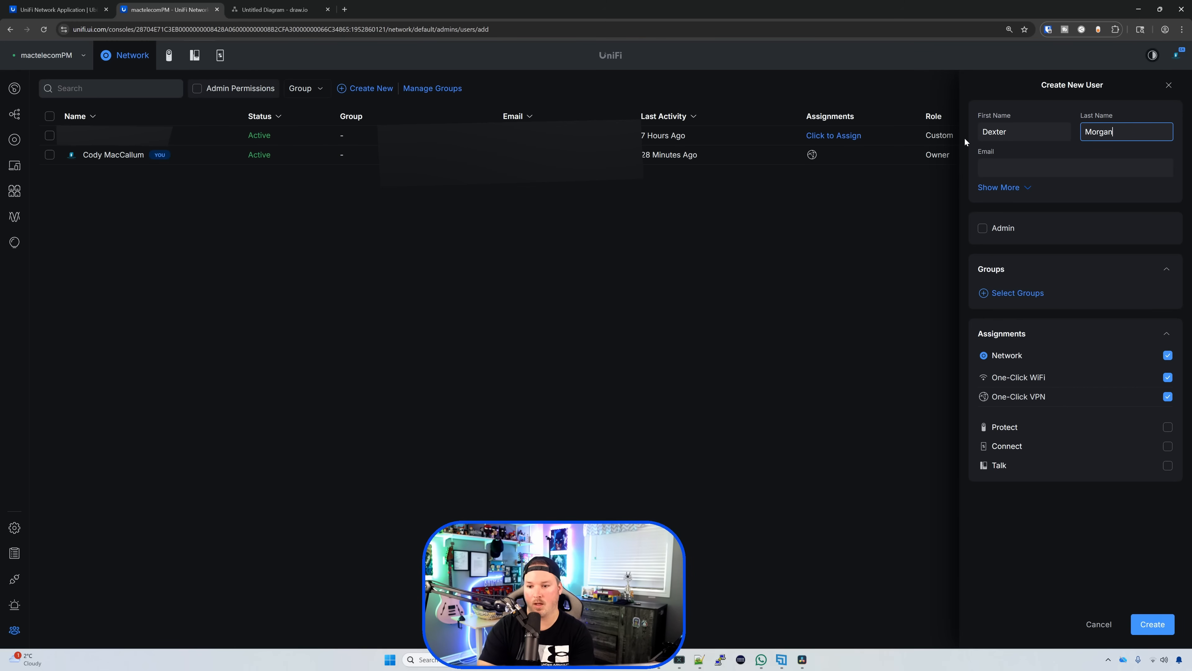
Step: Put the user in the Staff group, turn off One-Click VPN, and create them
click(1021, 293)
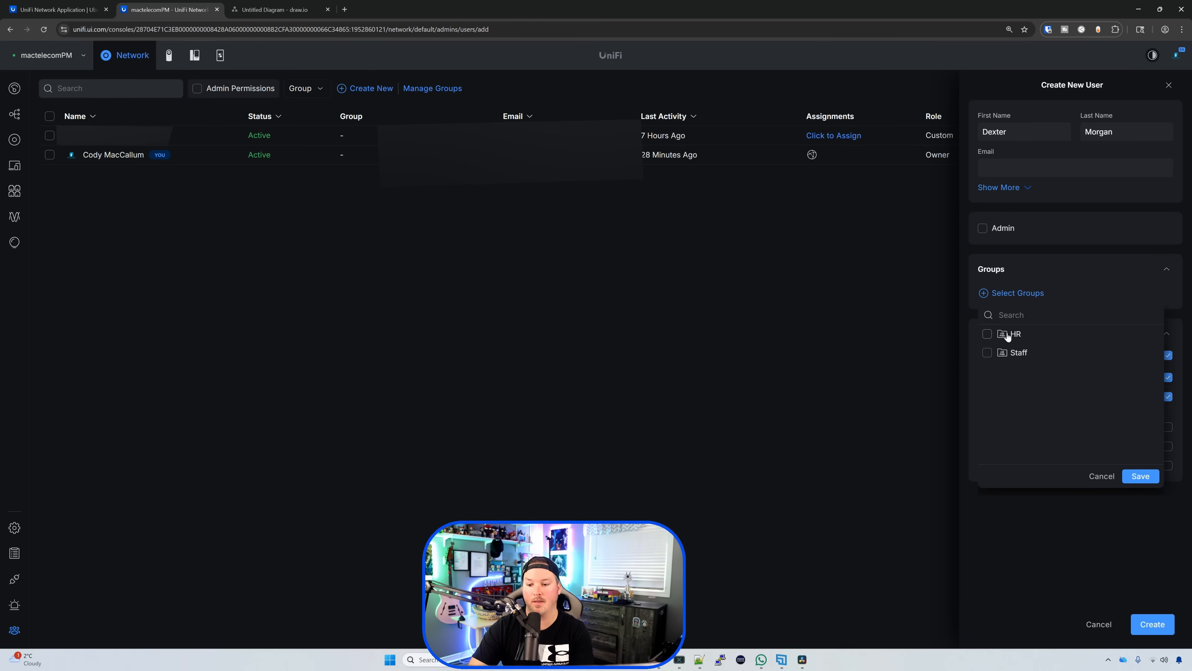
click(987, 353)
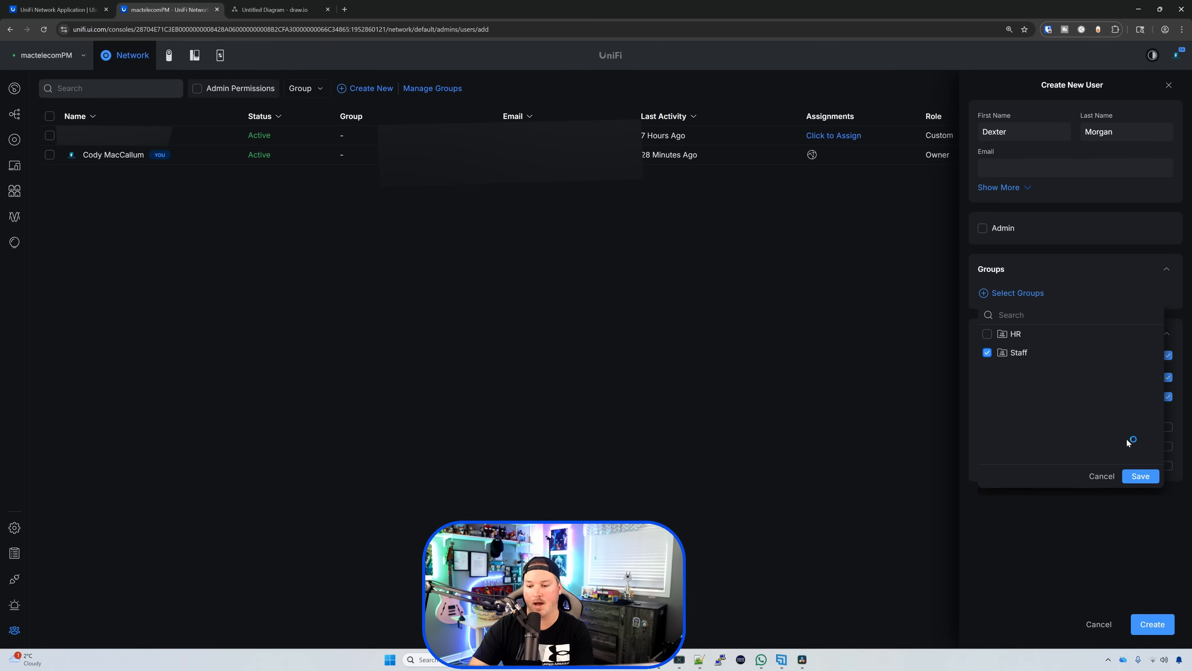
click(1134, 478)
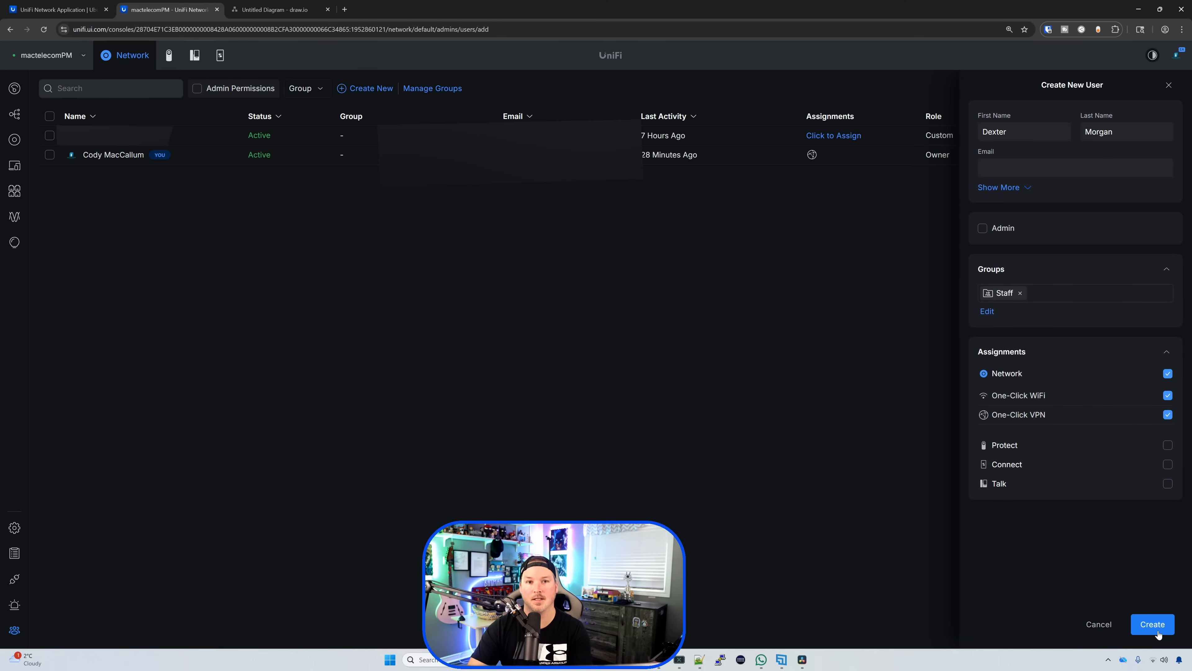
click(1167, 415)
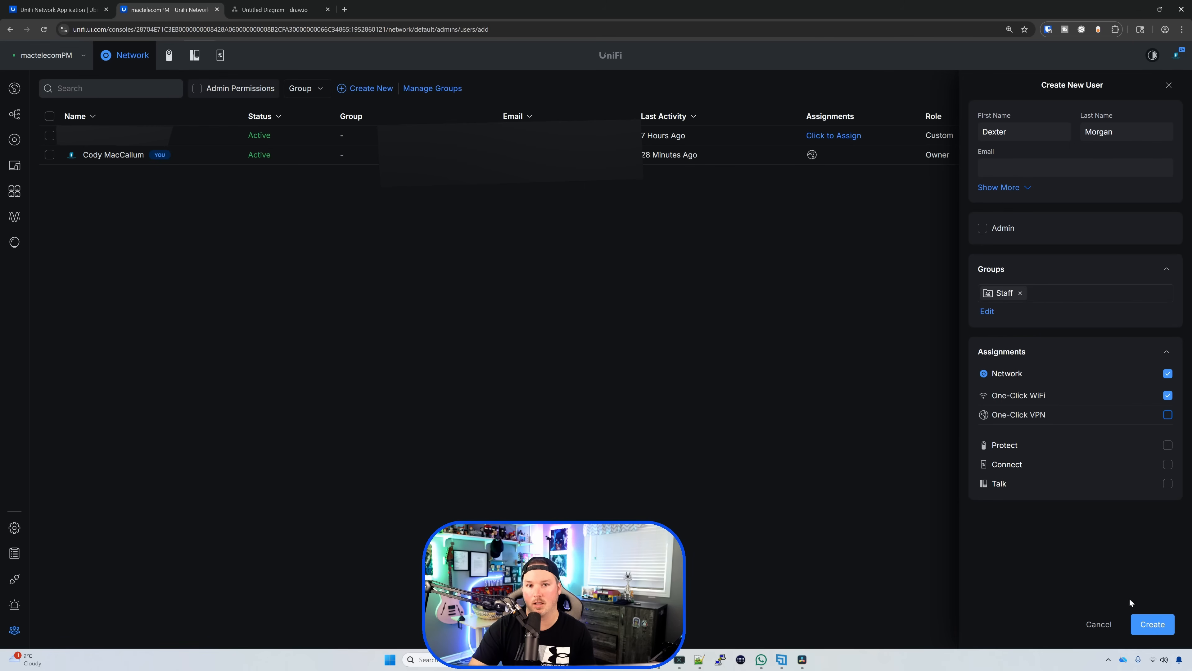
click(1163, 630)
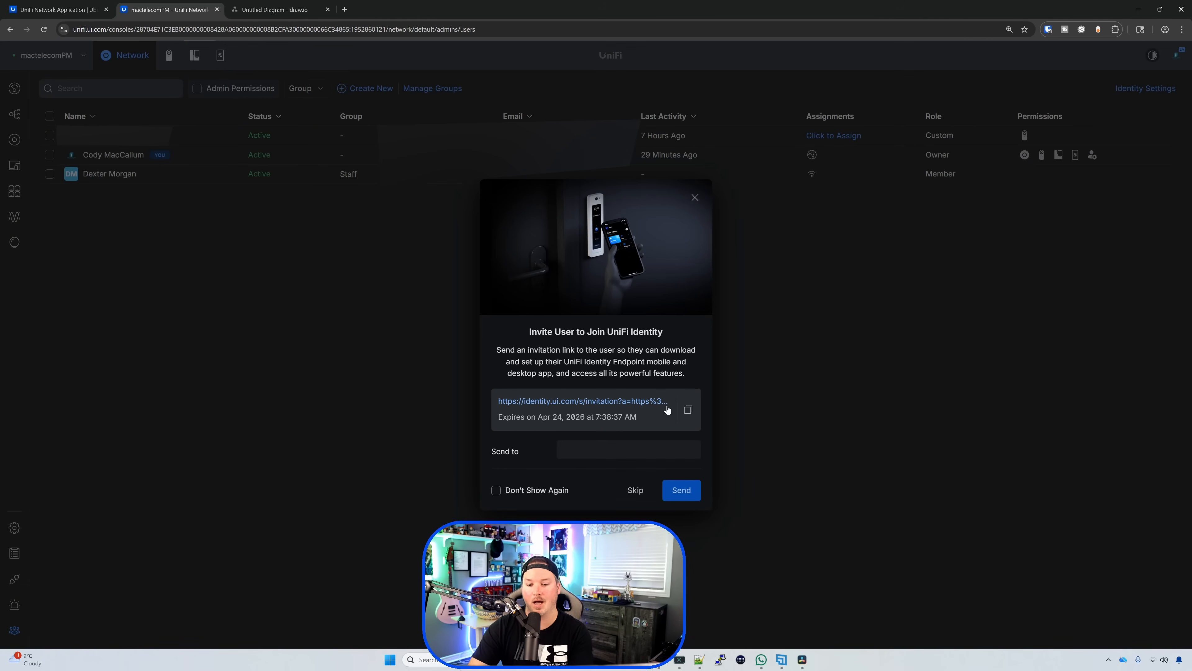
Step: Copy and open the user's invitation link, then filter the People list to the HR group
click(687, 412)
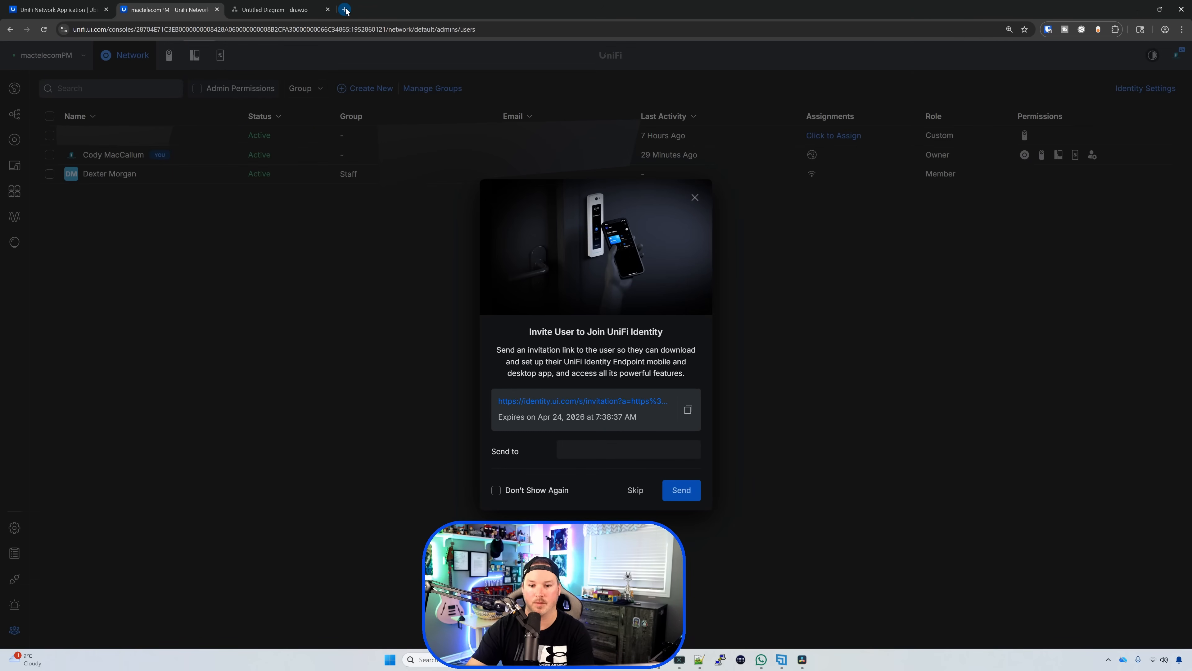
click(723, 282)
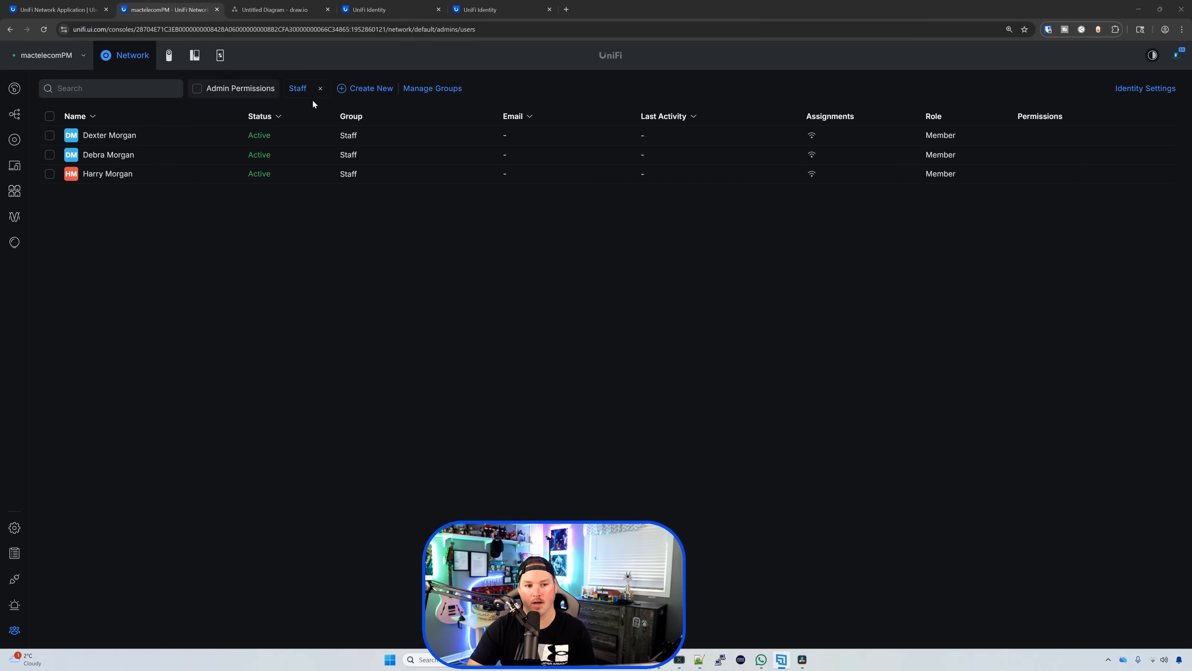
click(319, 90)
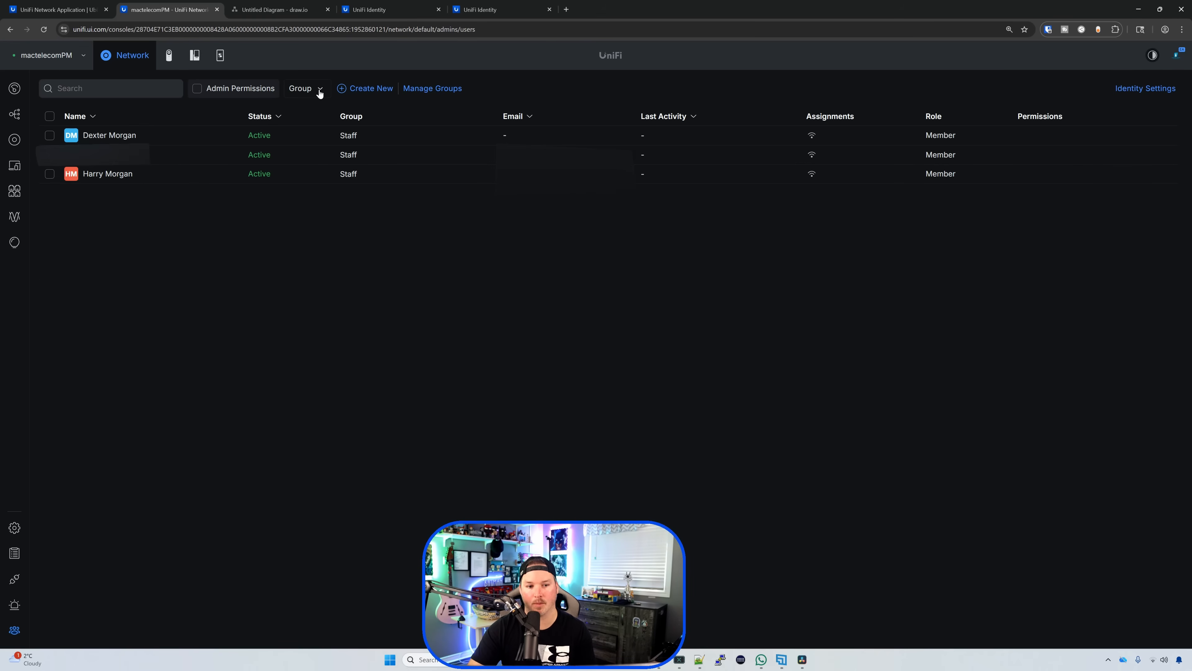
click(317, 94)
click(309, 112)
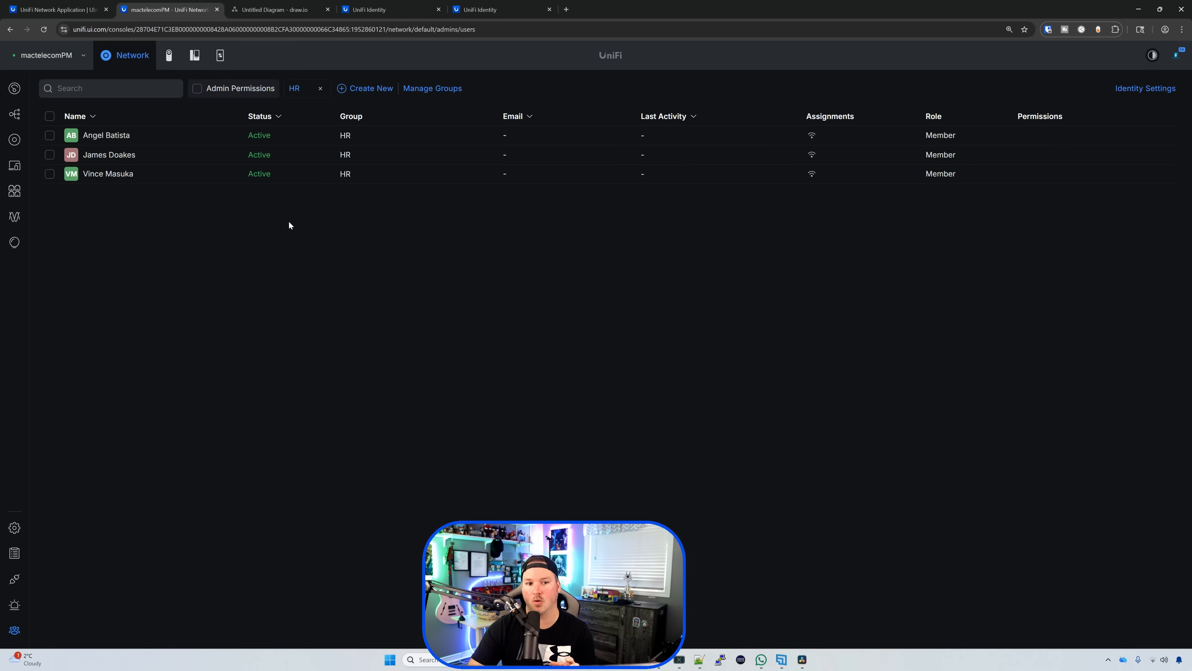
click(387, 7)
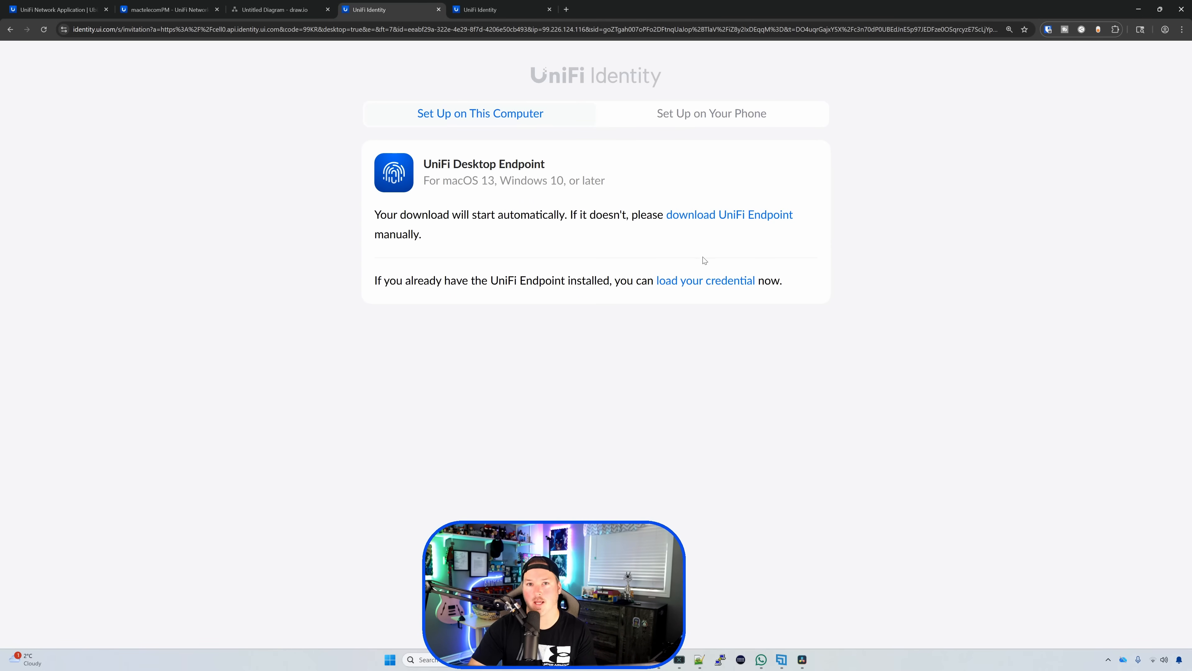
Step: Load the new user's credential into the UniFi Endpoint desktop app
click(700, 280)
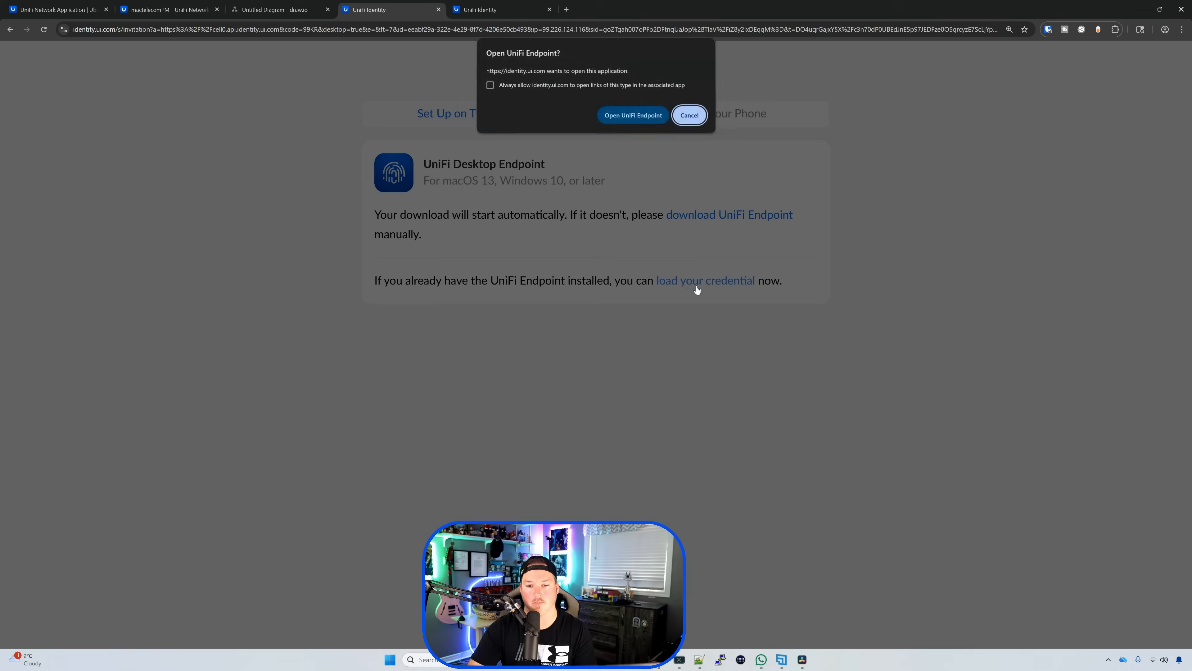
key(Return)
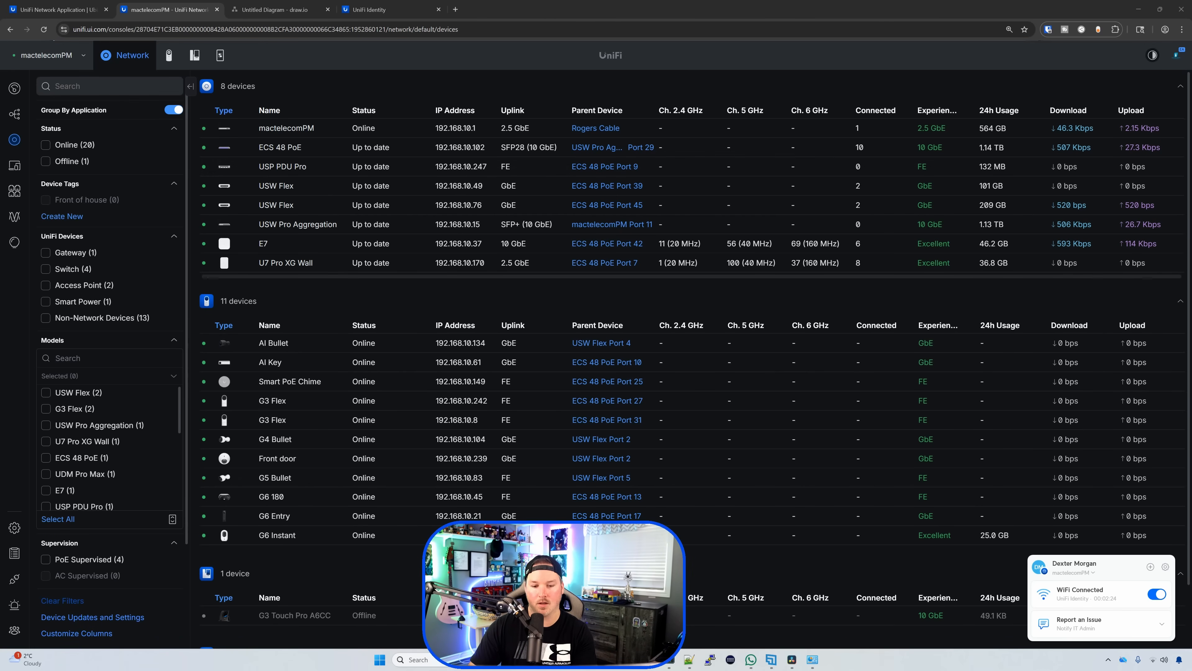
Step: Ping 192.168.10.247 from Command Prompt and confirm 4 of 4 replies
click(647, 659)
drag(446, 105, 655, 106)
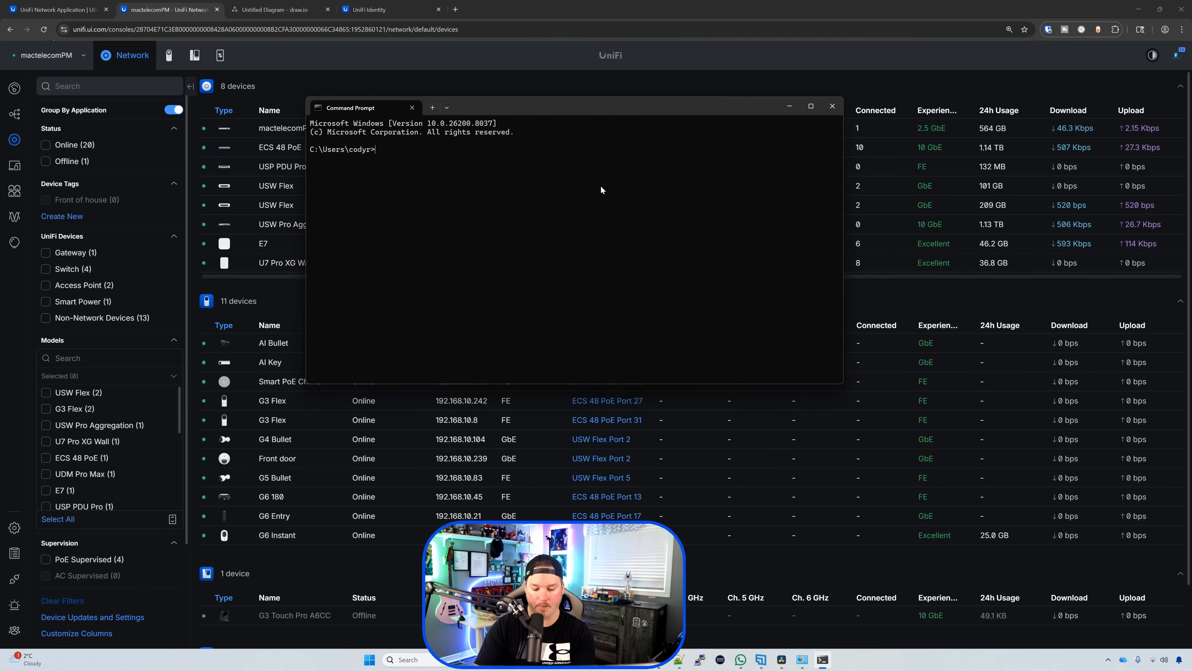
text(ping 192.168)
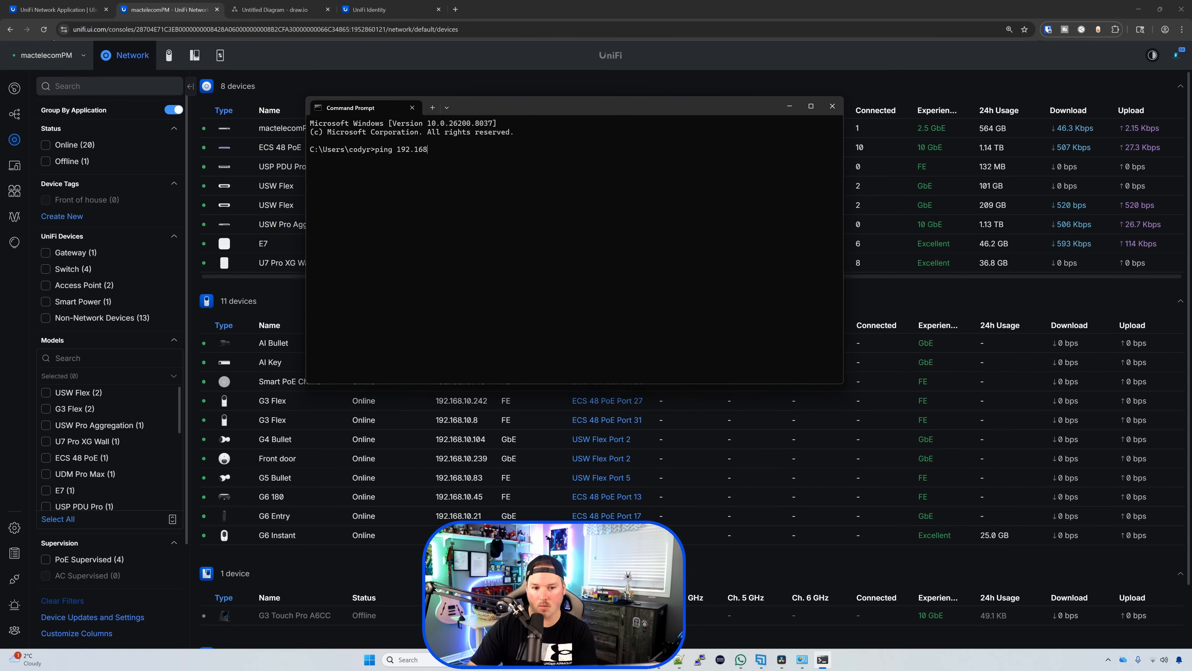
text(.10.247)
key(Return)
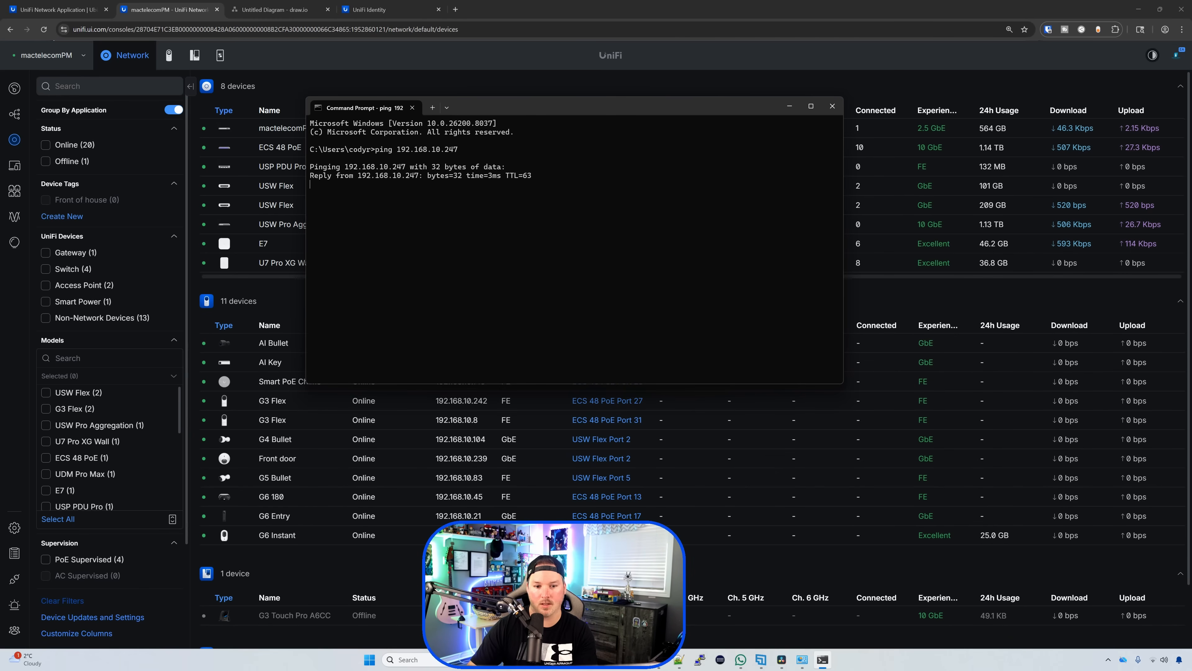
drag(632, 111, 834, 172)
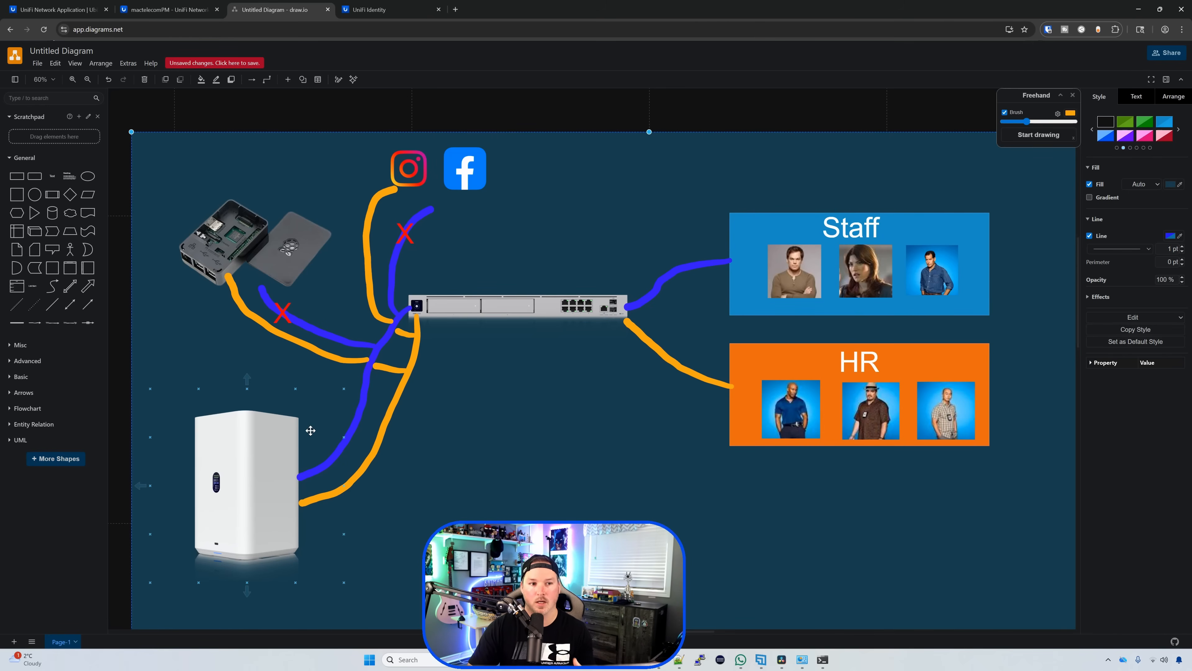
Step: Leave the draw.io diagram and go back to the UniFi Network browser tab
click(167, 10)
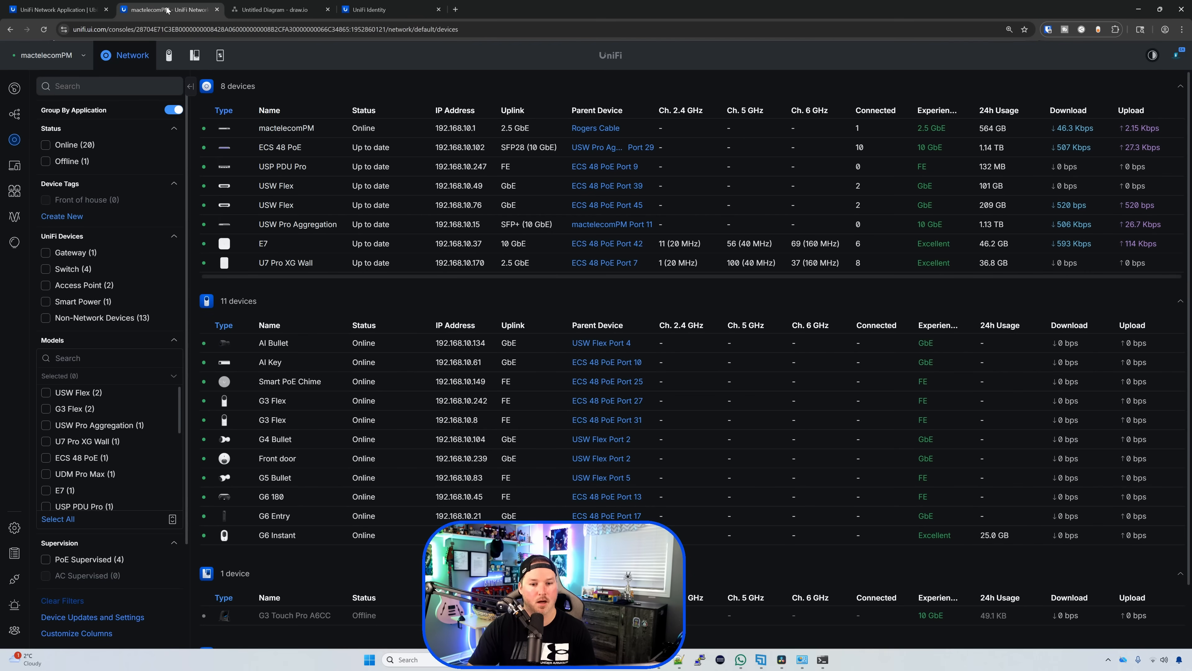
Step: Start a new firewall policy named 'Block Identity Staff to all networks'
click(15, 527)
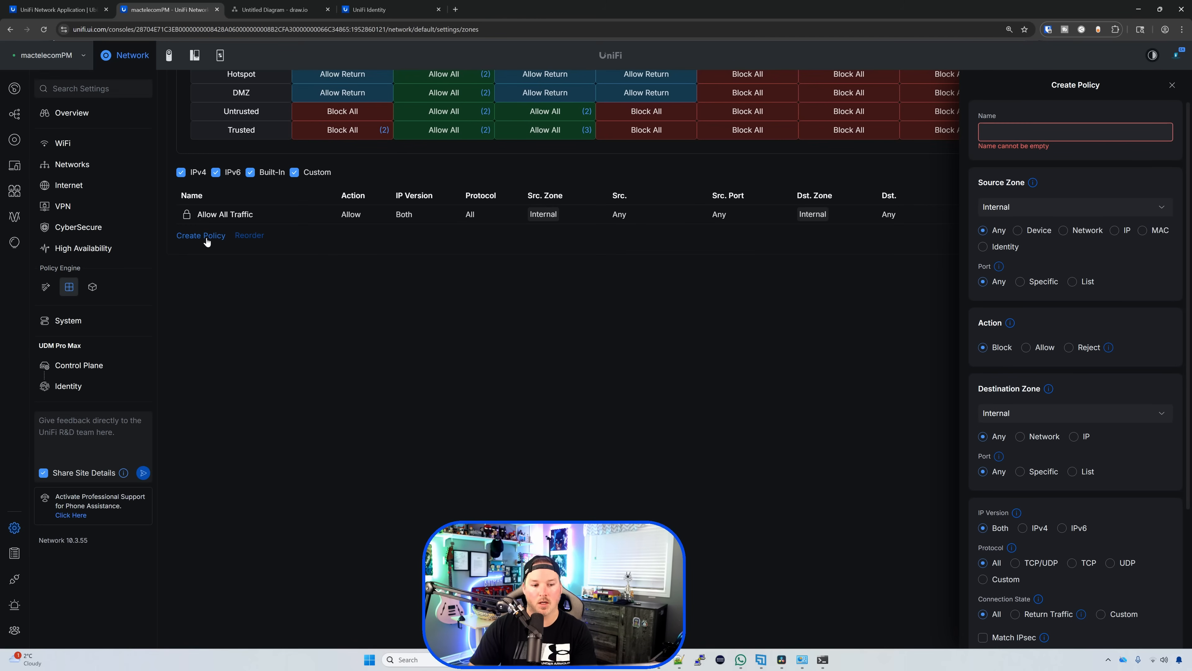
text(B)
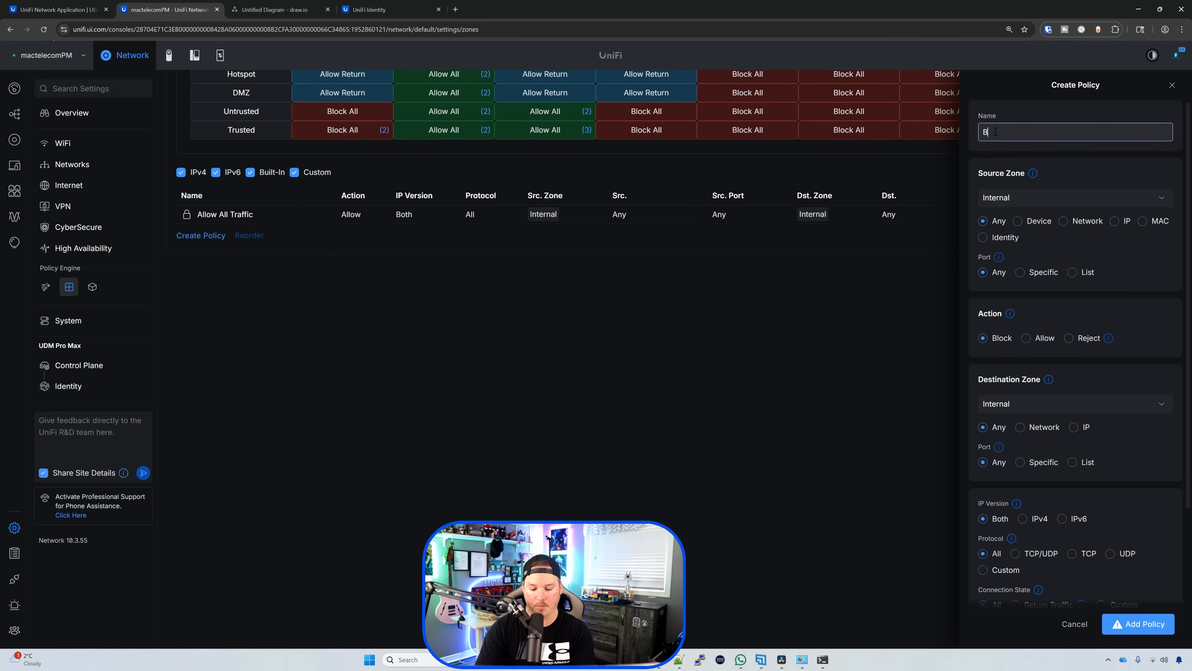
text(lock Ide)
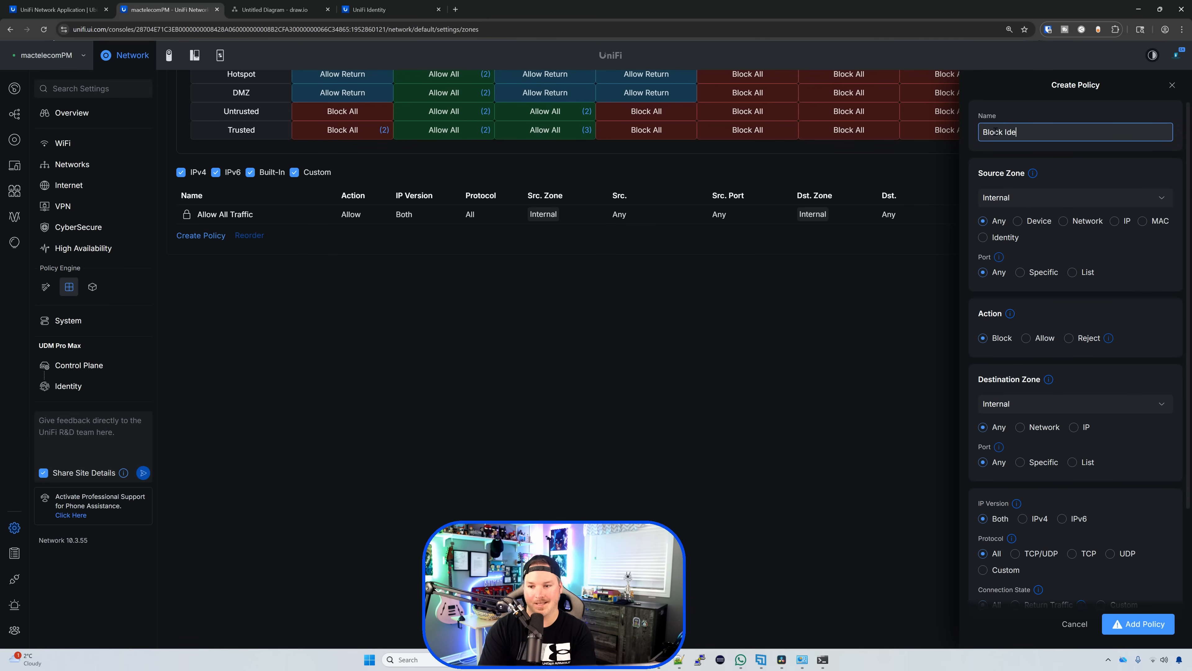
text(ntity Staff t)
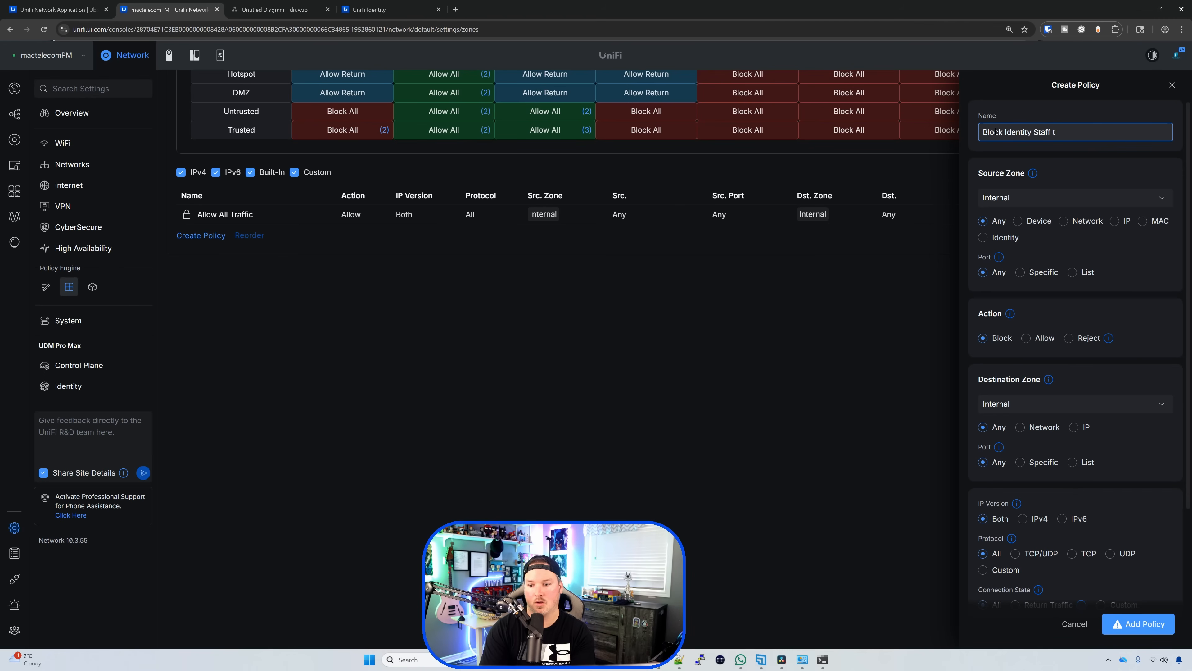
text(o all netowrk)
key(BackSpace)
key(BackSpace)
key(BackSpace)
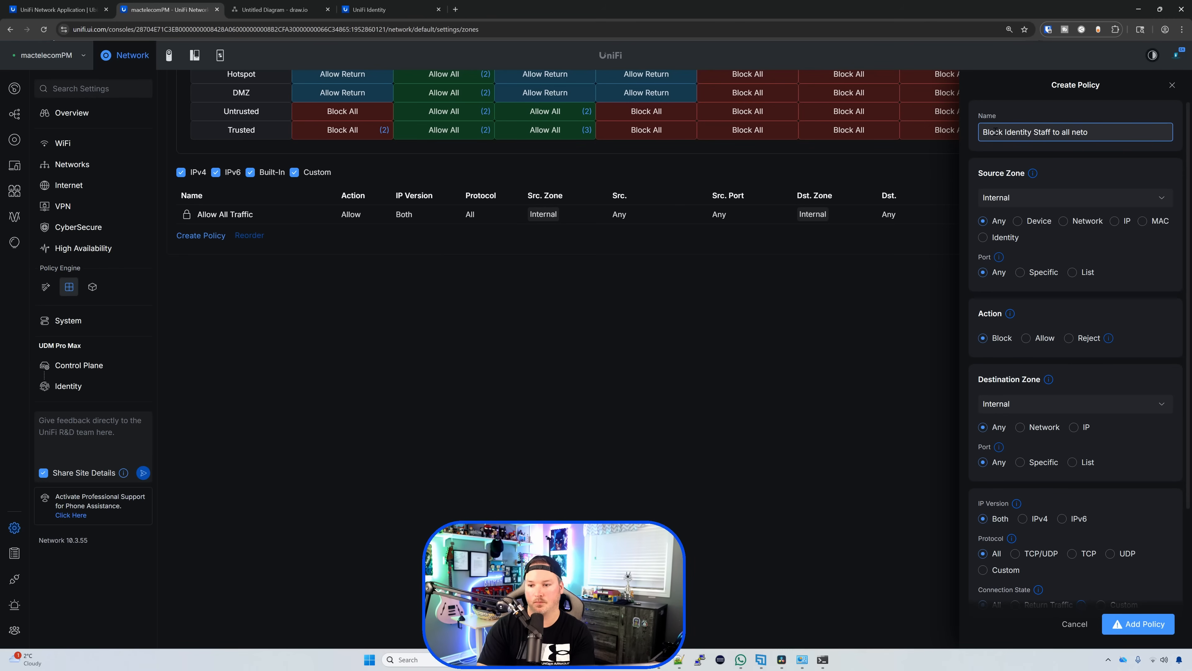
key(BackSpace)
text(works)
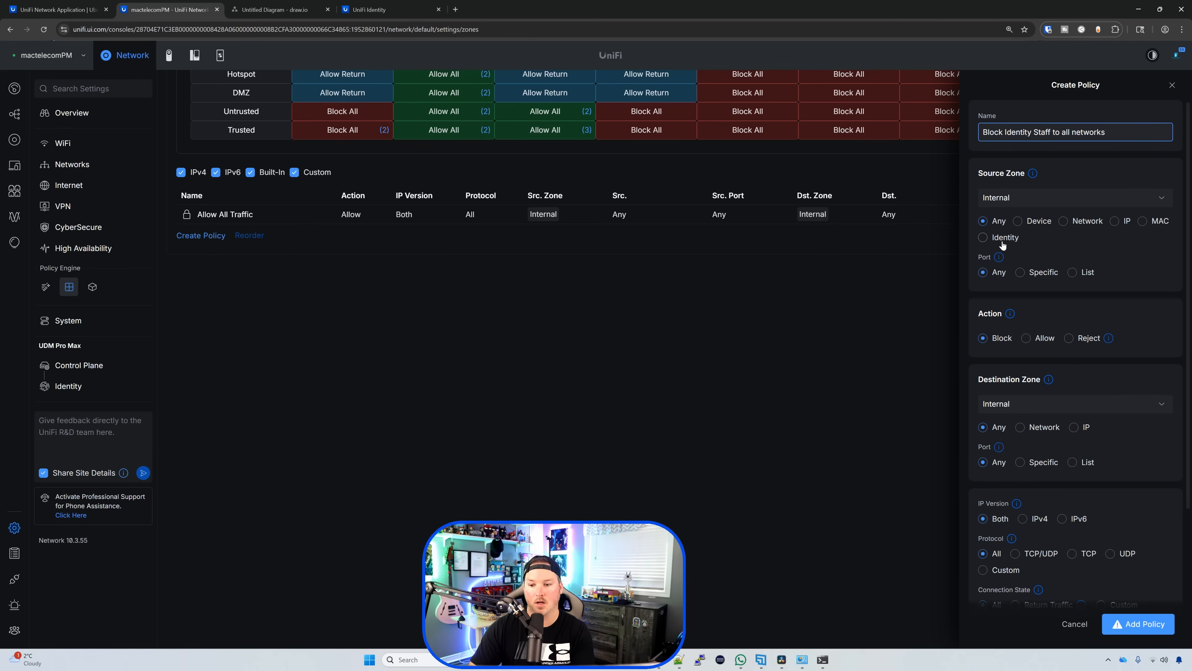
Step: Set the source to the Staff identity role, keep Block to Internal Any, and save
click(985, 244)
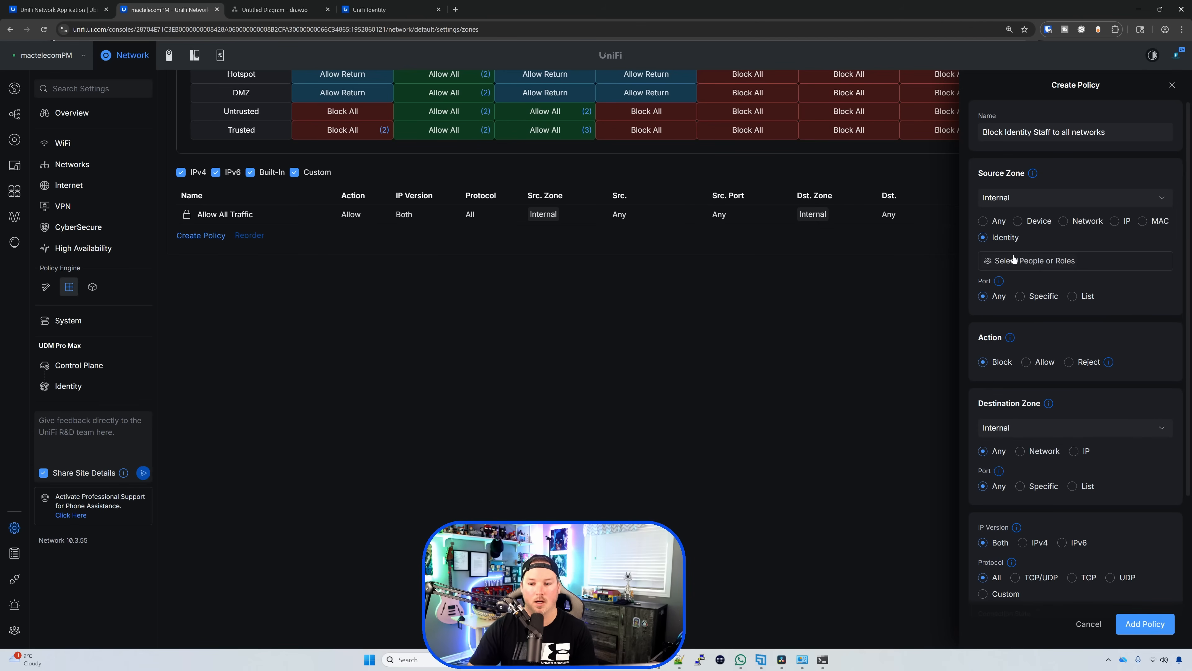
click(1040, 263)
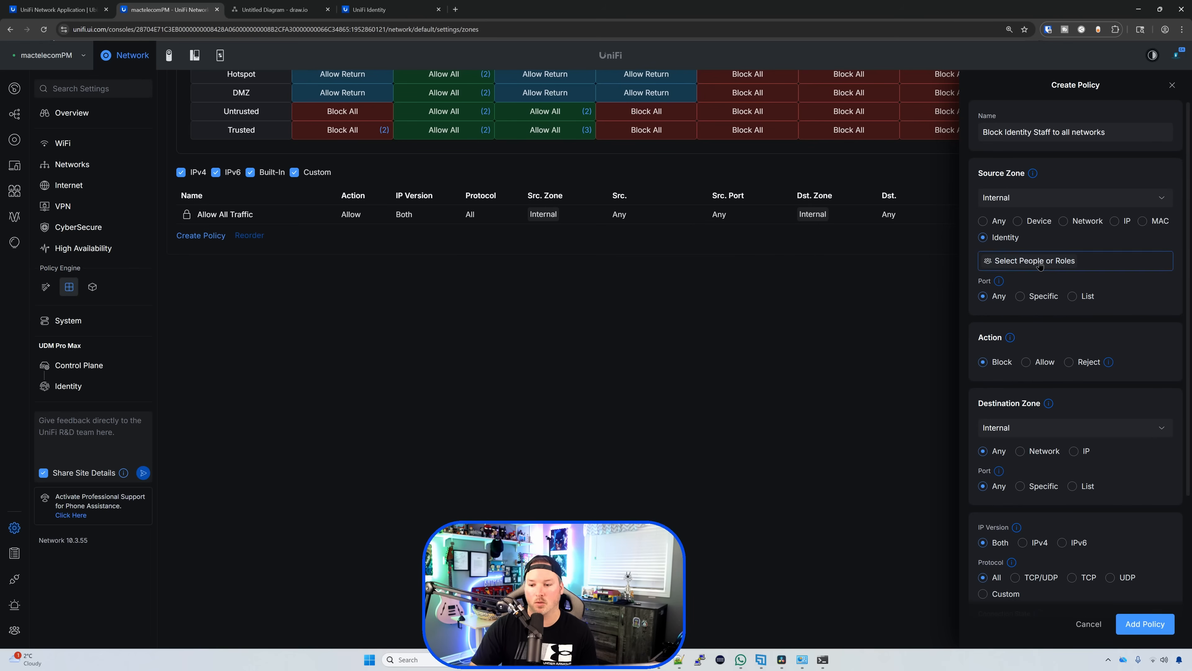
click(989, 292)
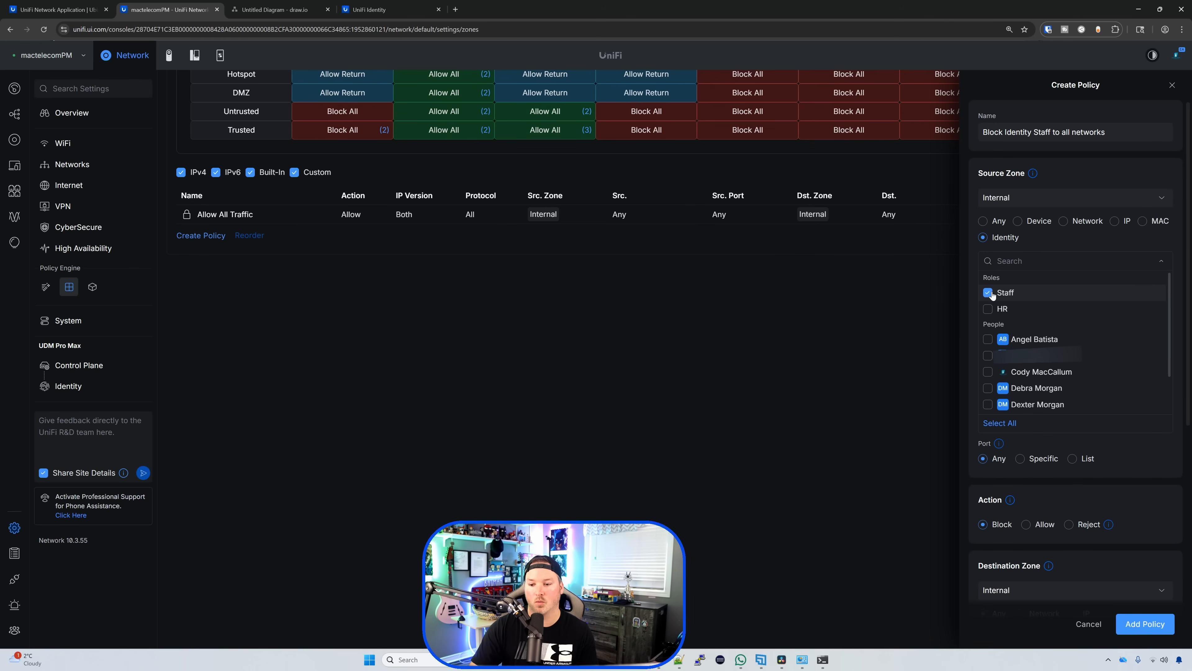
click(1109, 494)
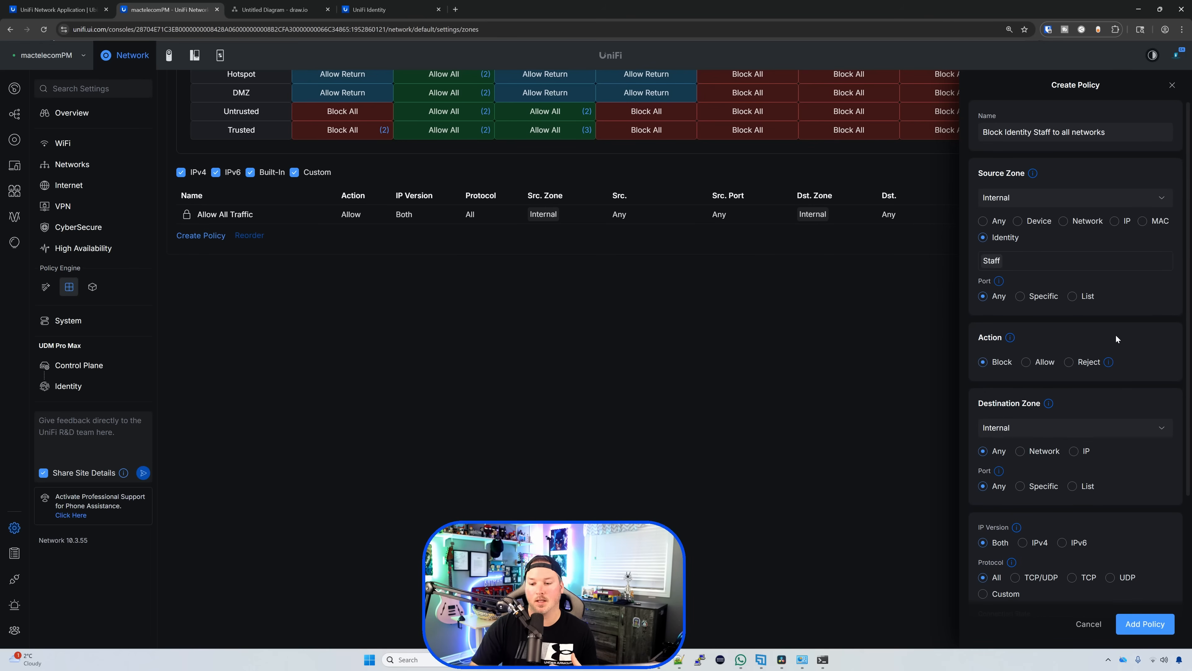
scroll(1132, 352, down, 3)
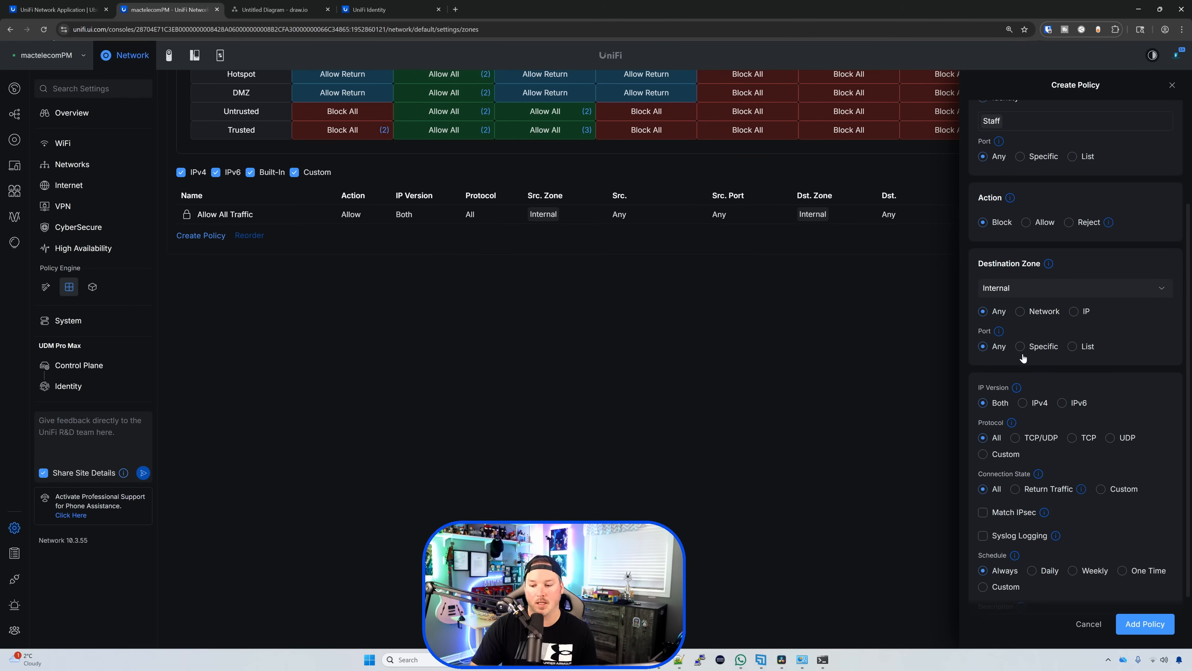
click(1143, 627)
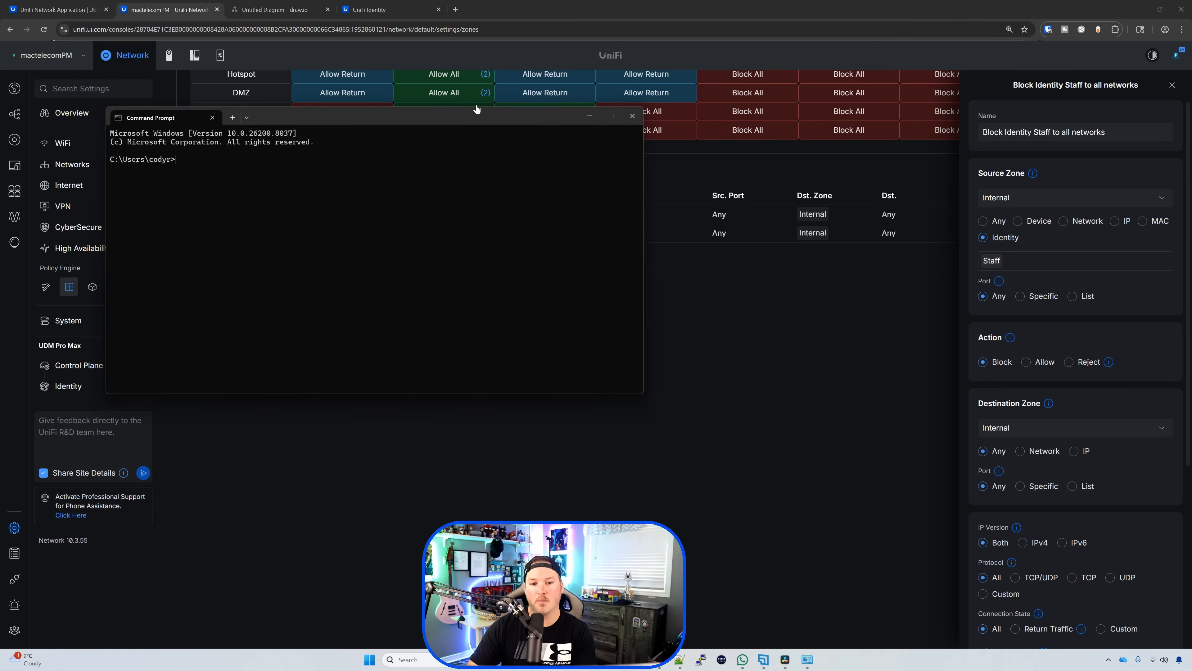
drag(476, 109, 768, 106)
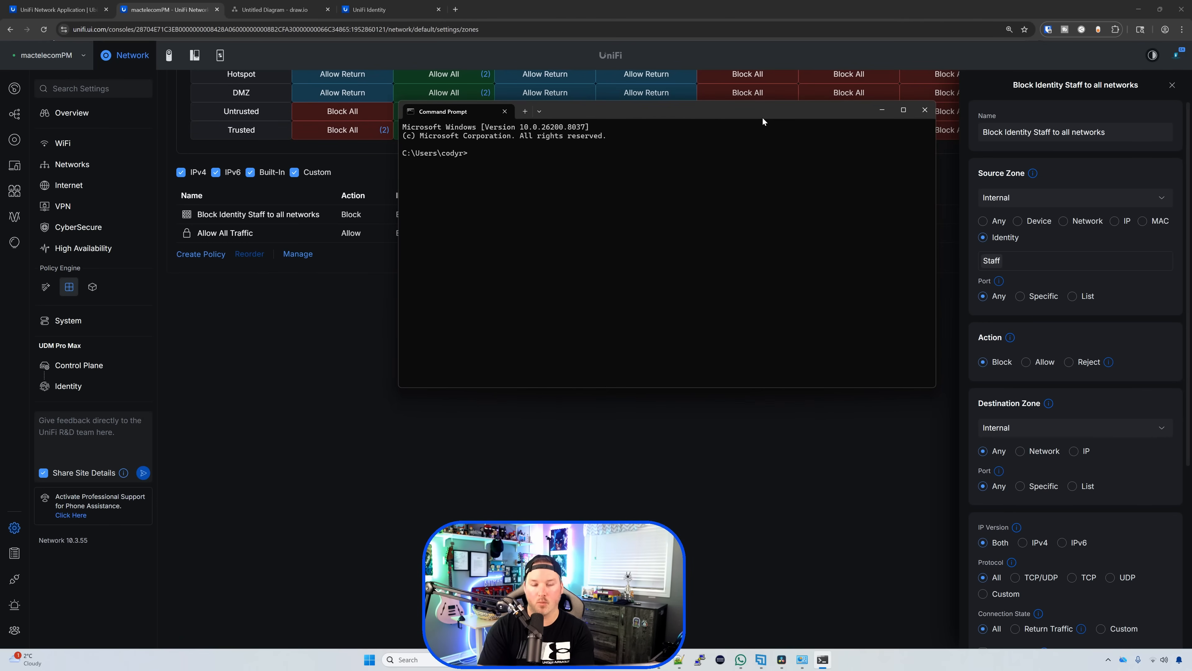
Step: Ping 192.168.10.247 to test the Staff block, glance at the diagram, then return to UniFi
text(ping 192.1)
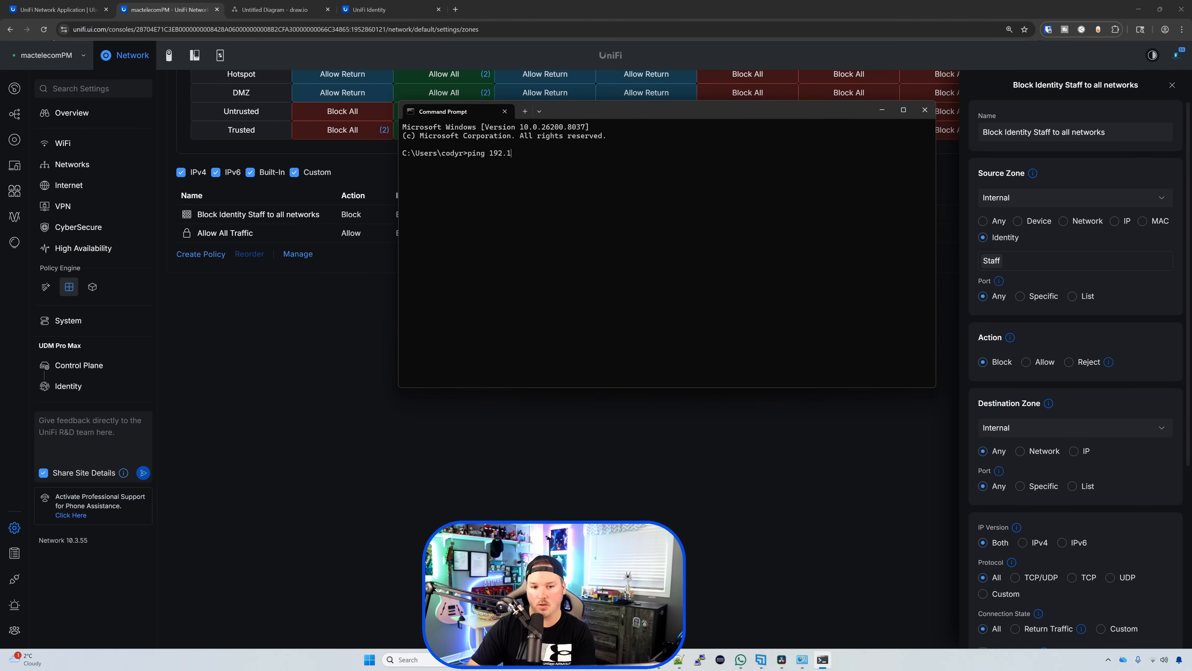
text(68.10.247)
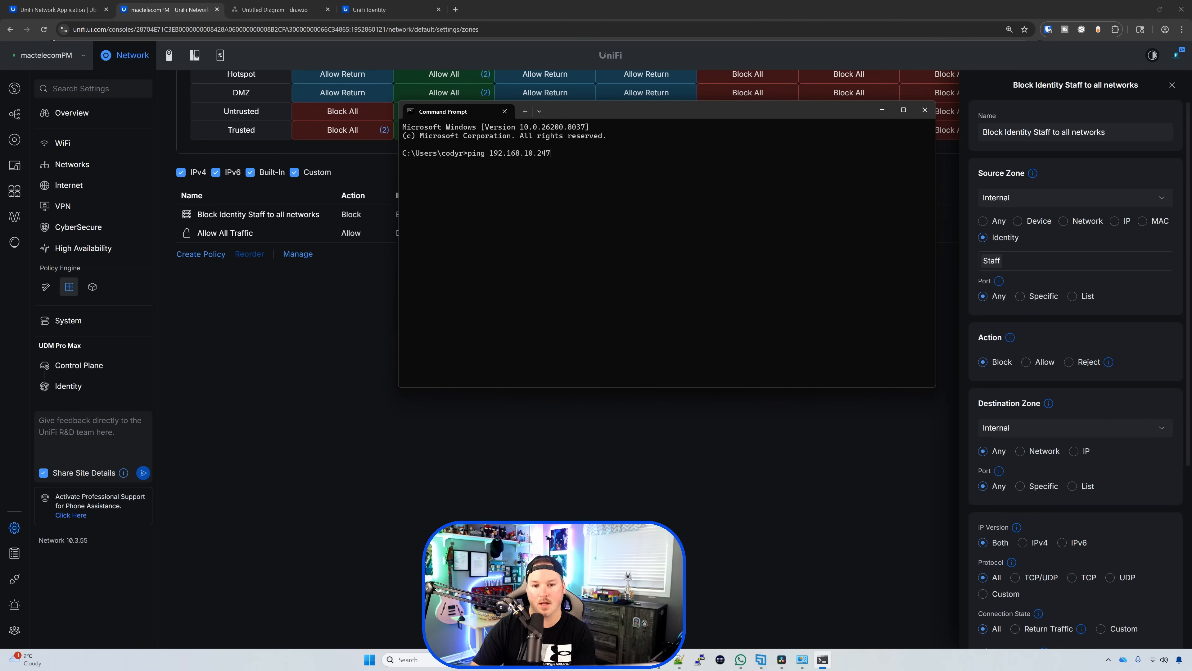
key(Return)
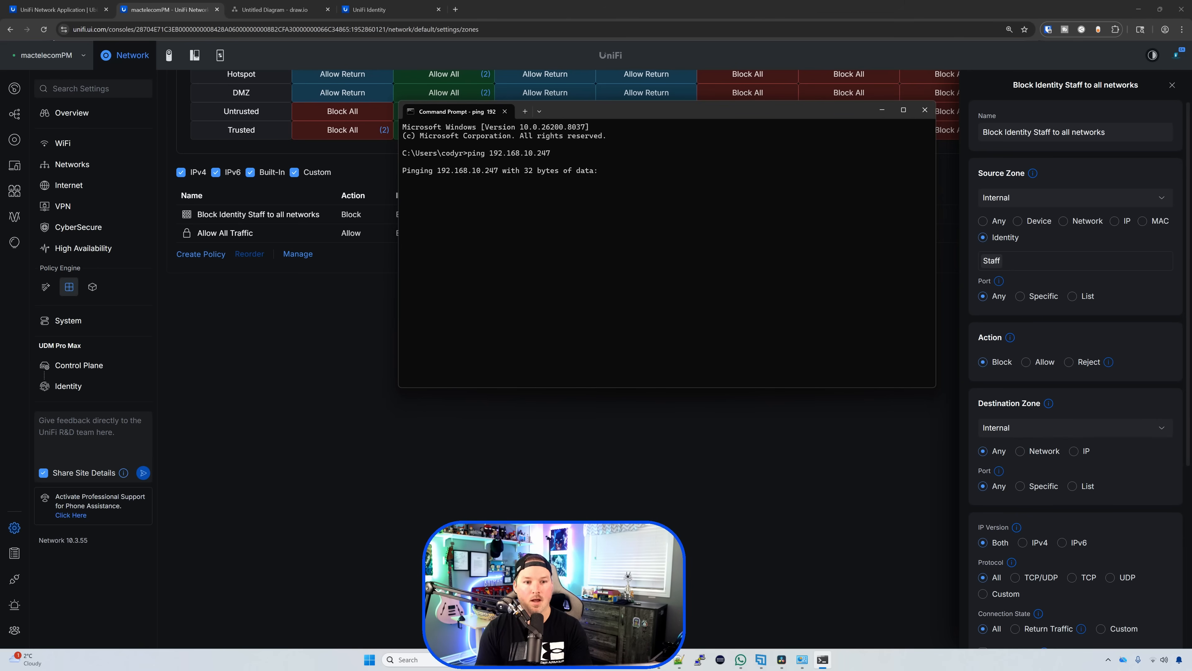
click(309, 10)
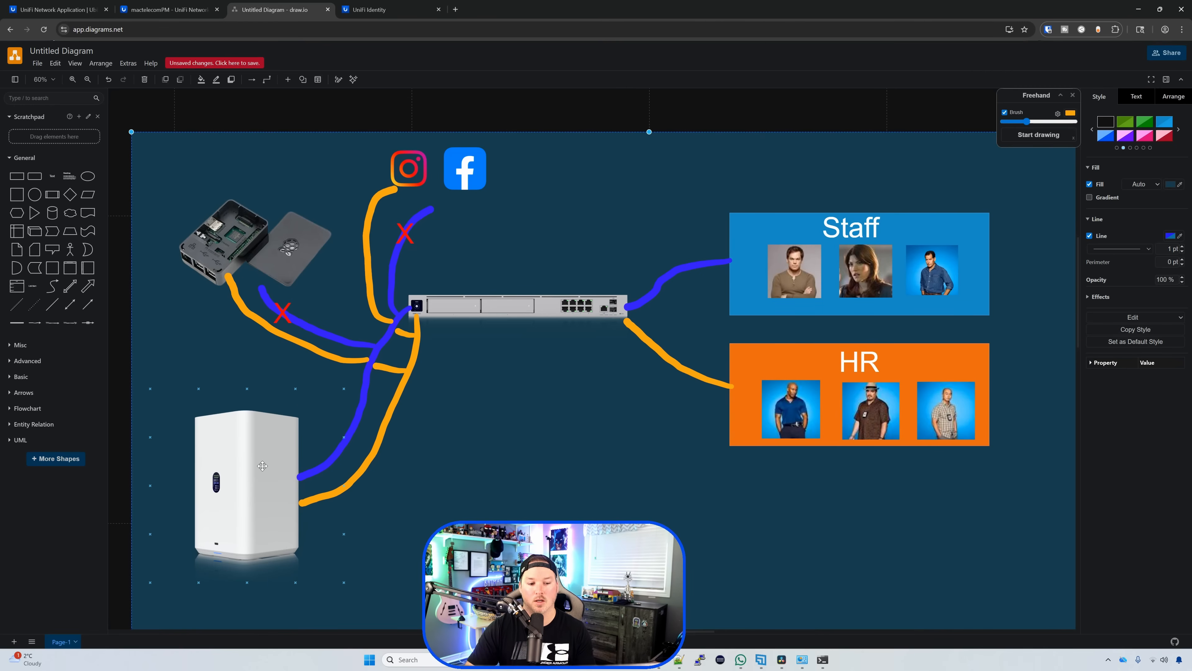
click(176, 11)
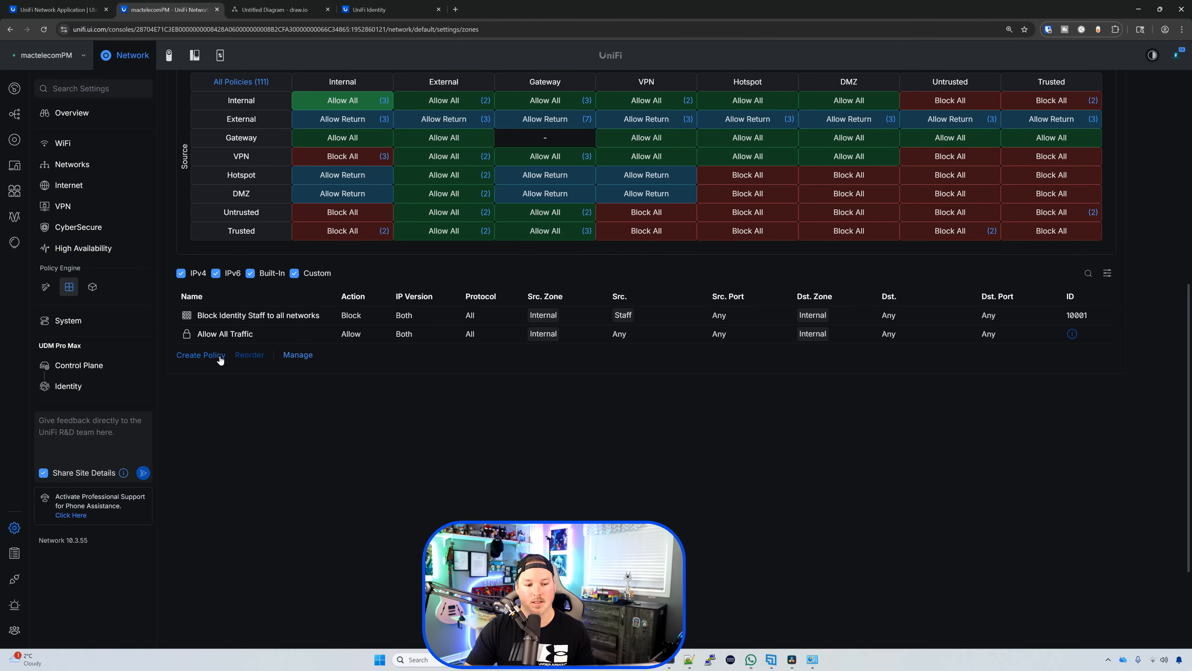
Step: Start a new policy named 'Allow staff to UNAS' with the Staff and HR identities as source
click(200, 355)
click(1040, 131)
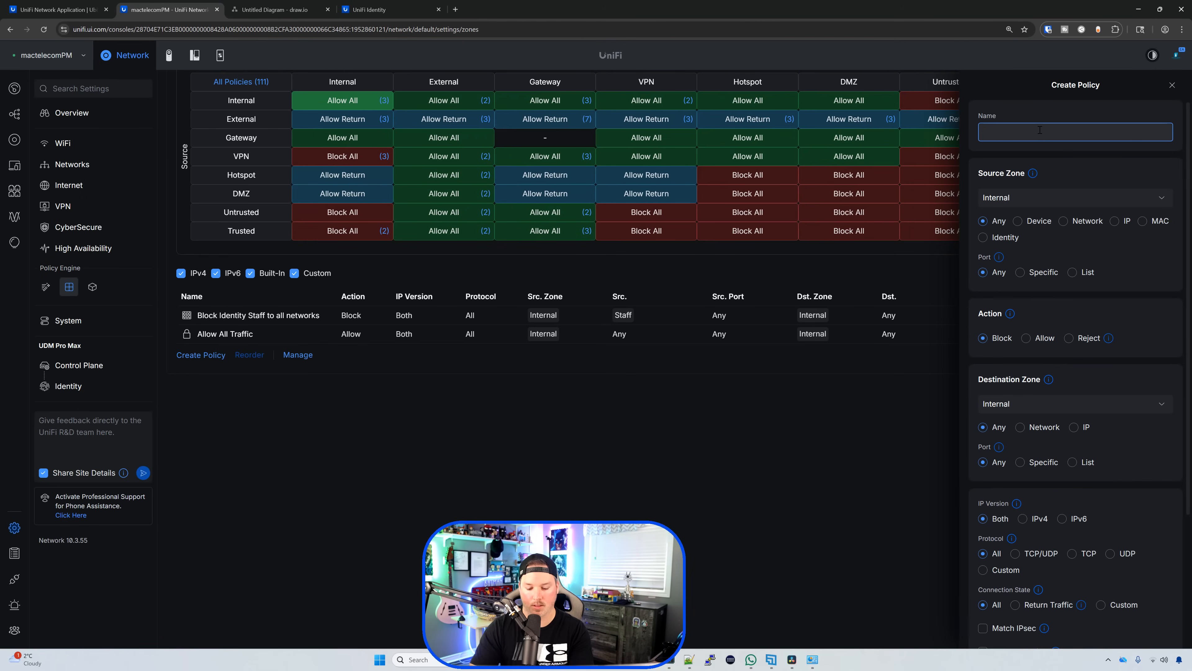
text(Allow staff)
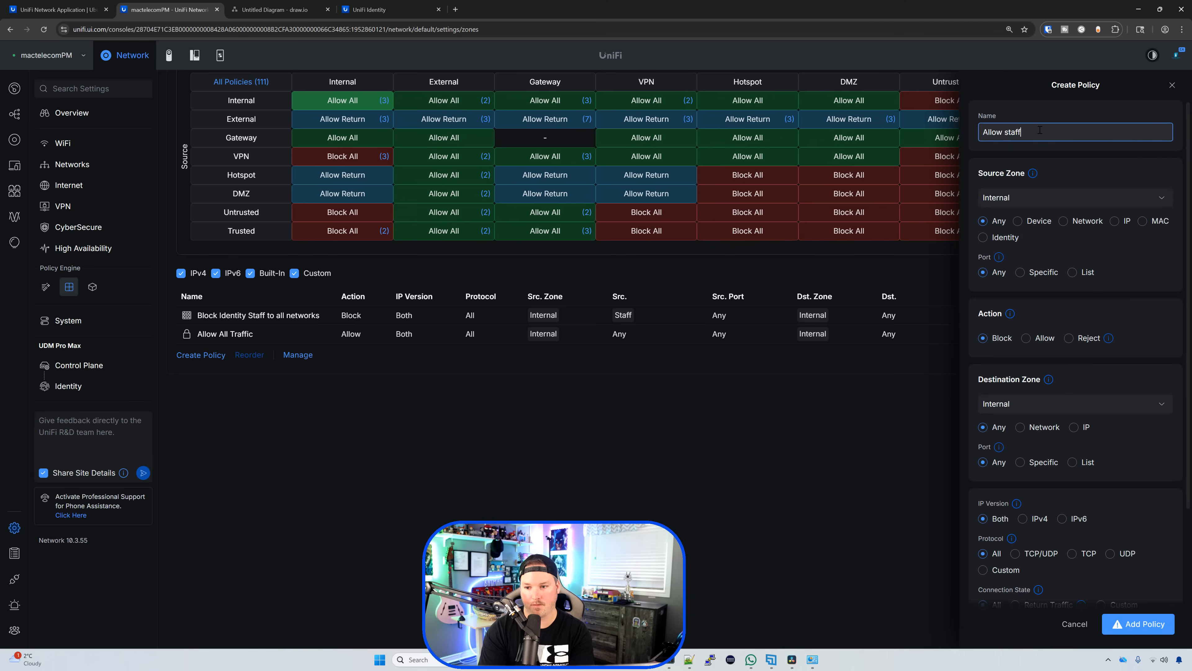
text( to UNAS)
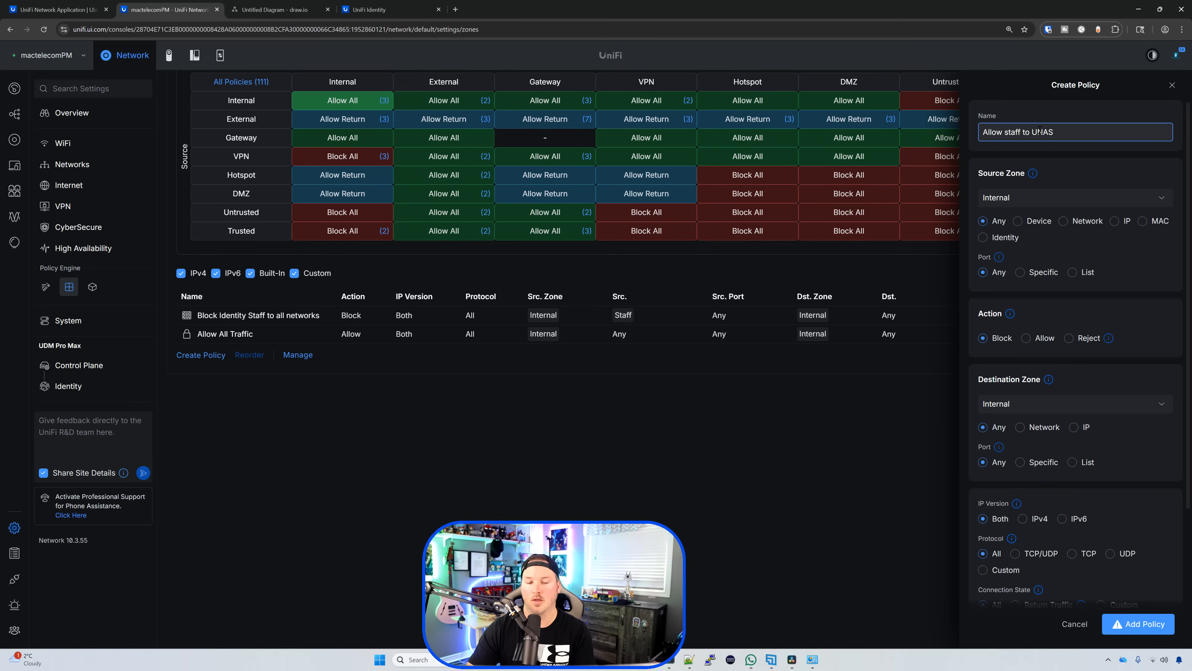
click(983, 237)
click(1023, 268)
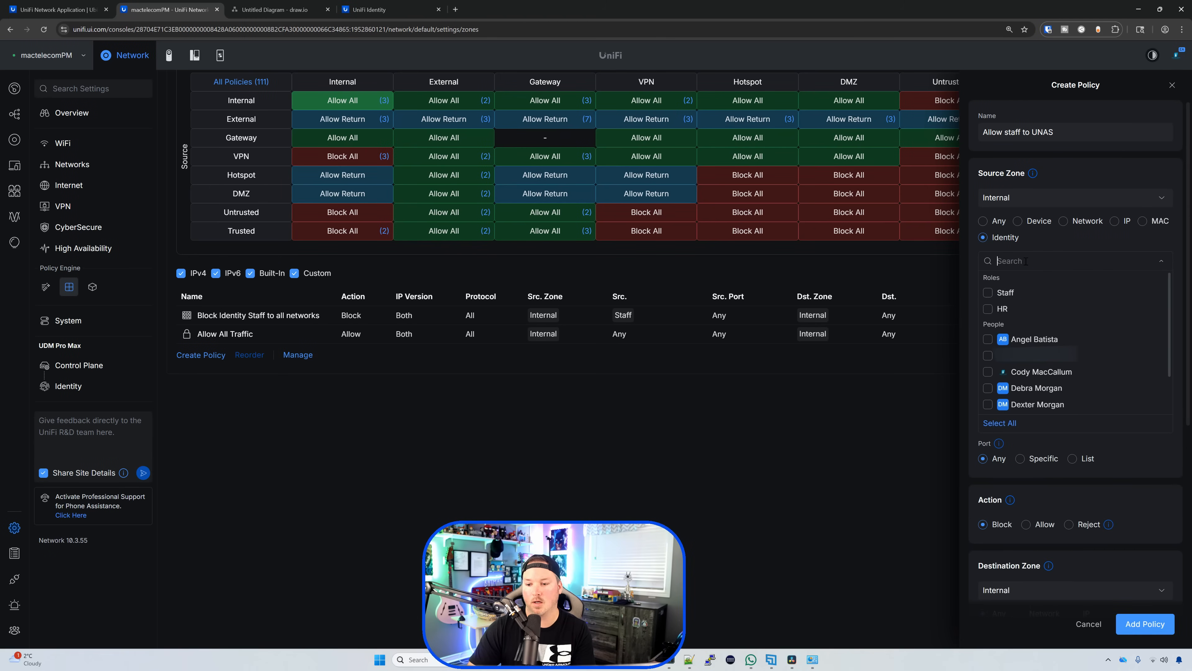
click(988, 293)
click(988, 309)
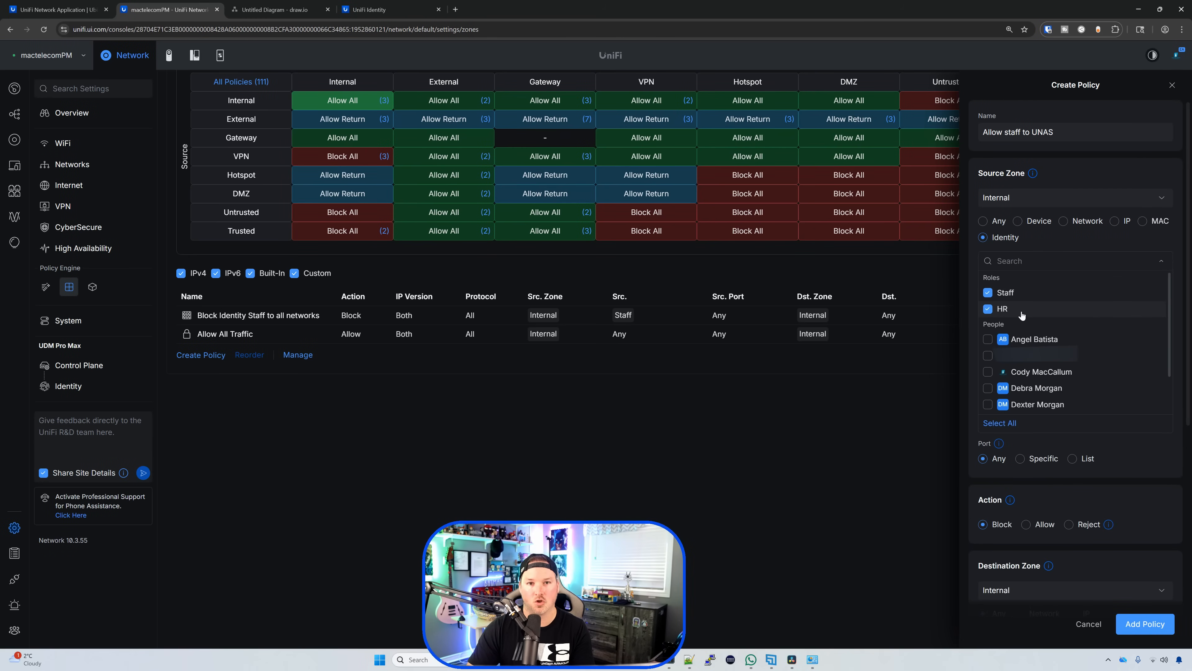
click(1113, 499)
Step: Set the action to Allow with destination IP 192.168.10.178 and save the policy
click(1027, 363)
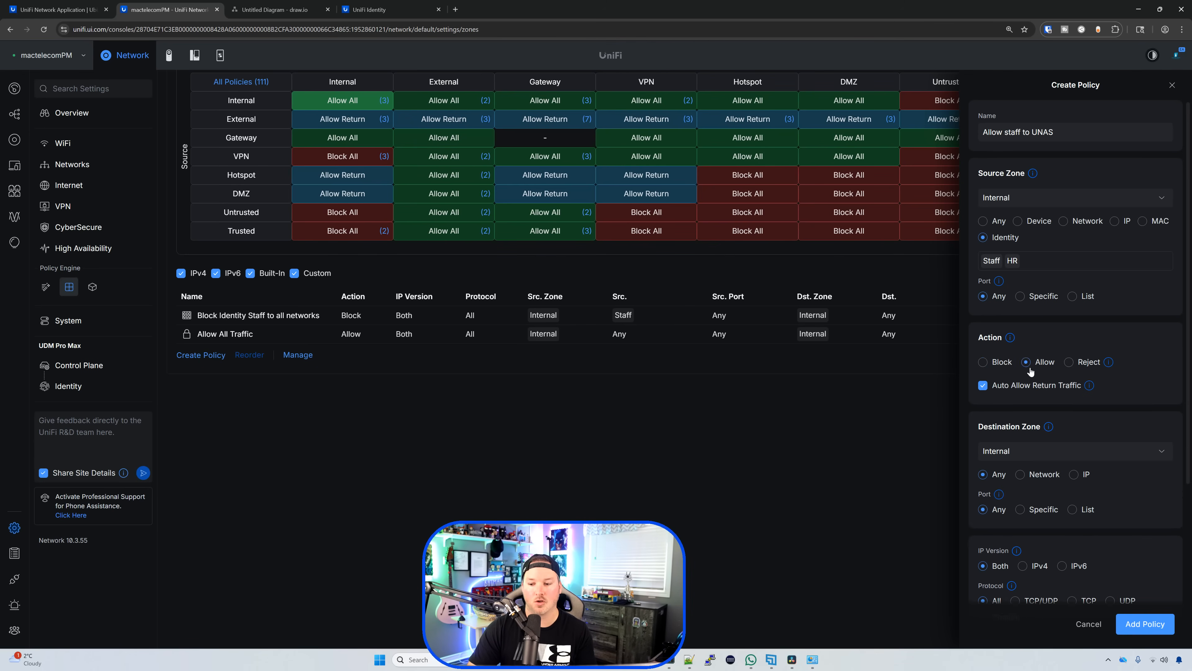
scroll(1030, 371, down, 3)
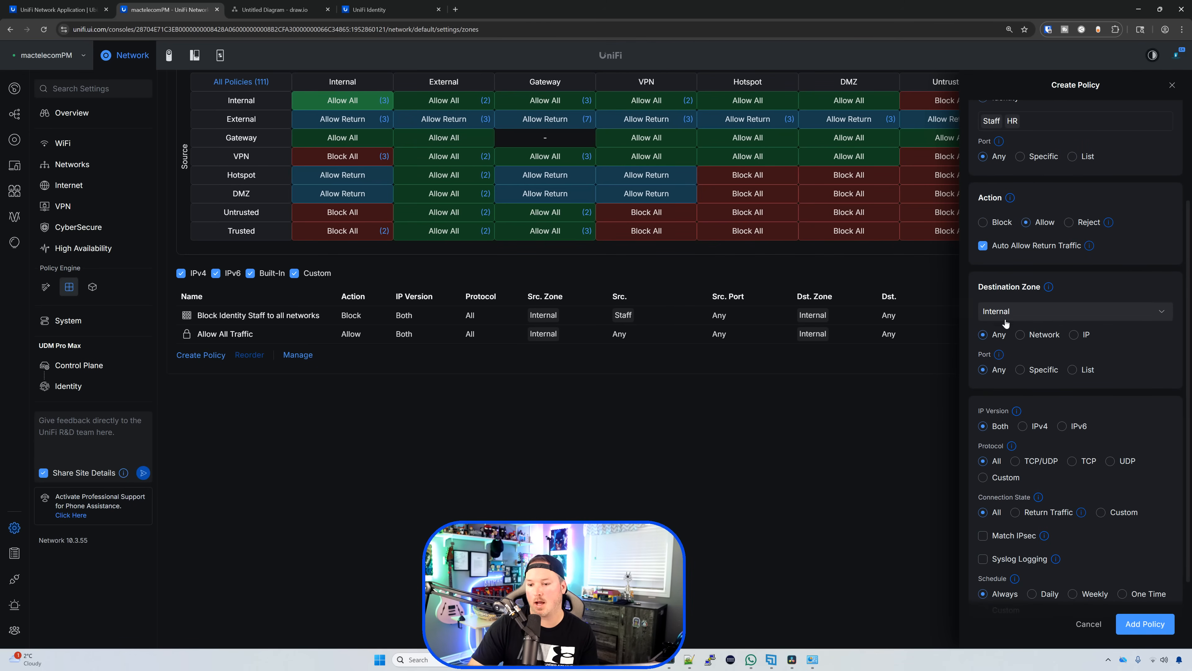
click(1074, 335)
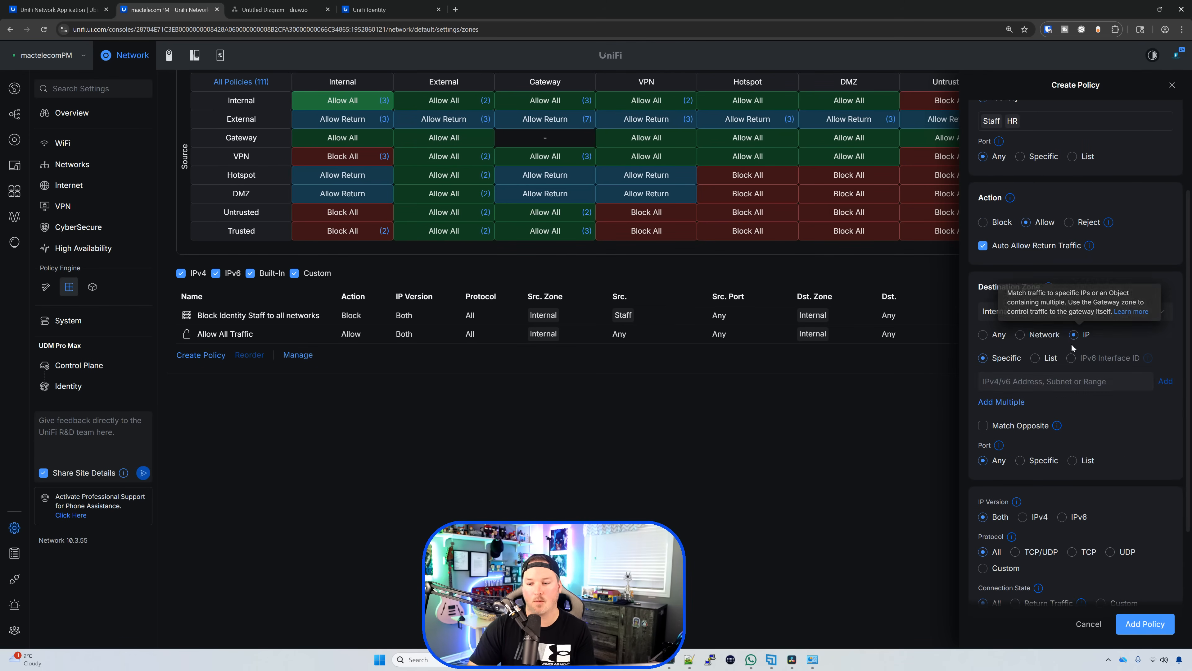
click(1050, 381)
text(192.168.10.178)
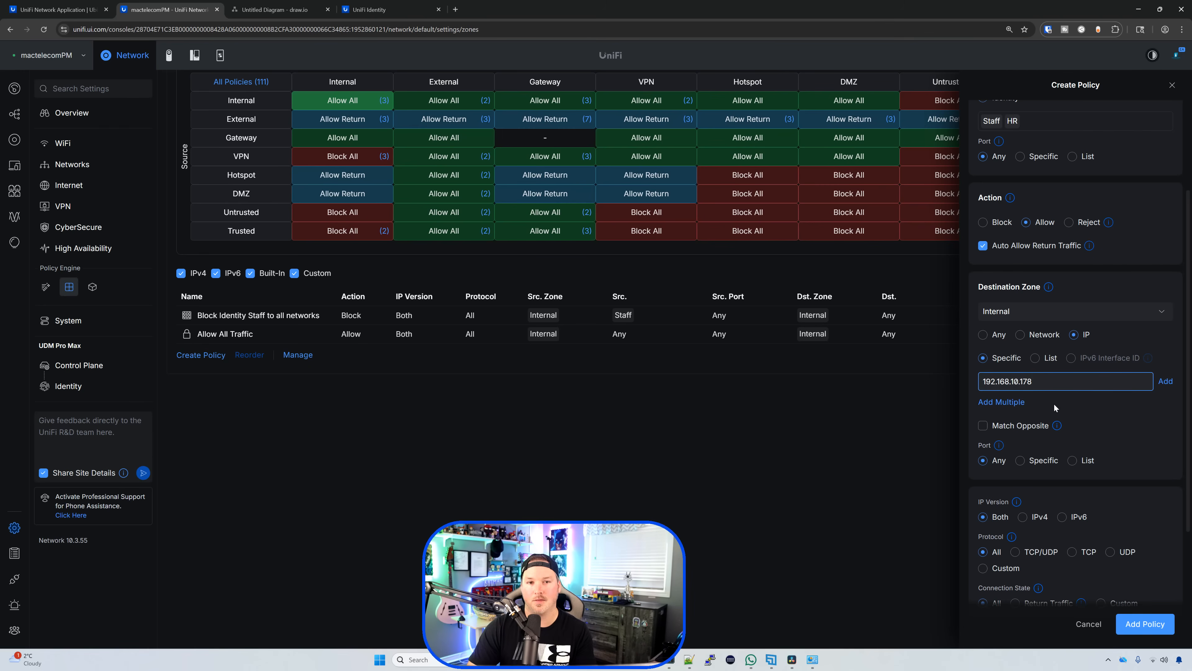
click(1161, 384)
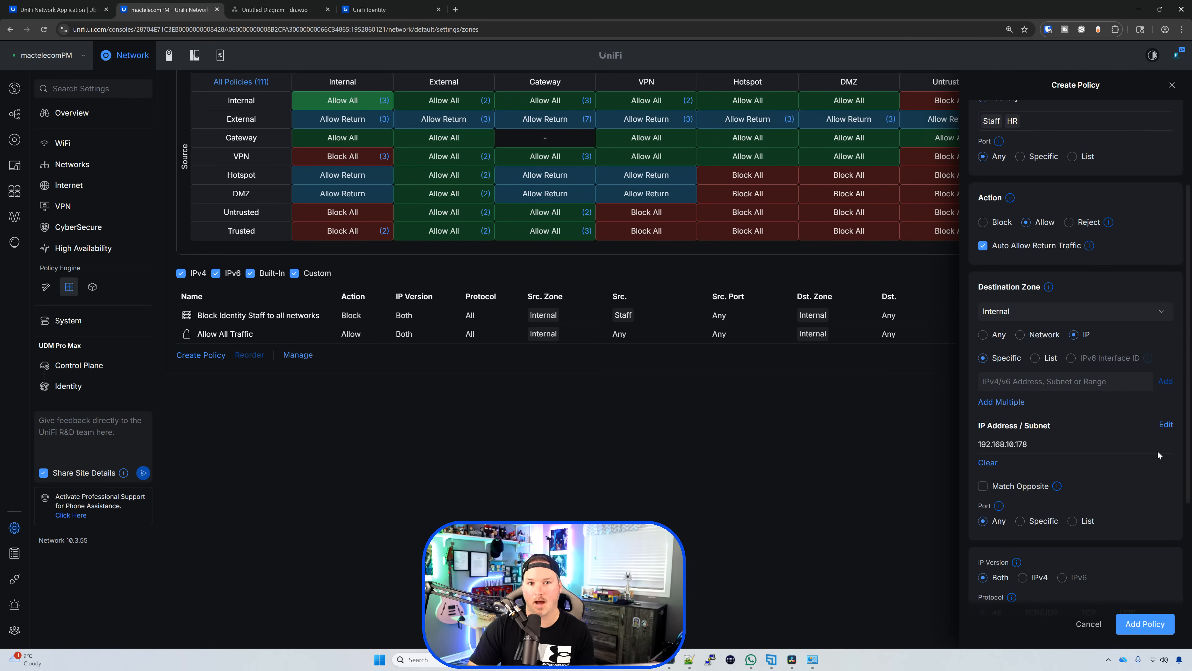
click(1146, 624)
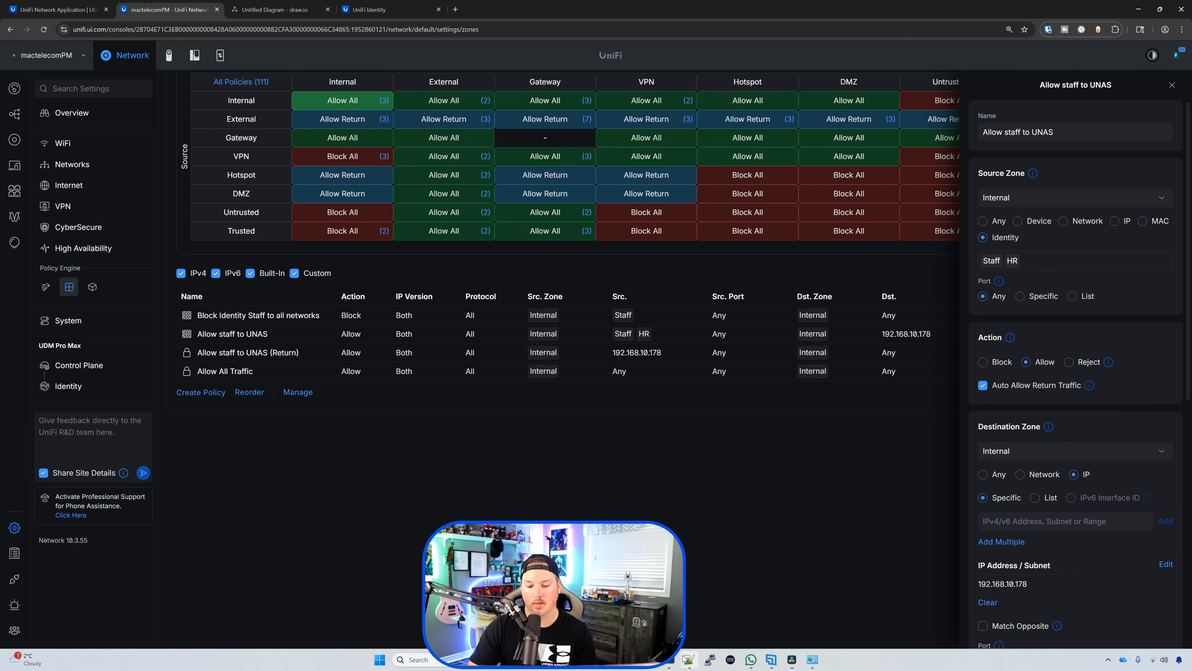
click(649, 660)
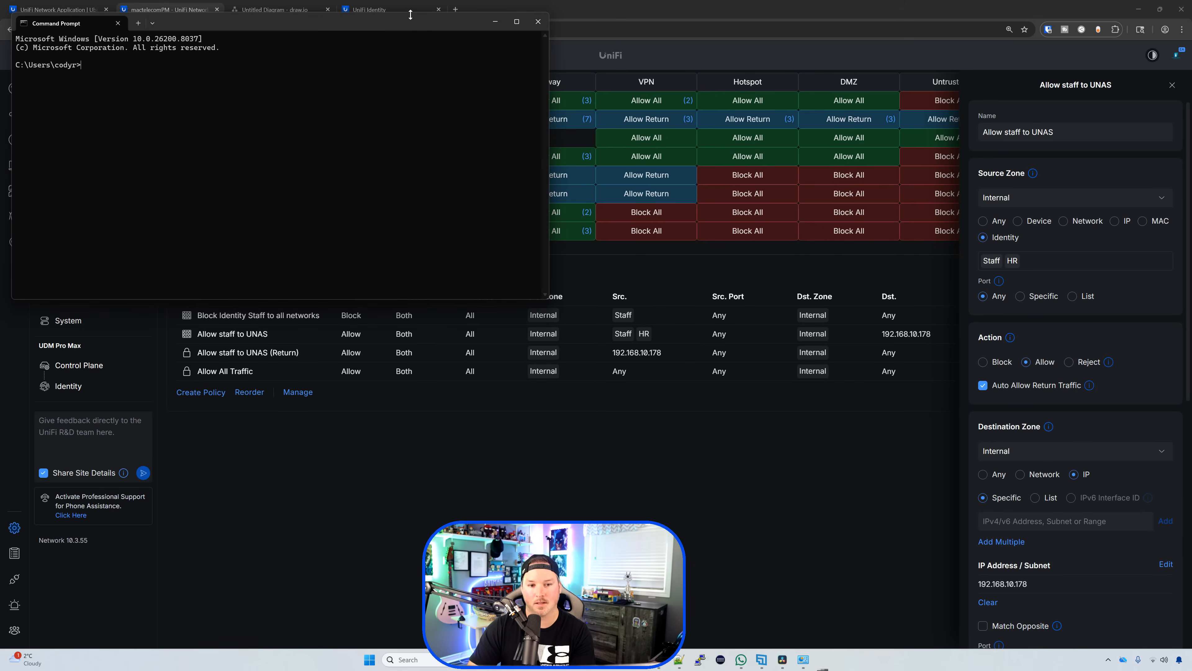
Step: Run a continuous ping -t to 192.168.10.178 after cancelling a first ping attempt
drag(413, 7, 770, 141)
text(ping 192.168.10.178)
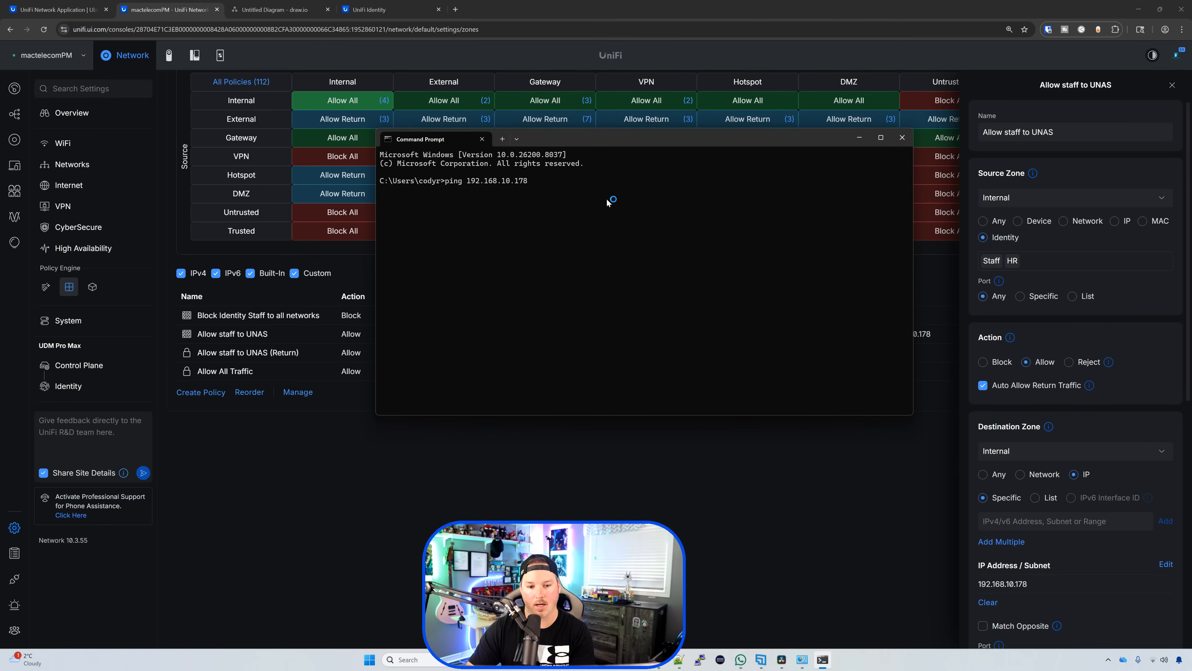
key(Return)
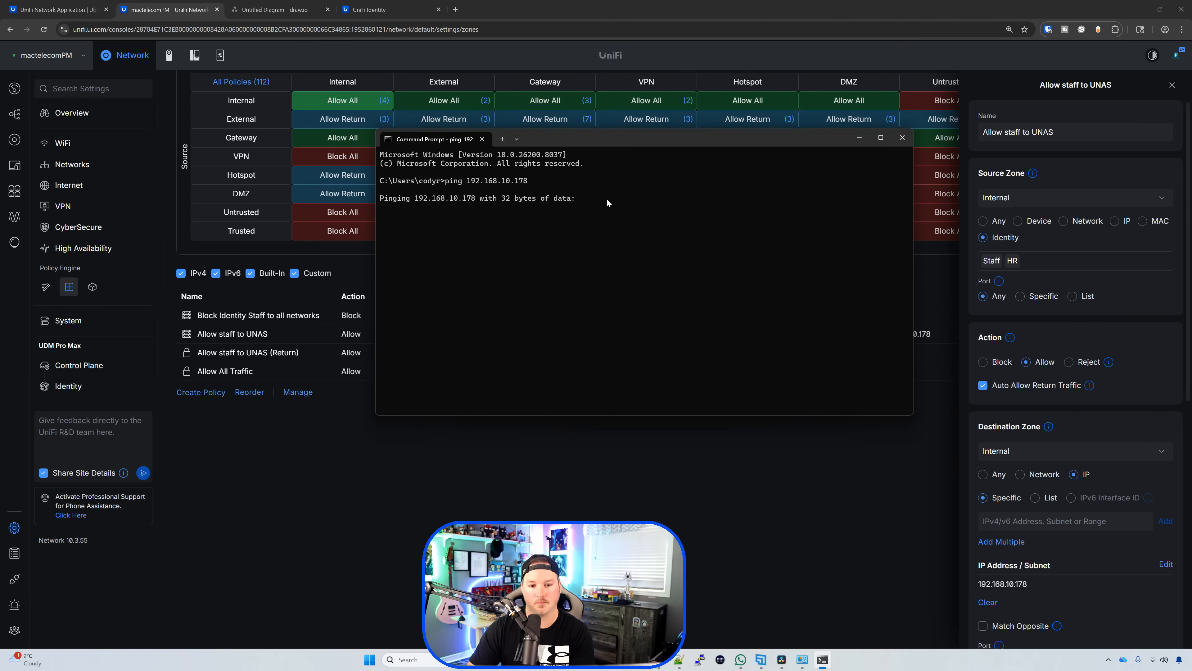
key(ctrl+c)
key(Up)
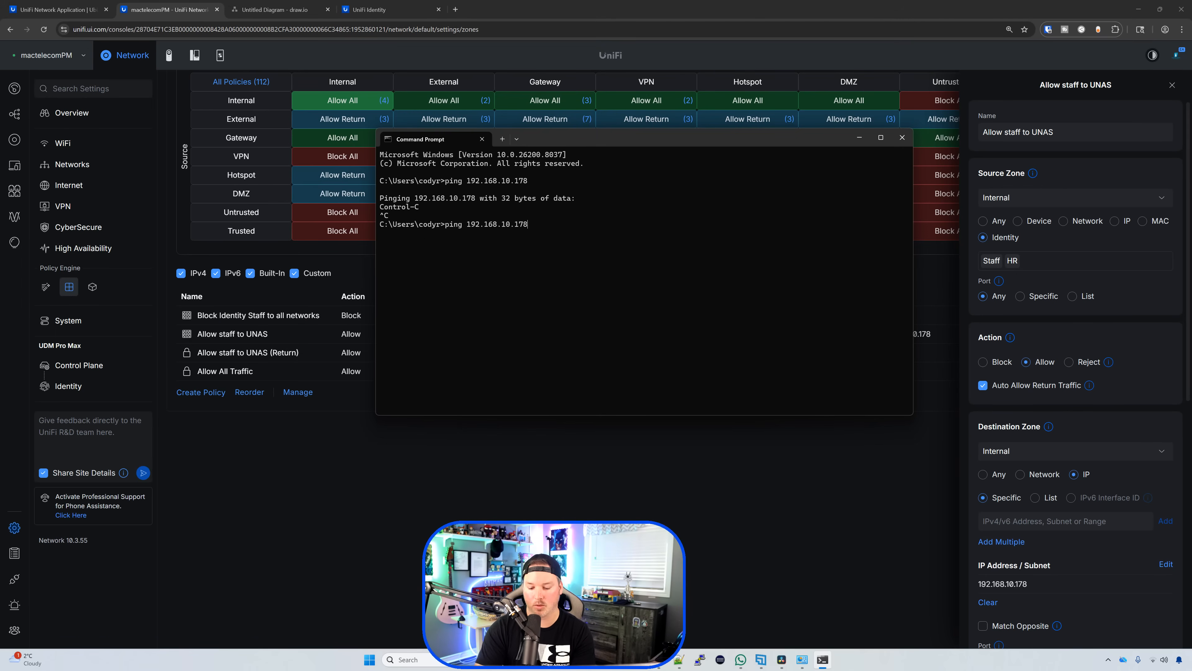
text(-t)
key(Return)
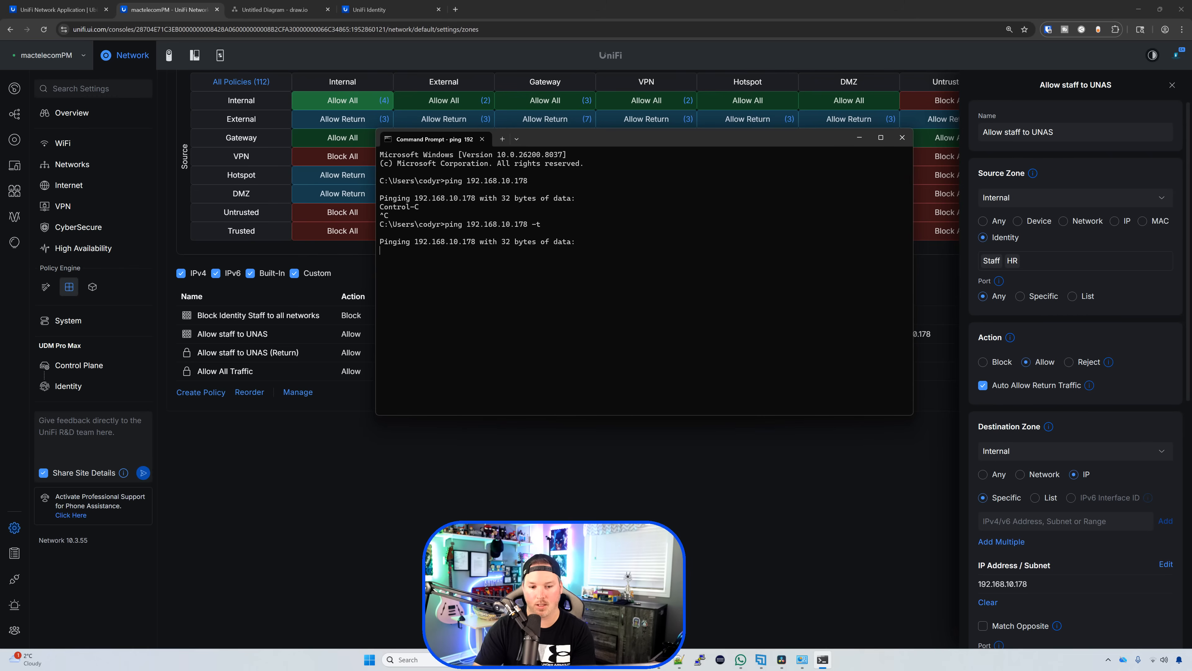
click(605, 431)
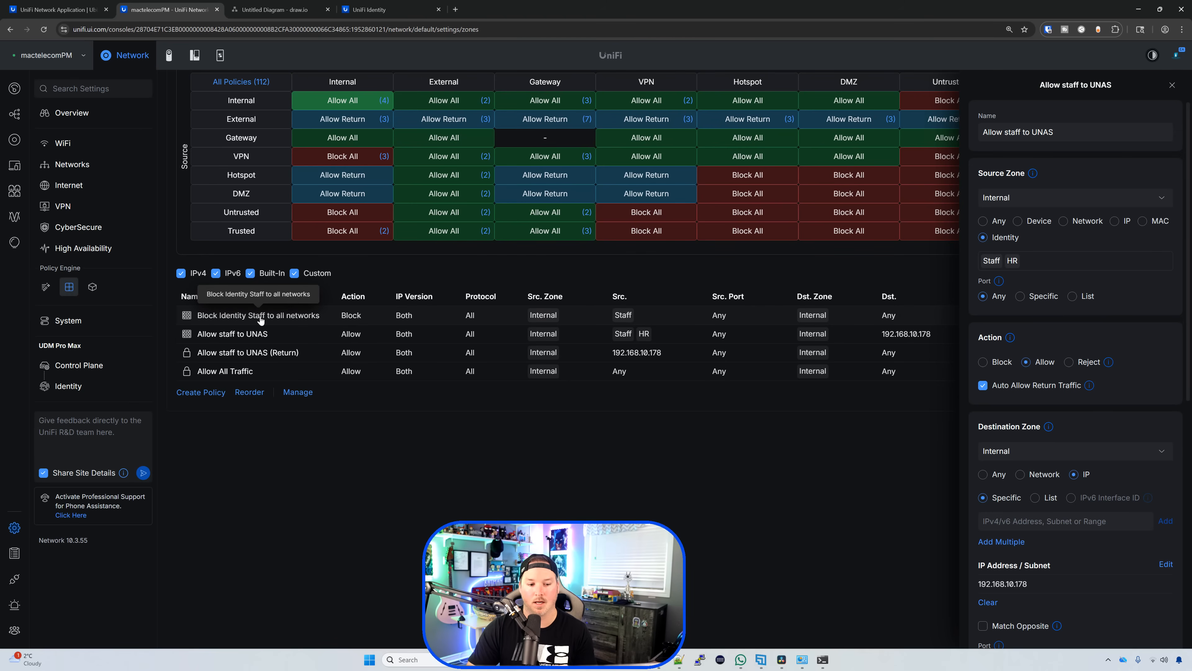
Step: Move 'Allow staff to UNAS' above 'Block Identity Staff to all networks' and save the order
click(249, 392)
drag(185, 333, 181, 313)
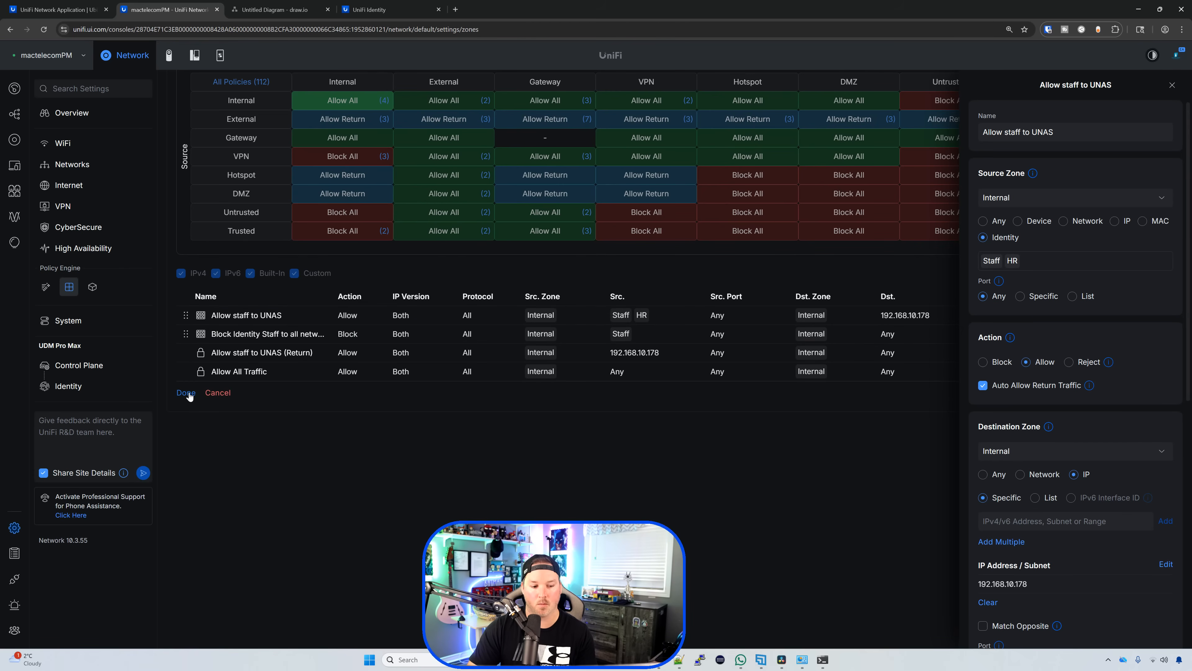
click(823, 659)
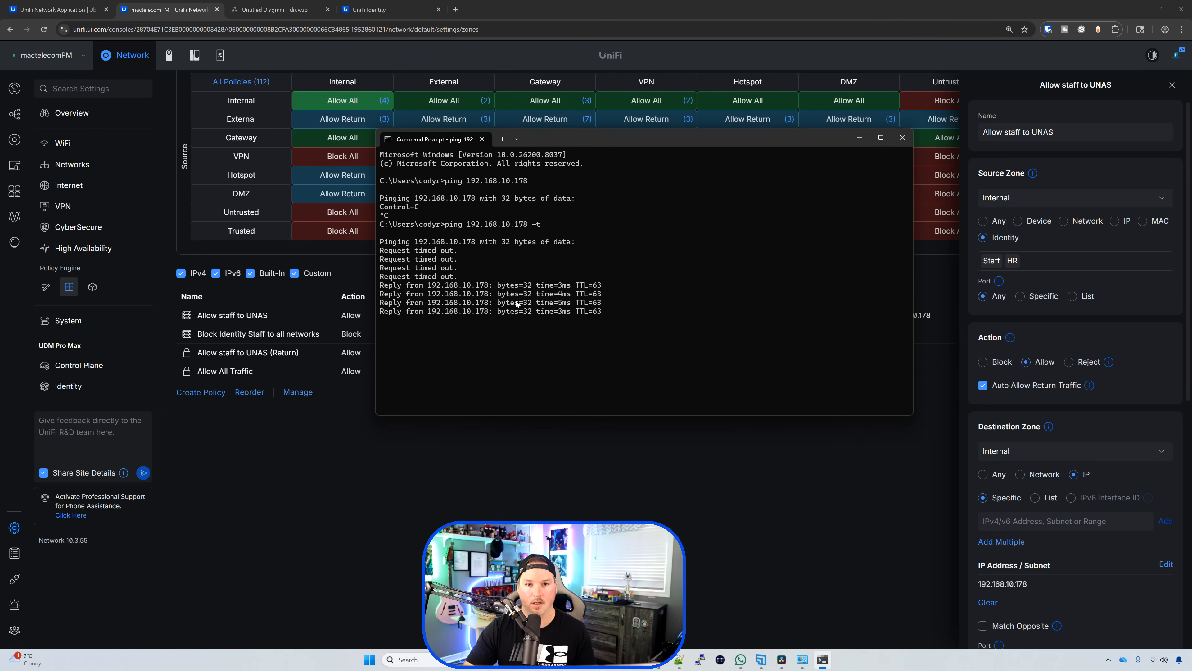
click(275, 9)
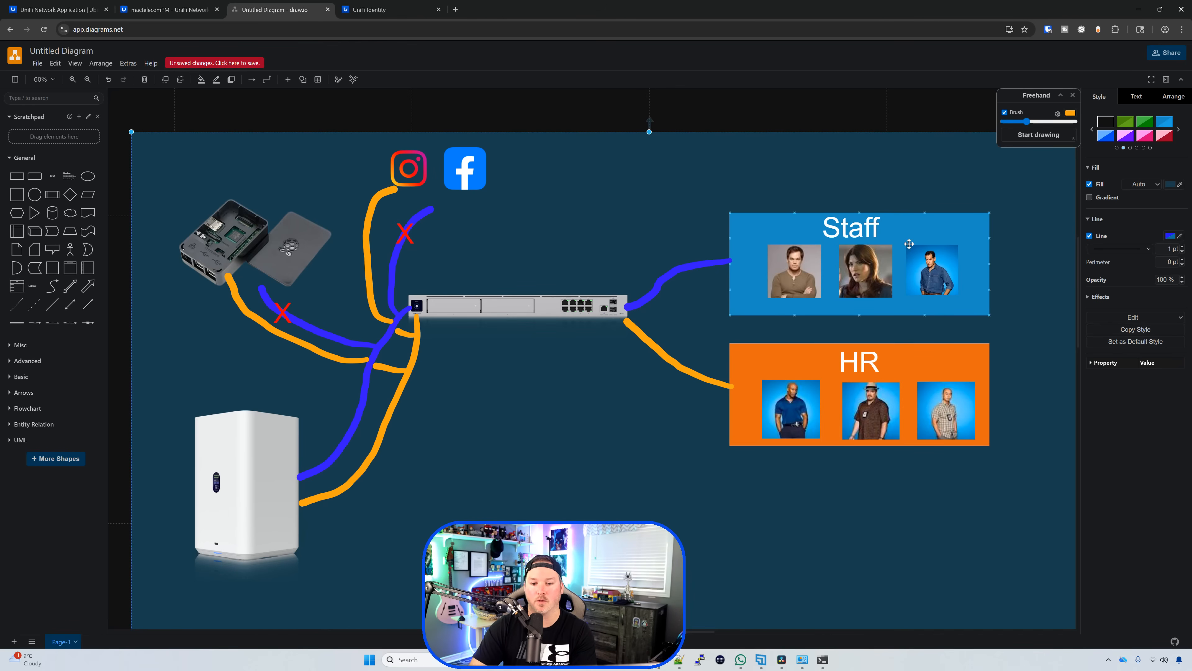
Step: Start a policy named 'Block staff to social media' with the Staff identity as source
click(164, 9)
click(198, 392)
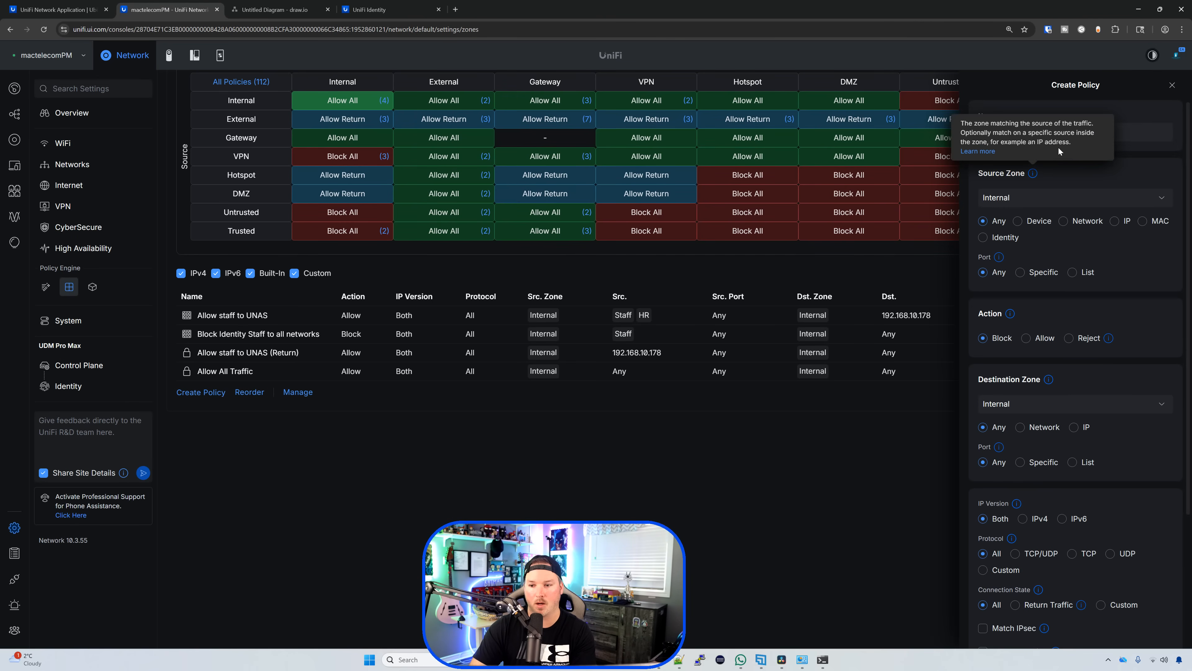
click(1135, 135)
text(Block s)
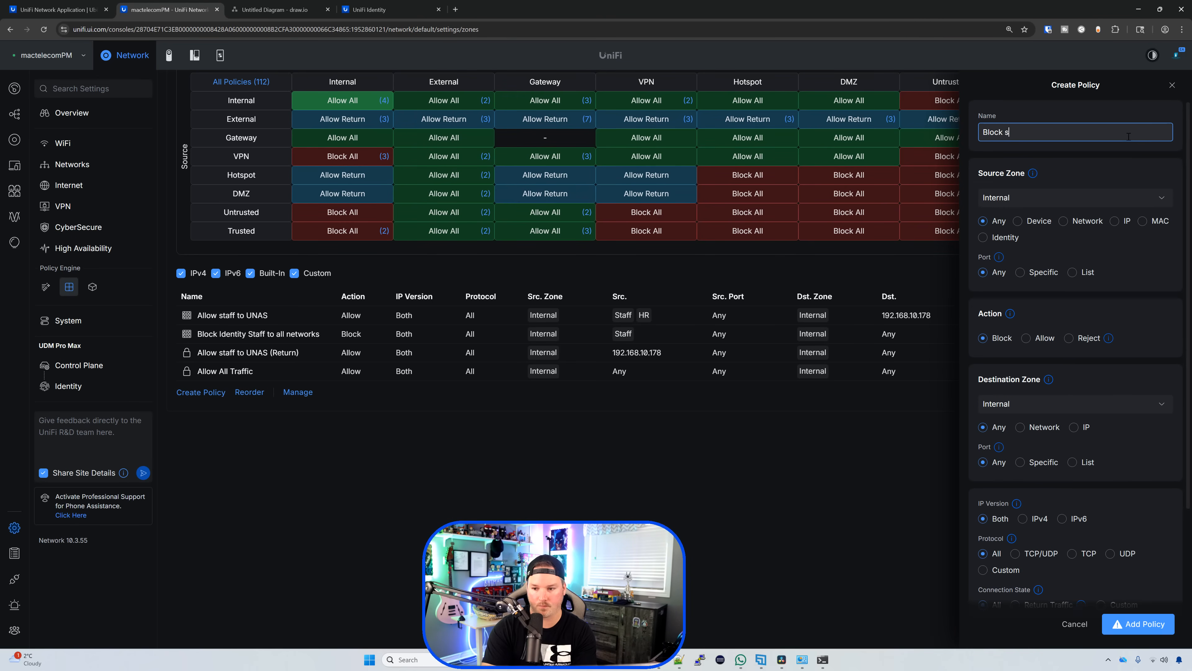
text(taff to socia)
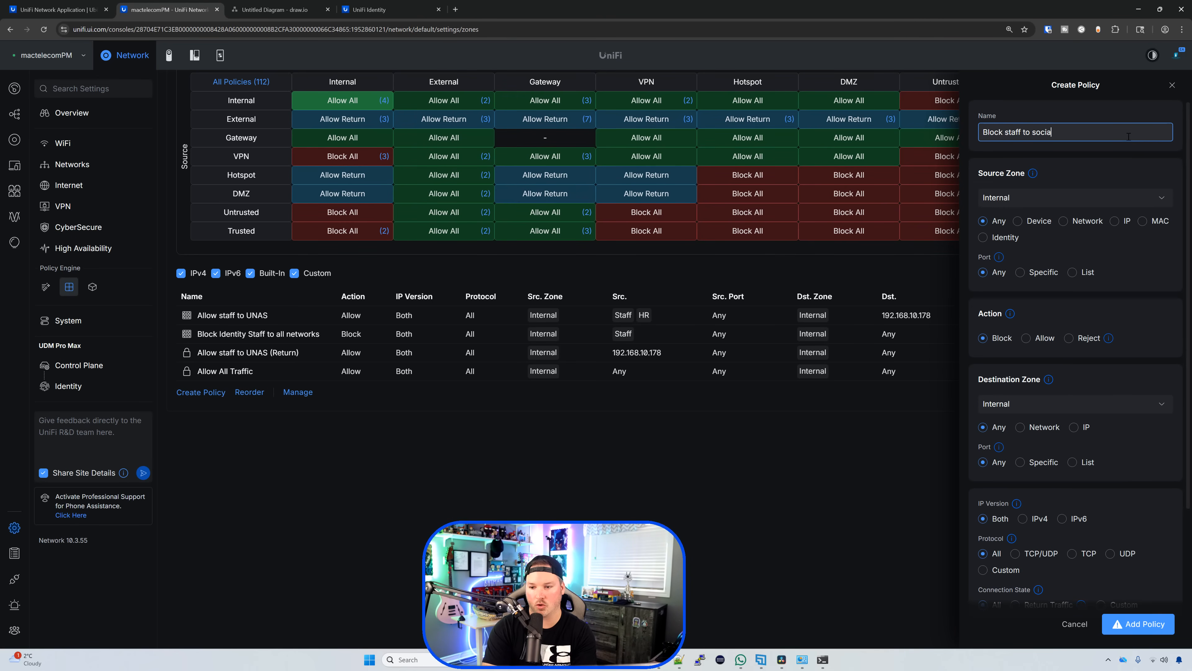
text(l media)
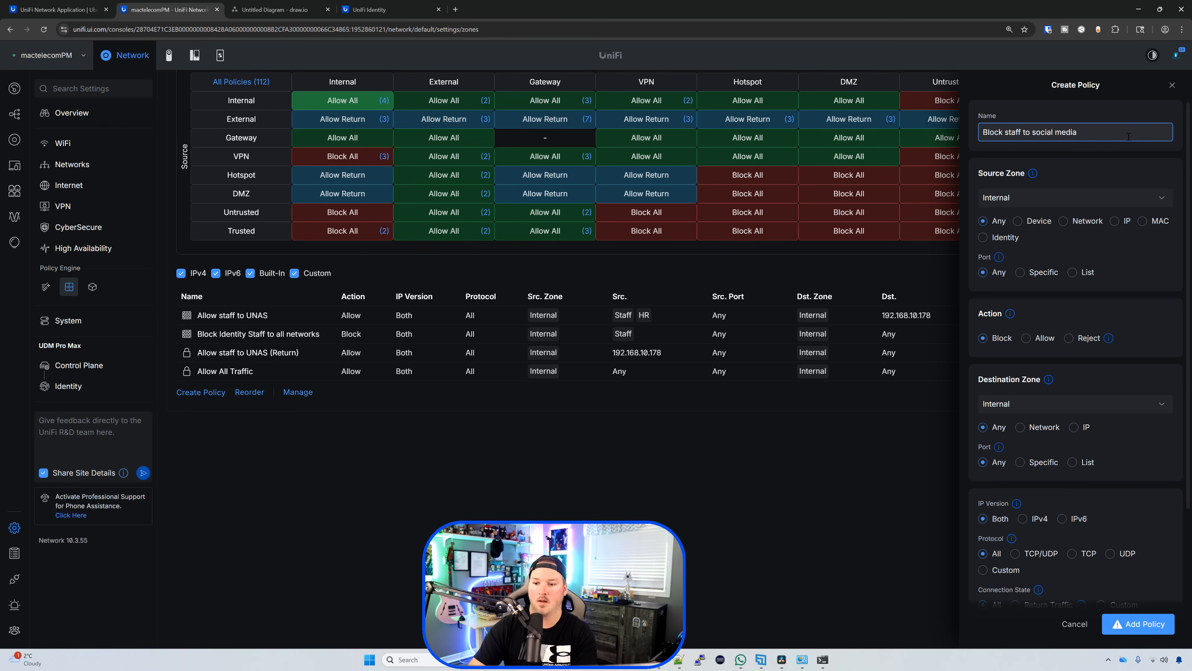
click(1004, 240)
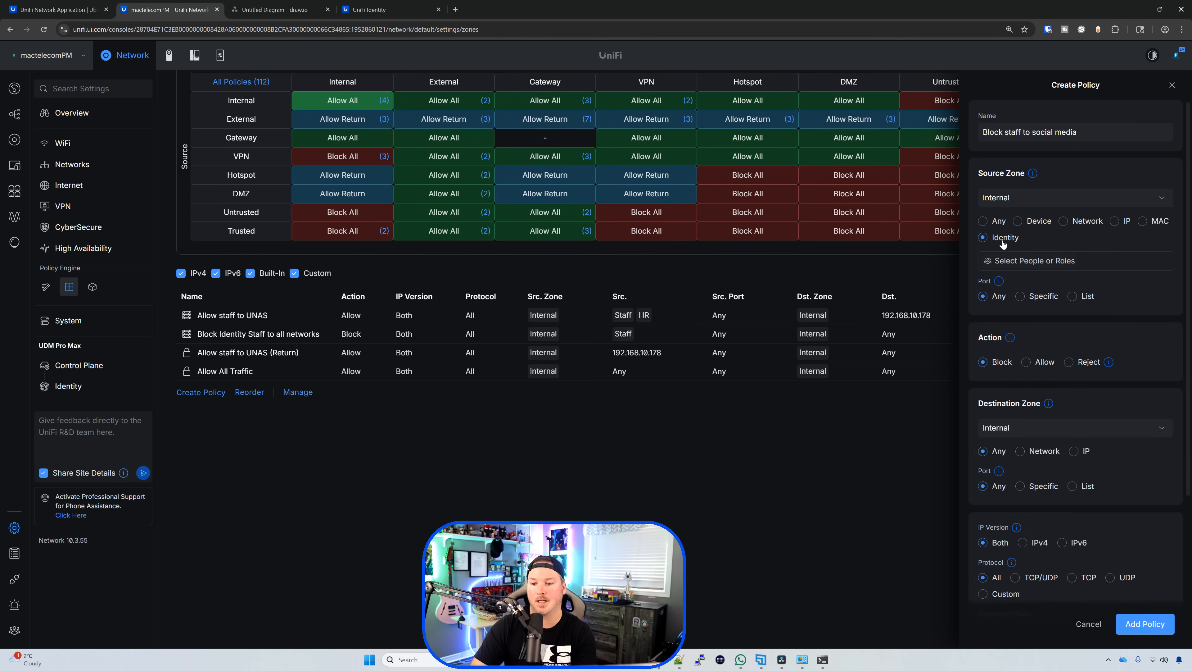
click(1035, 260)
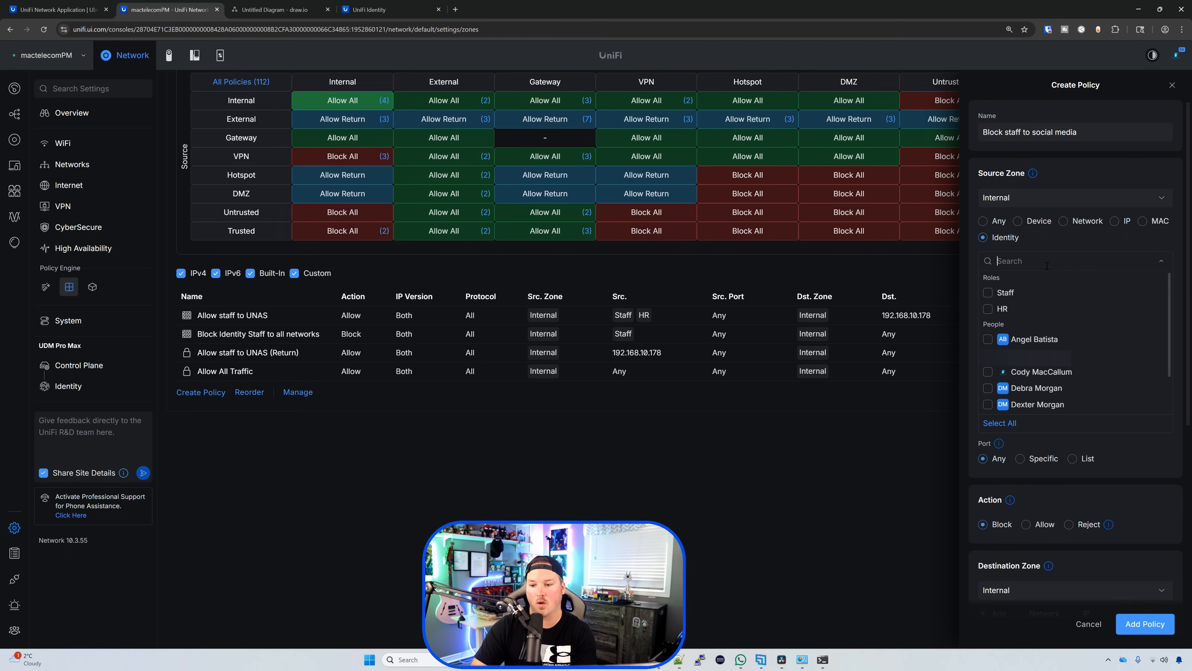
click(988, 292)
Step: Set the destination to External app category Social Networks and save the policy
scroll(1157, 537, down, 2)
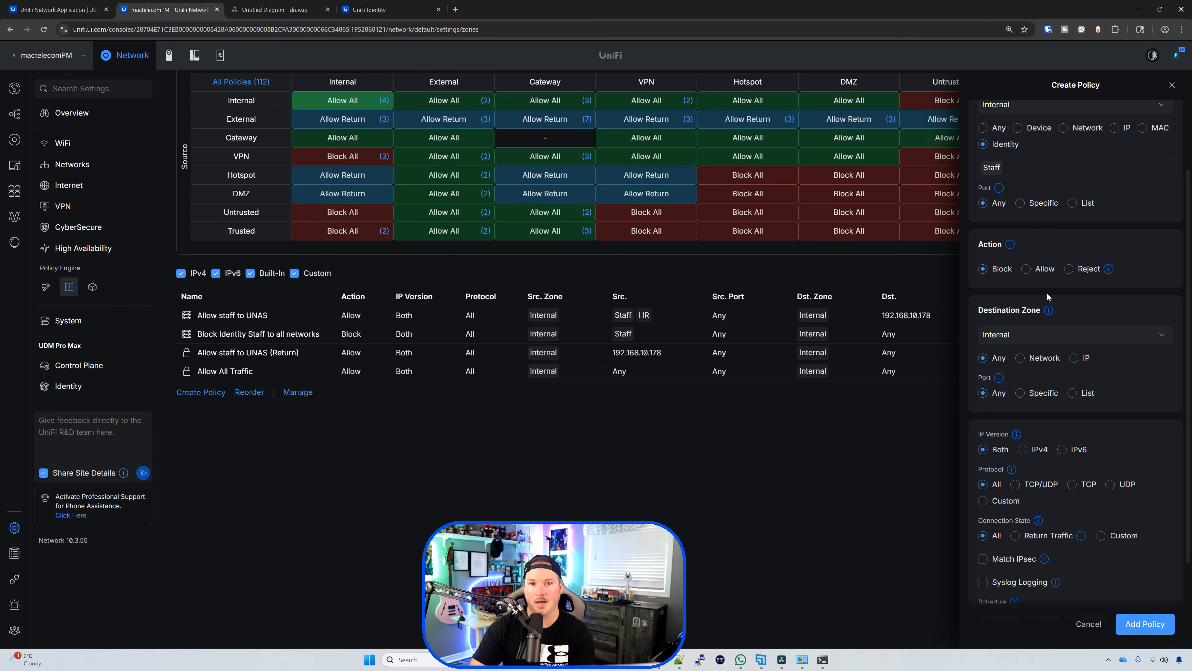
mouse_move(1042, 311)
click(1041, 334)
click(1039, 369)
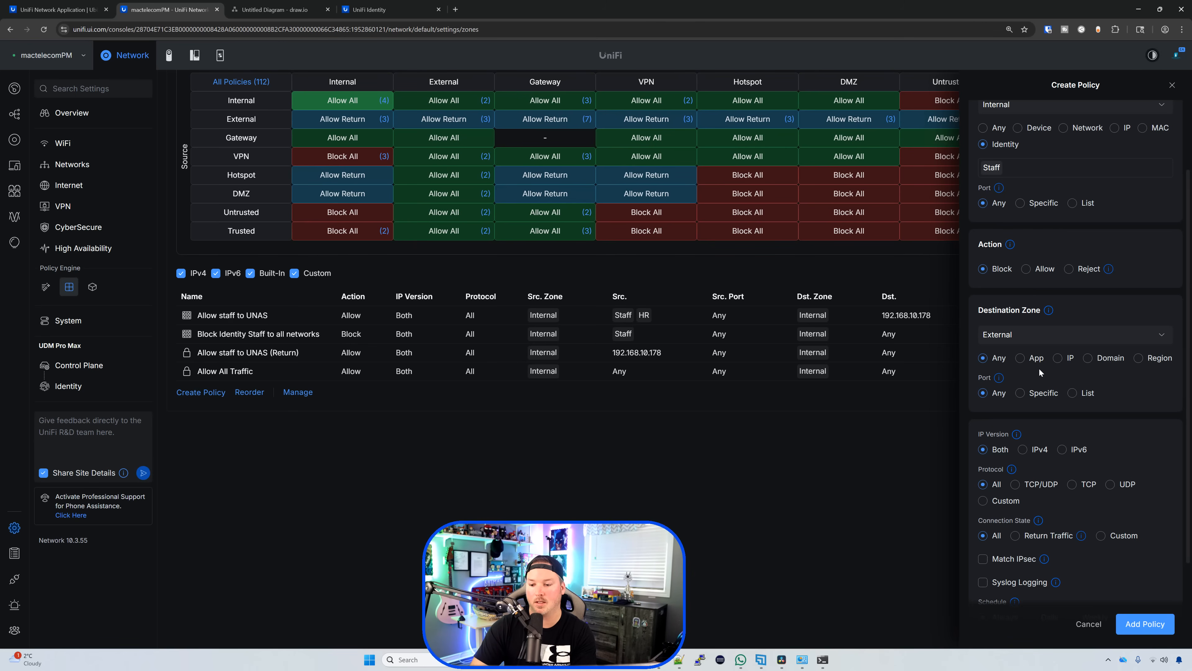
click(1022, 362)
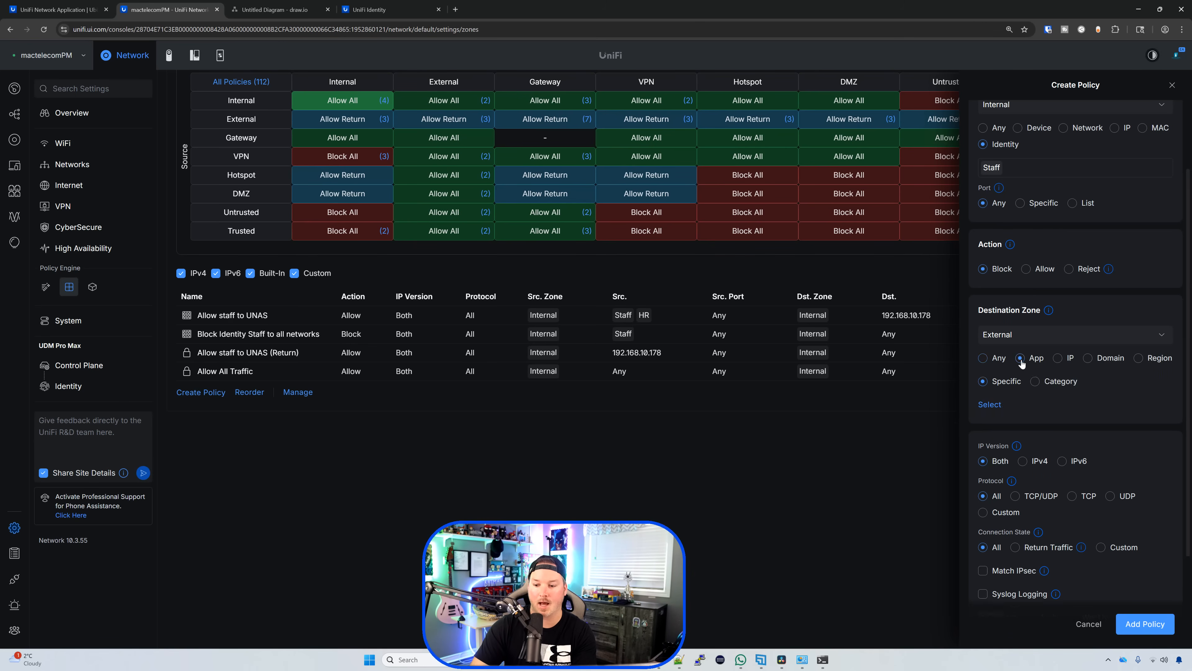
click(1035, 382)
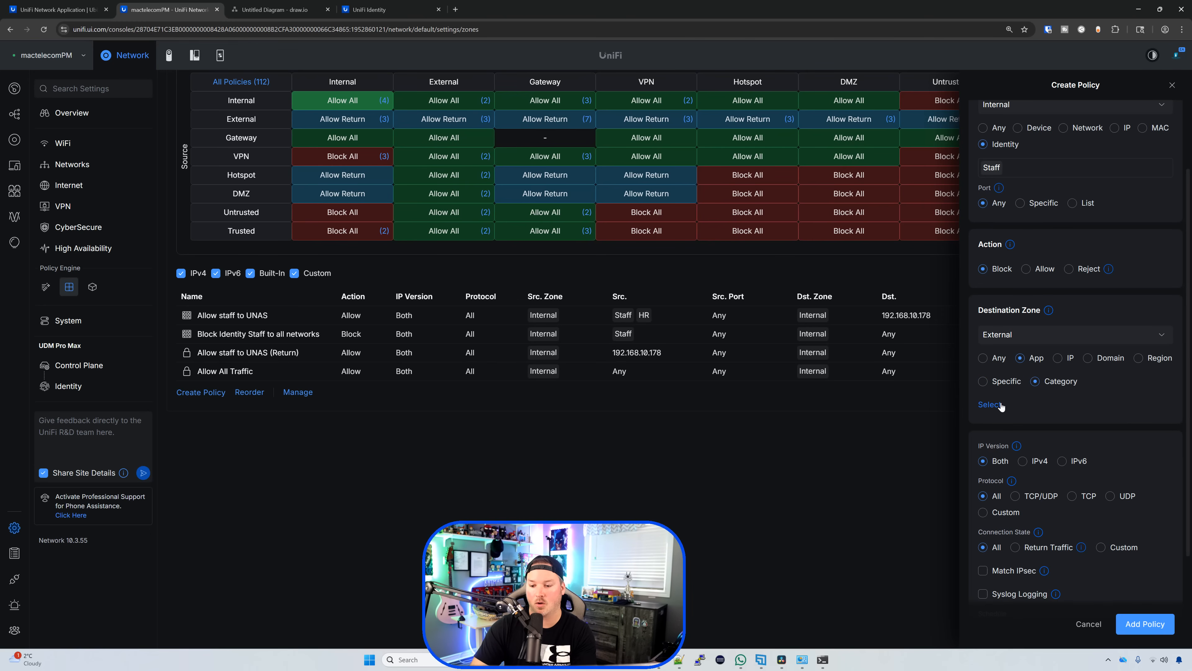
click(990, 404)
click(1032, 425)
text(s)
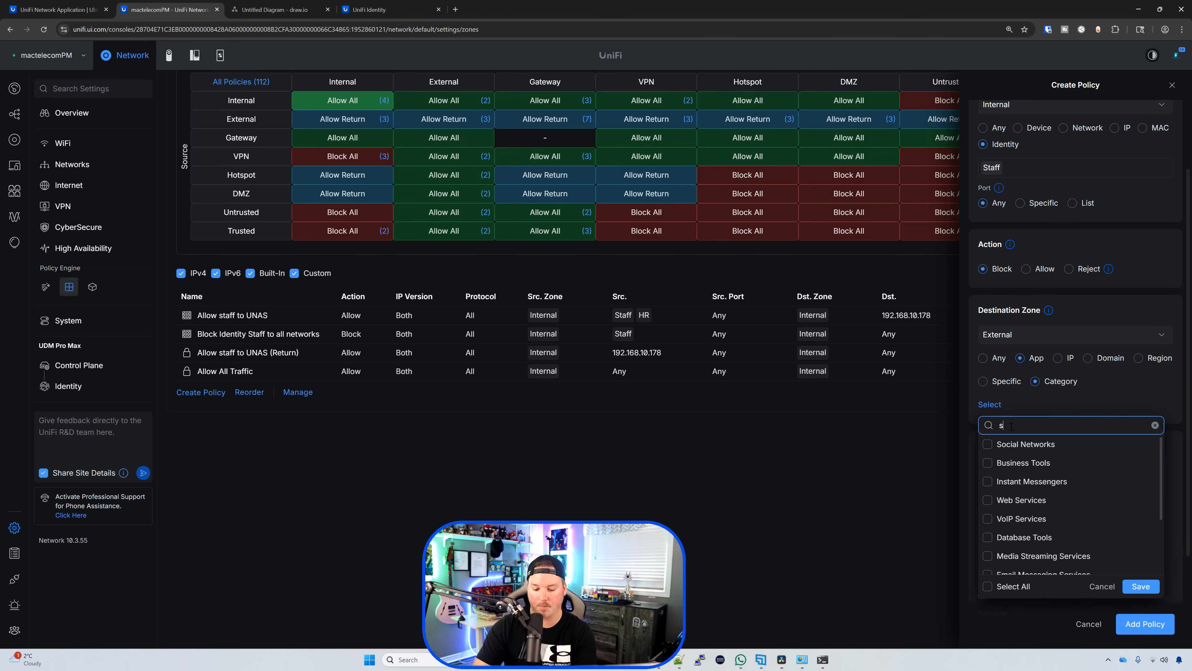
text(ocial)
click(987, 444)
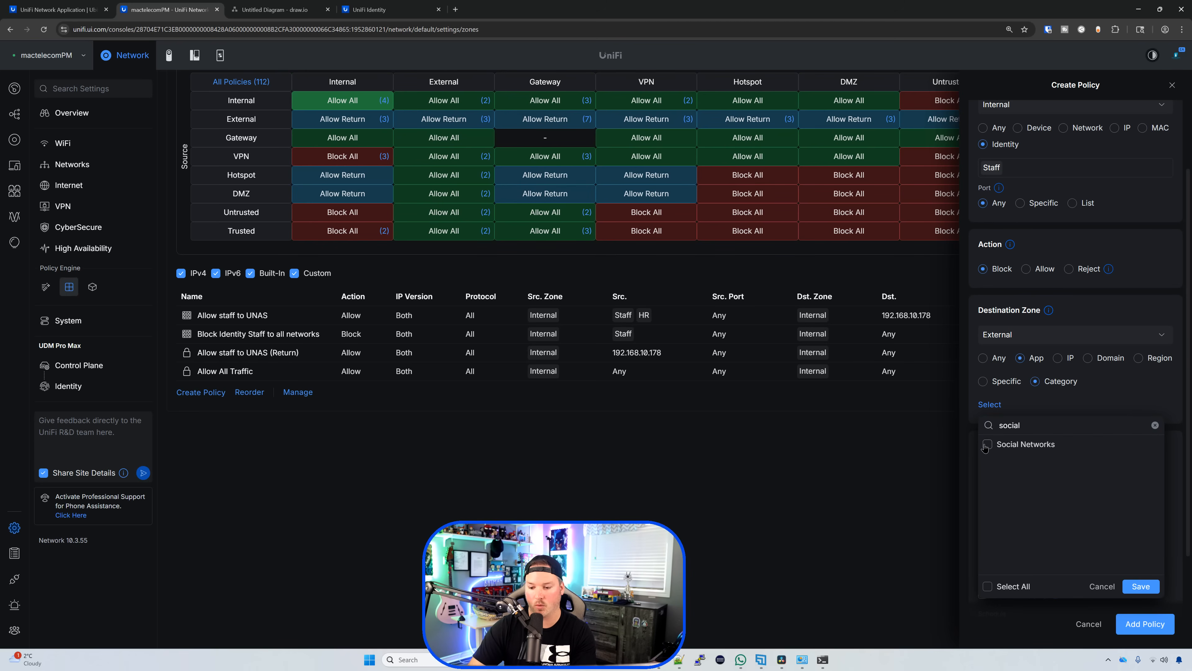
click(1141, 586)
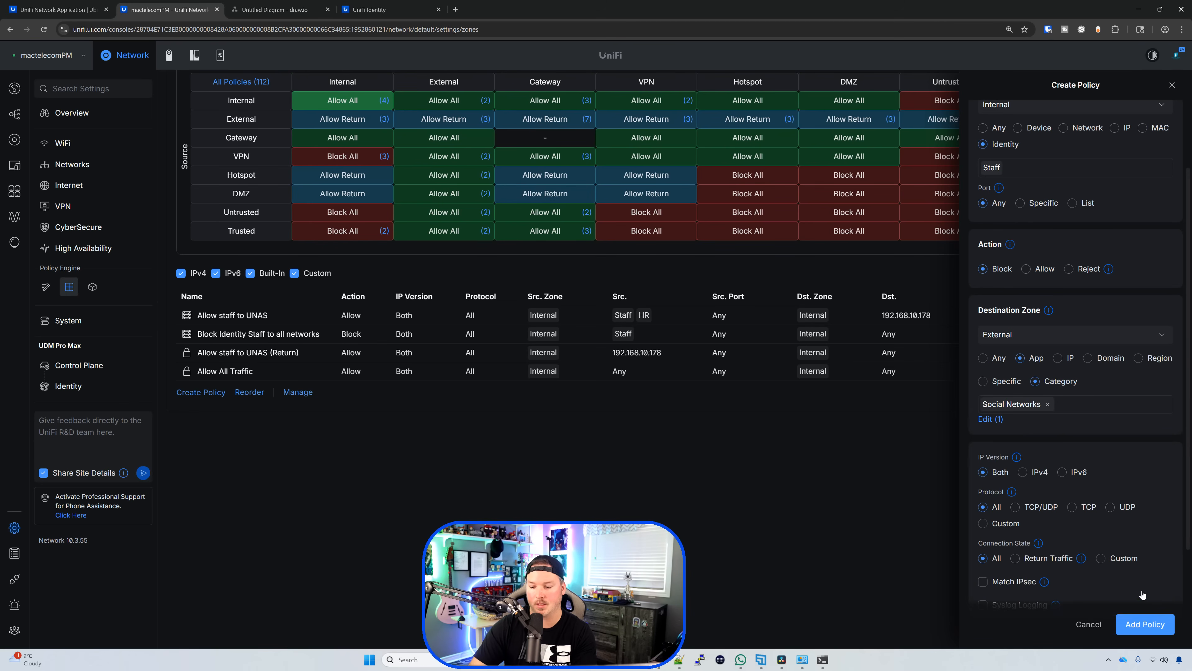
click(1156, 631)
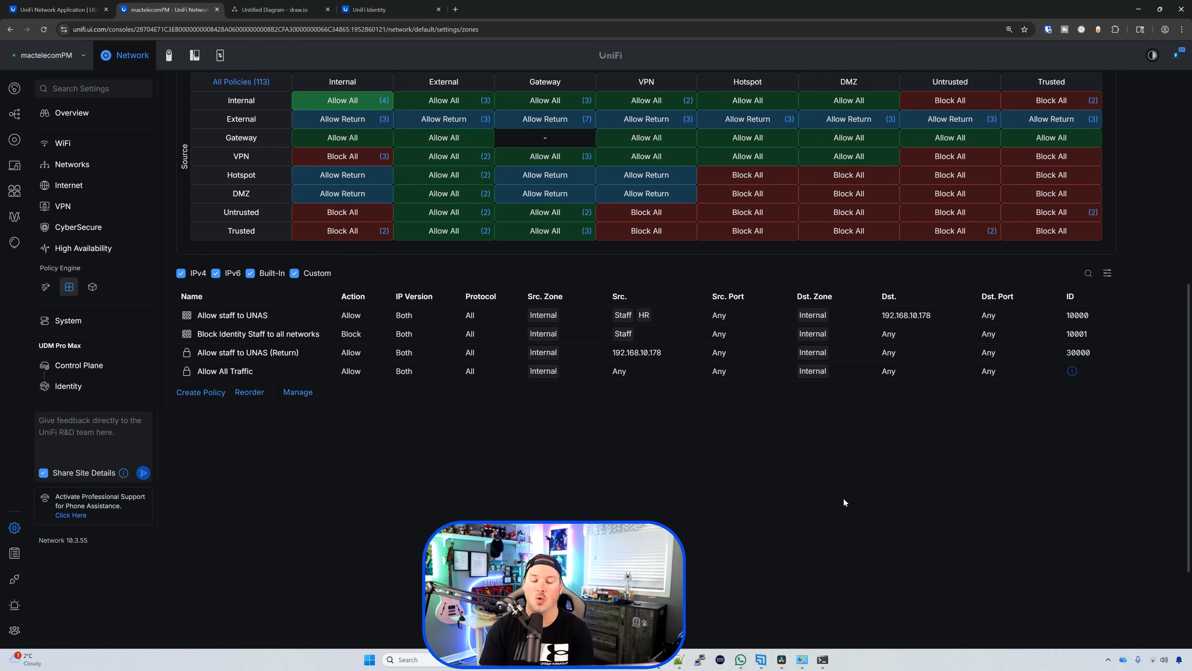
Step: Load instagram.com and facebook.com in new tabs to test the social media block
click(455, 9)
text(instagram.com)
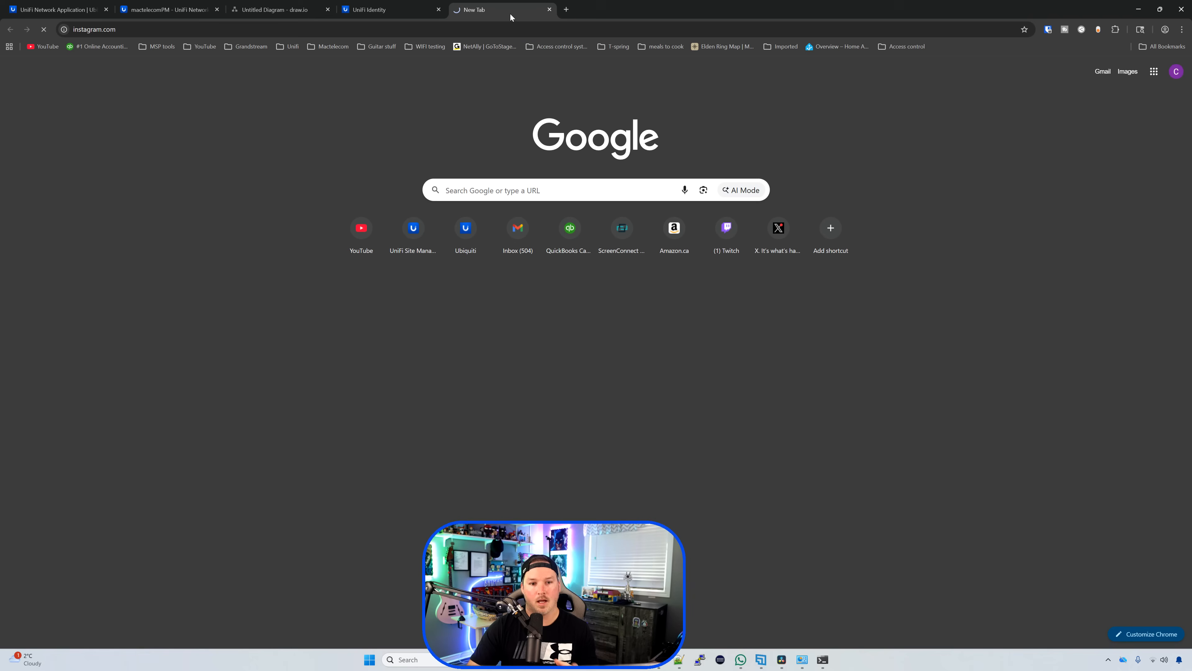
key(Return)
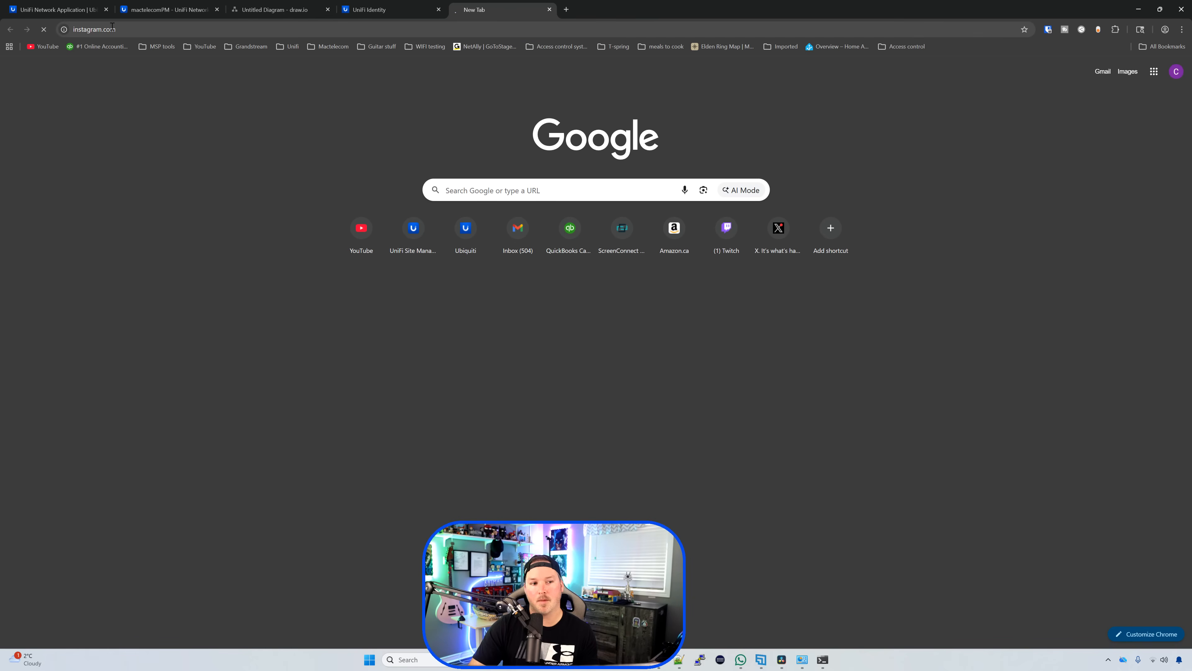
click(567, 10)
text(facebook.com)
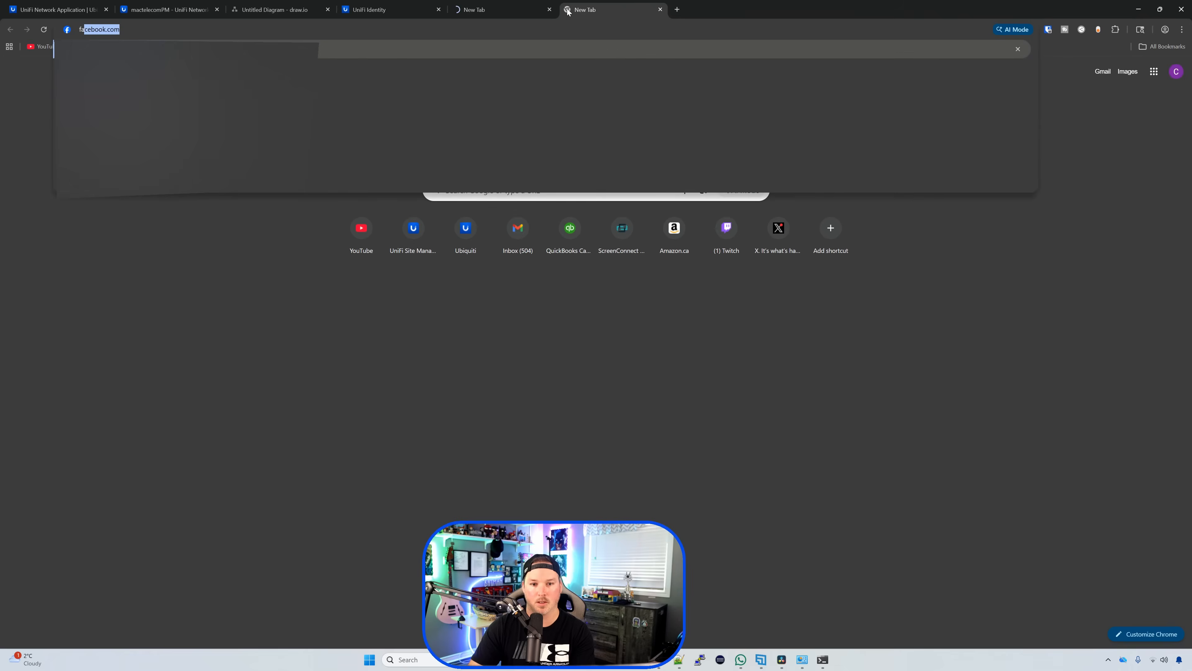
key(Return)
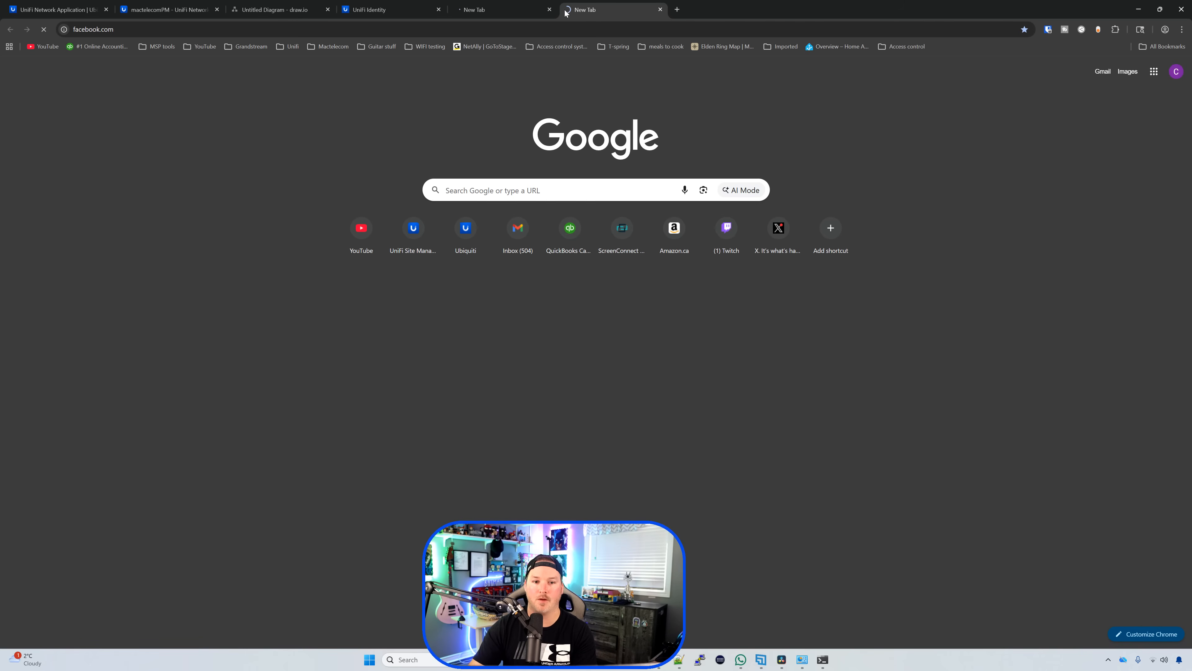
Step: Select the Staff group in the network diagram, then go back to the UniFi policies
click(299, 5)
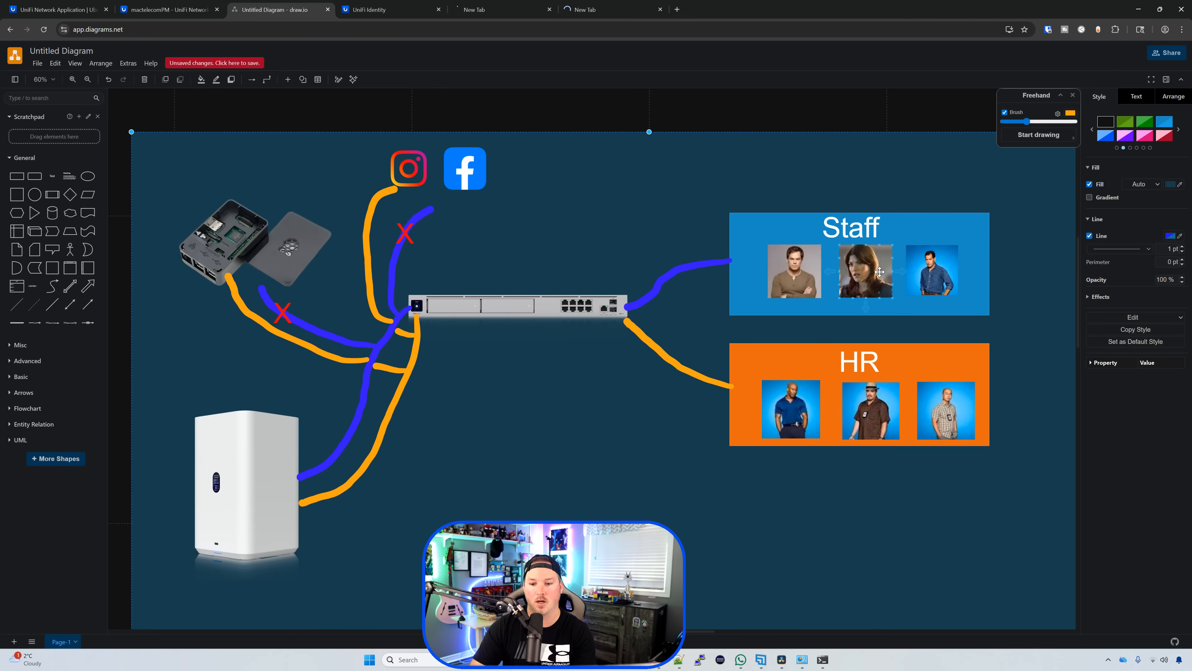
click(767, 304)
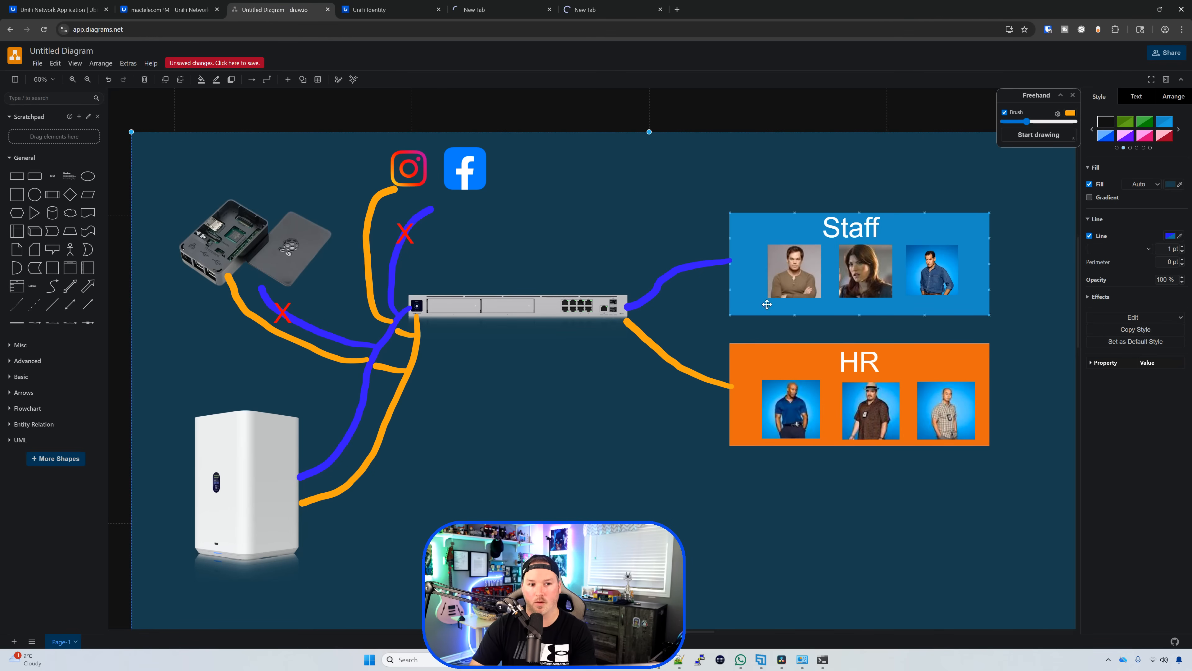
click(193, 7)
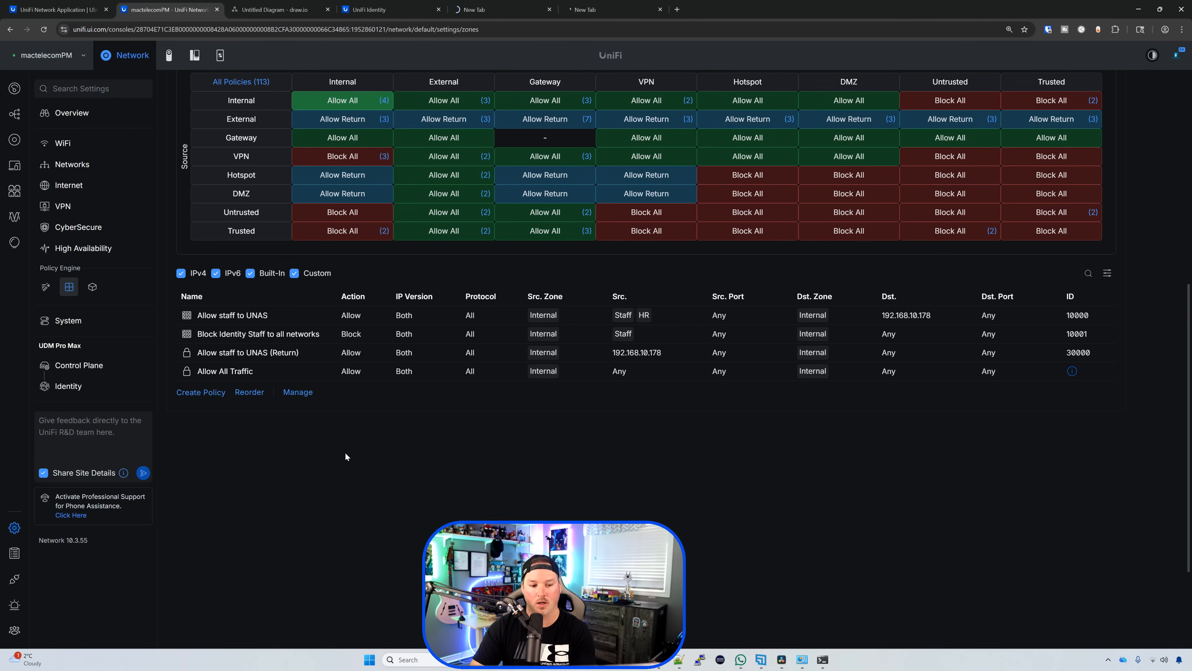
click(201, 392)
Step: Create 'Block HR to all networks' with the HR identity as source, keeping Block action
click(999, 132)
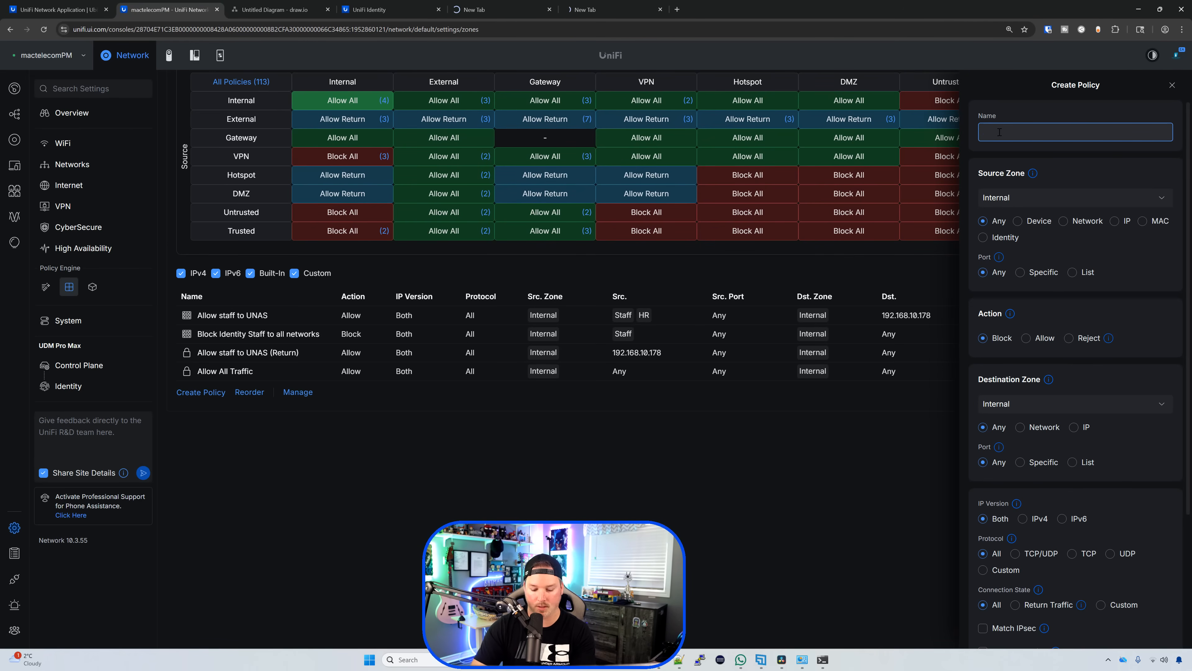
text(Block HR to all networks)
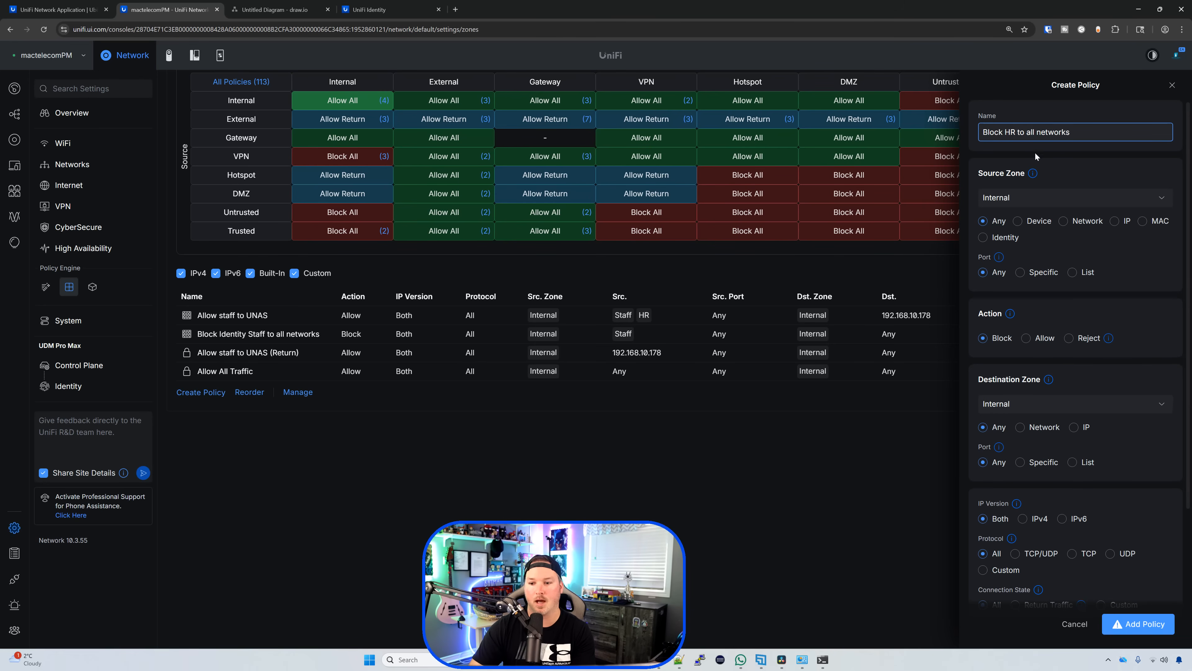
click(987, 239)
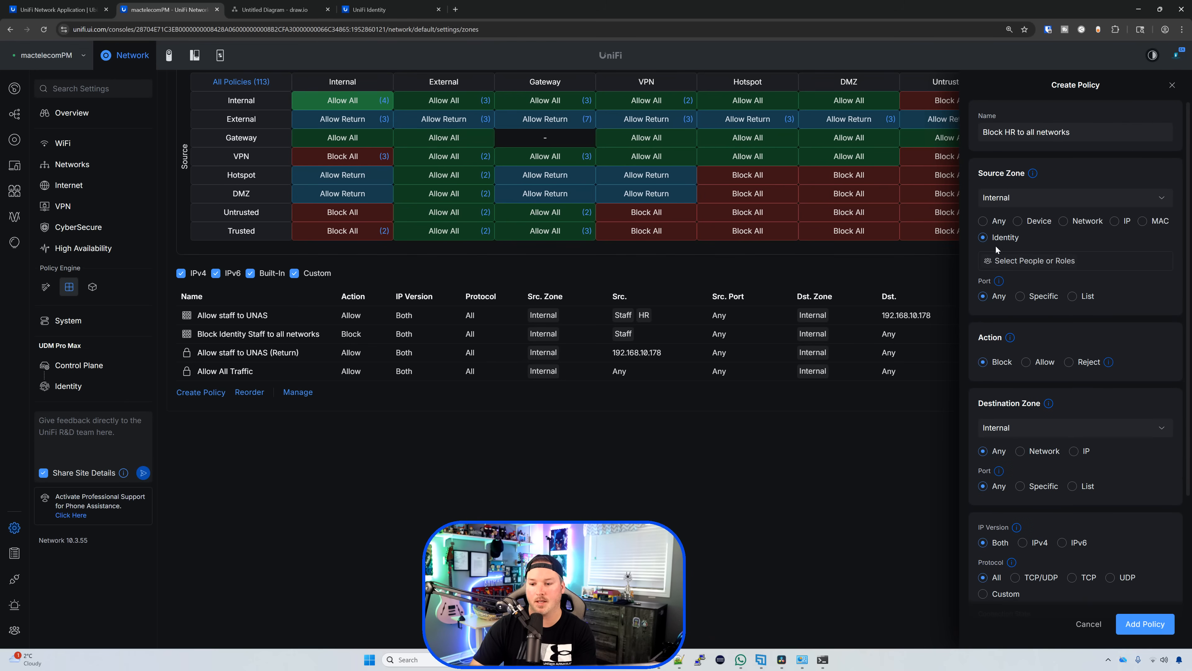
click(1047, 262)
click(988, 308)
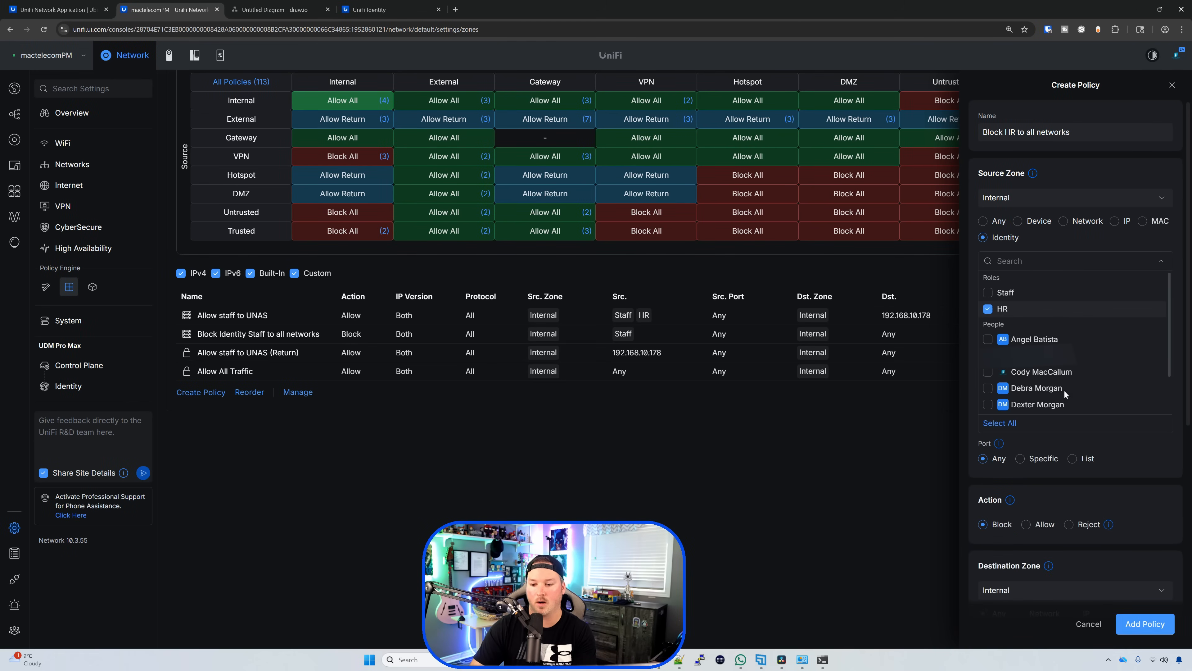
click(1012, 331)
scroll(1014, 334, down, 2)
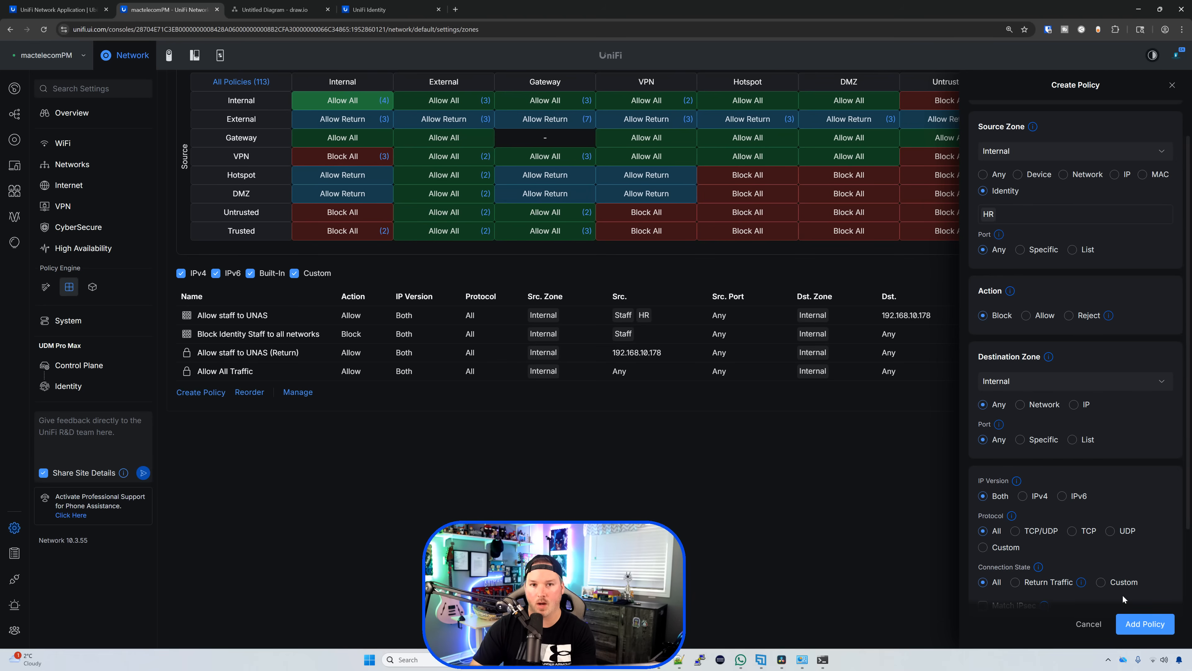
click(1154, 628)
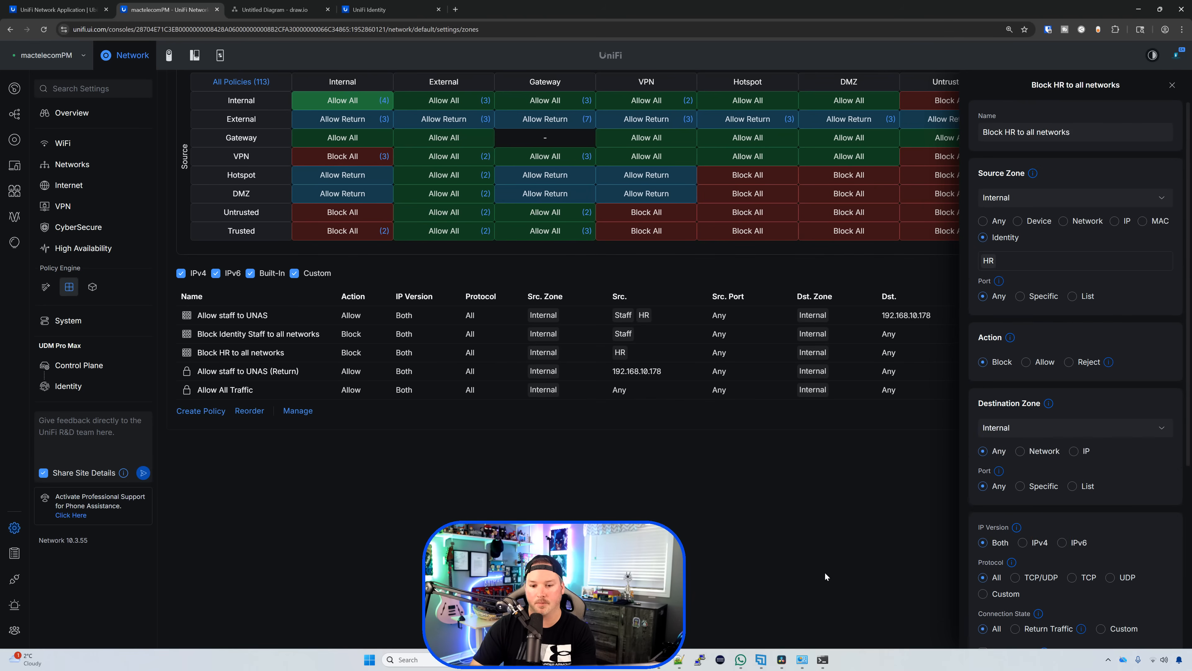
click(441, 321)
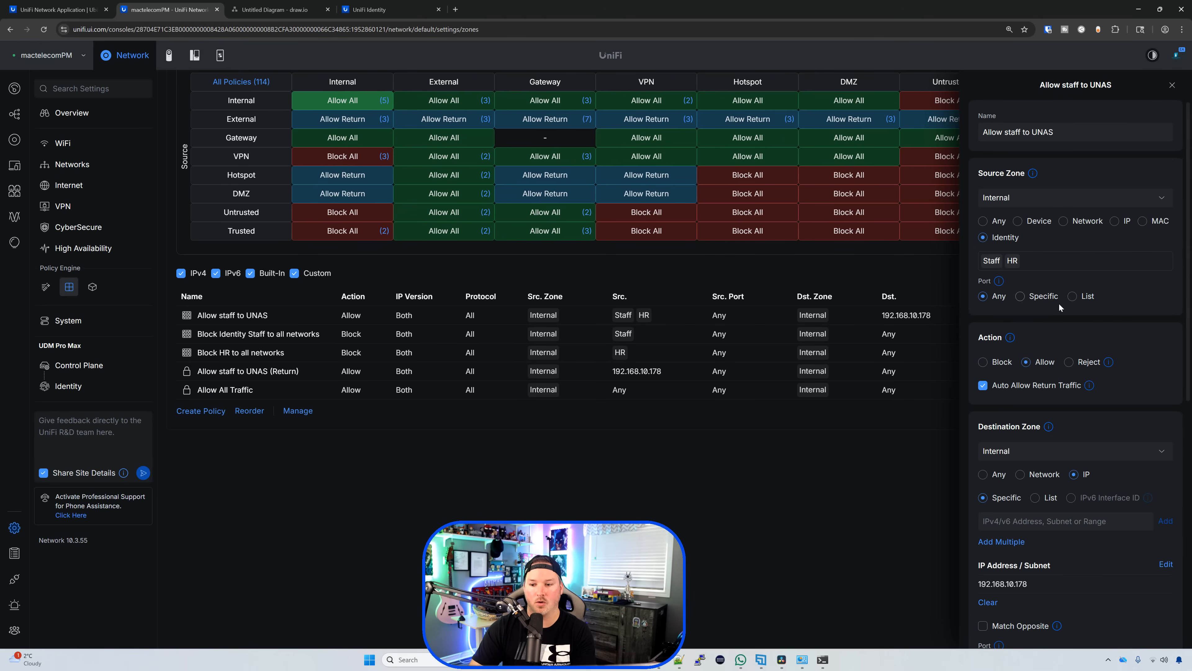
Step: Start a new policy named 'Allow HR to hA' with the HR identity as source
click(1174, 83)
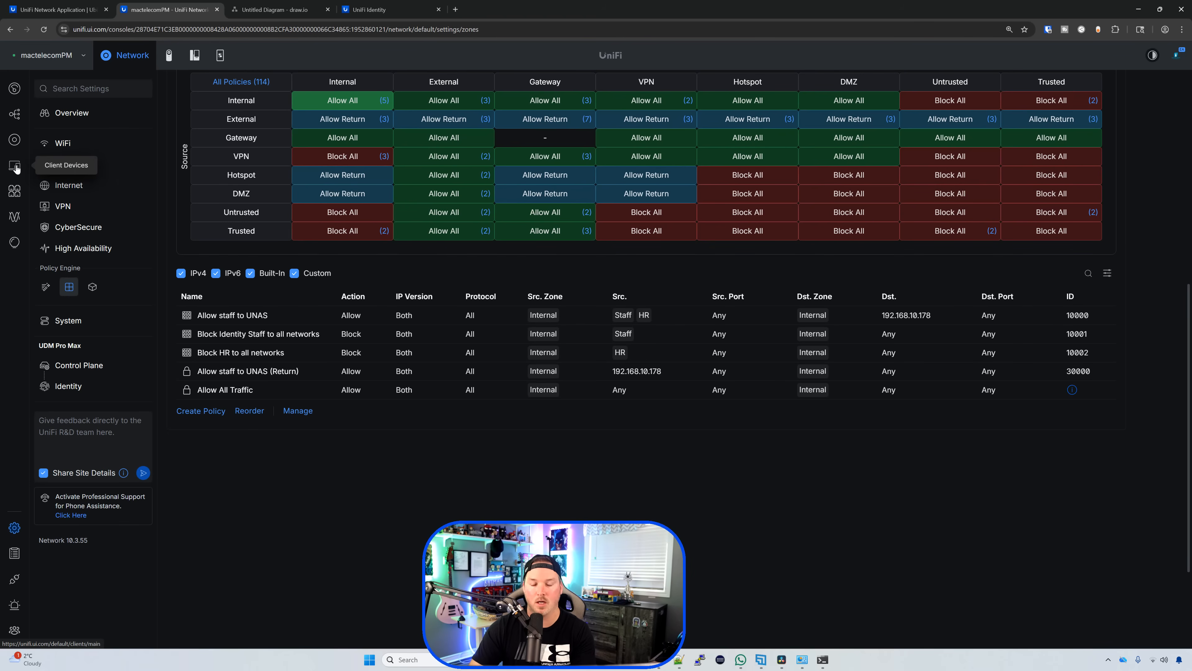
scroll(200, 270, down, 3)
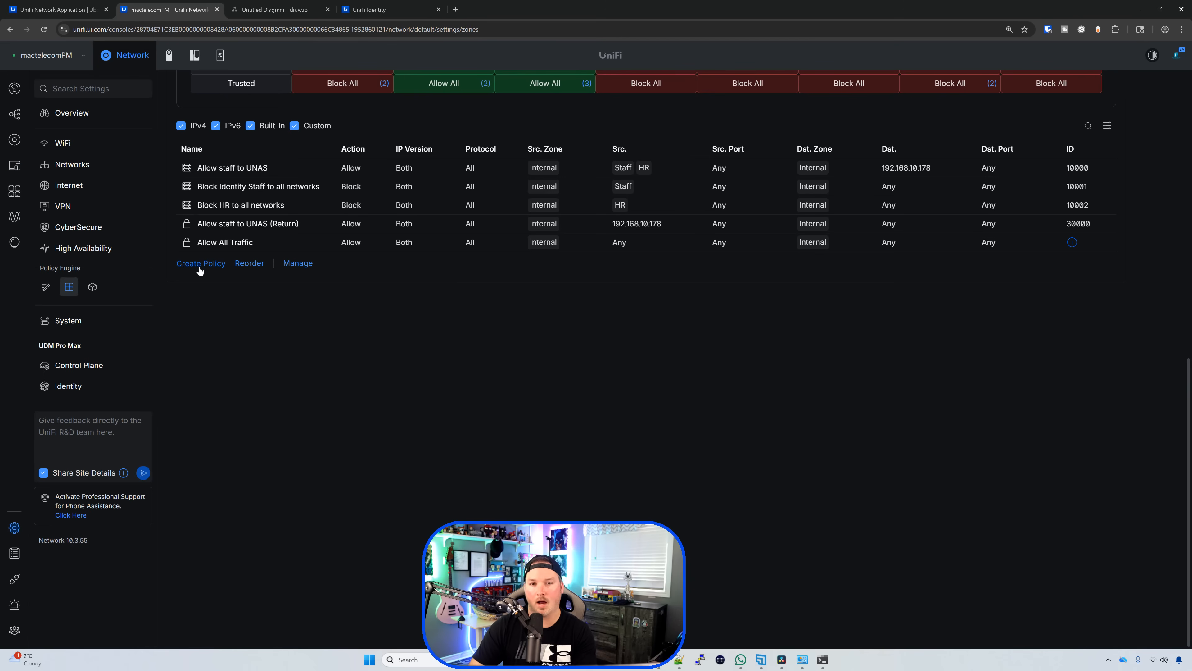
click(200, 264)
click(1045, 134)
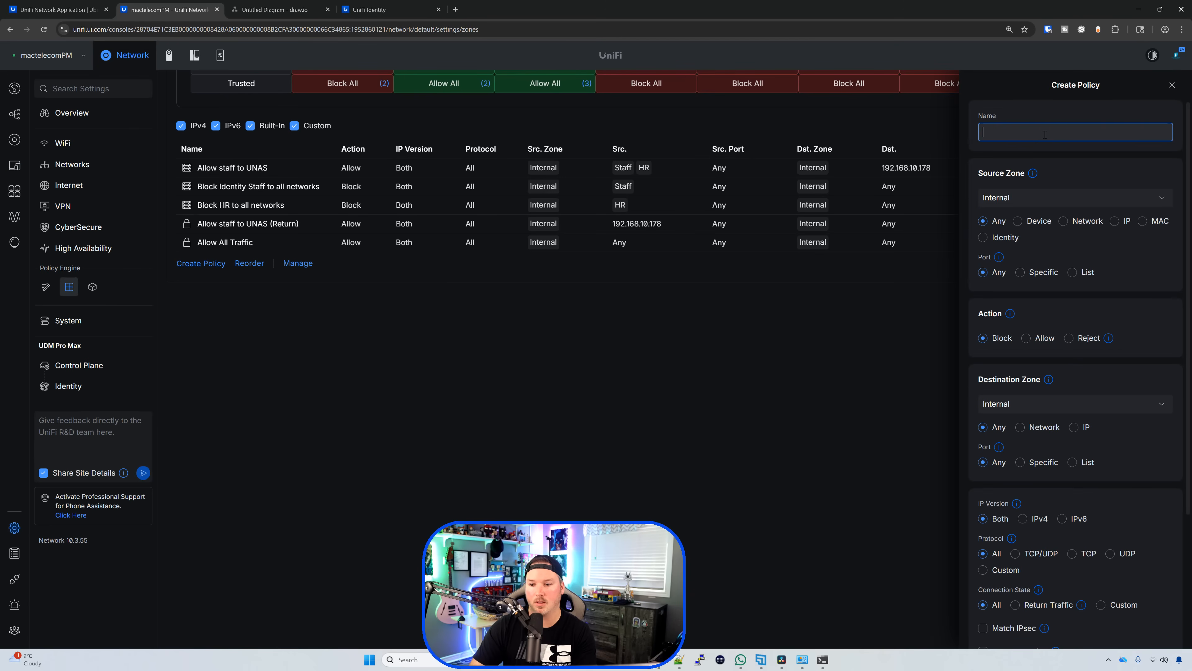
text(Allow HR )
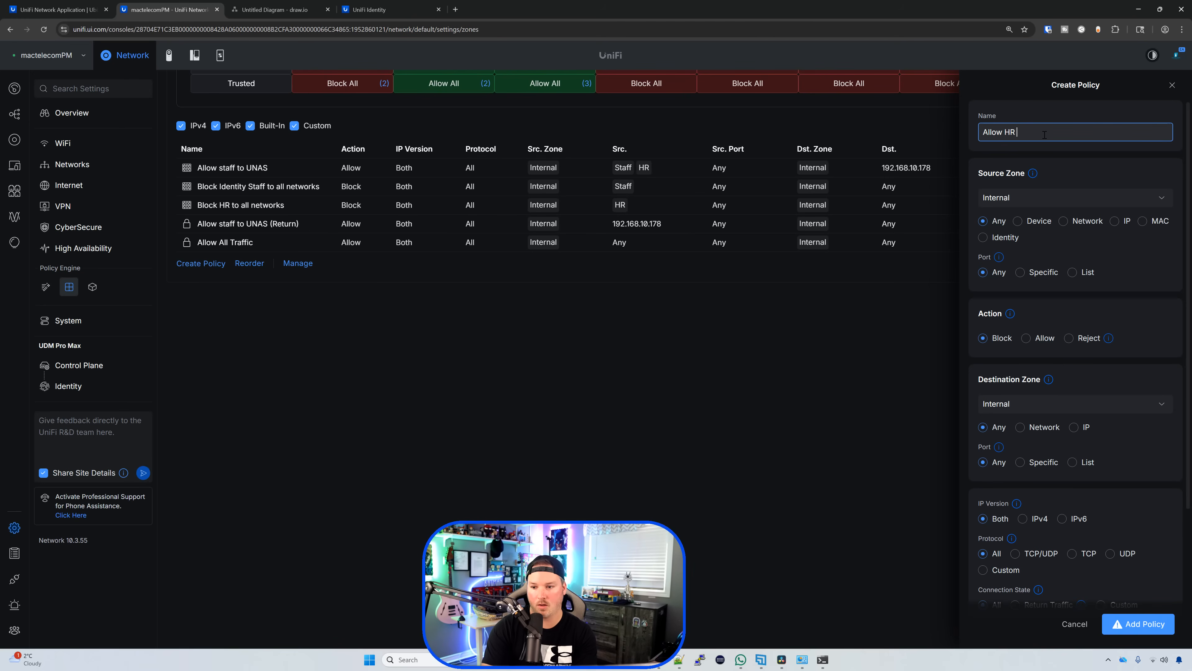
text(to hA)
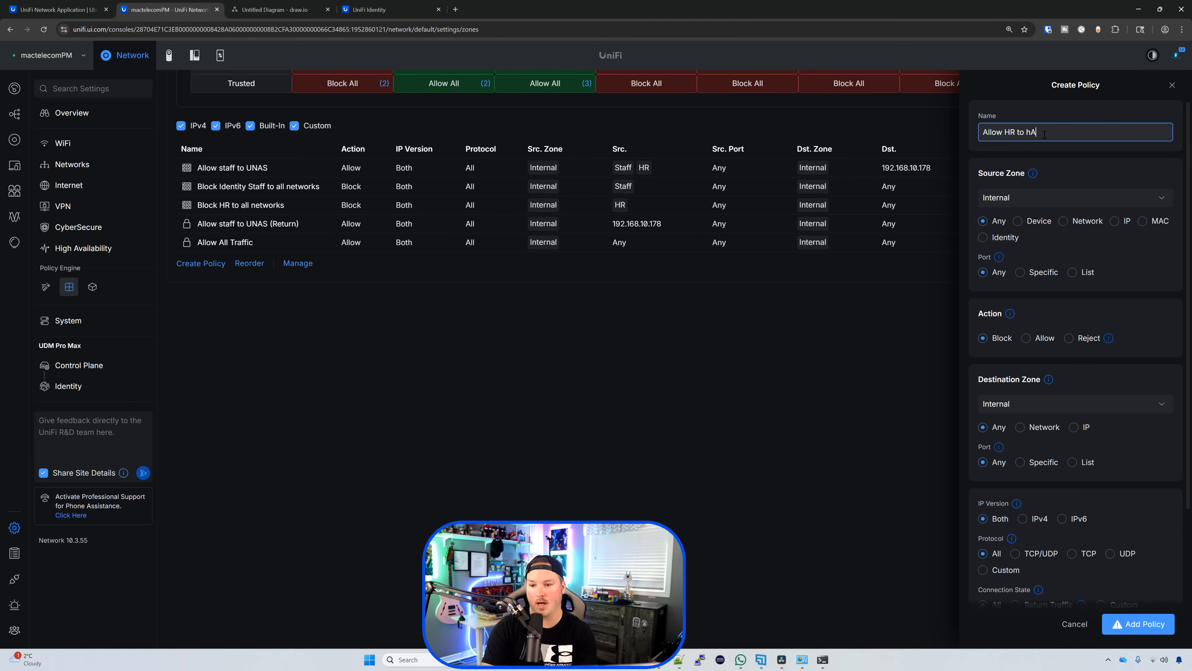
click(986, 238)
click(1026, 261)
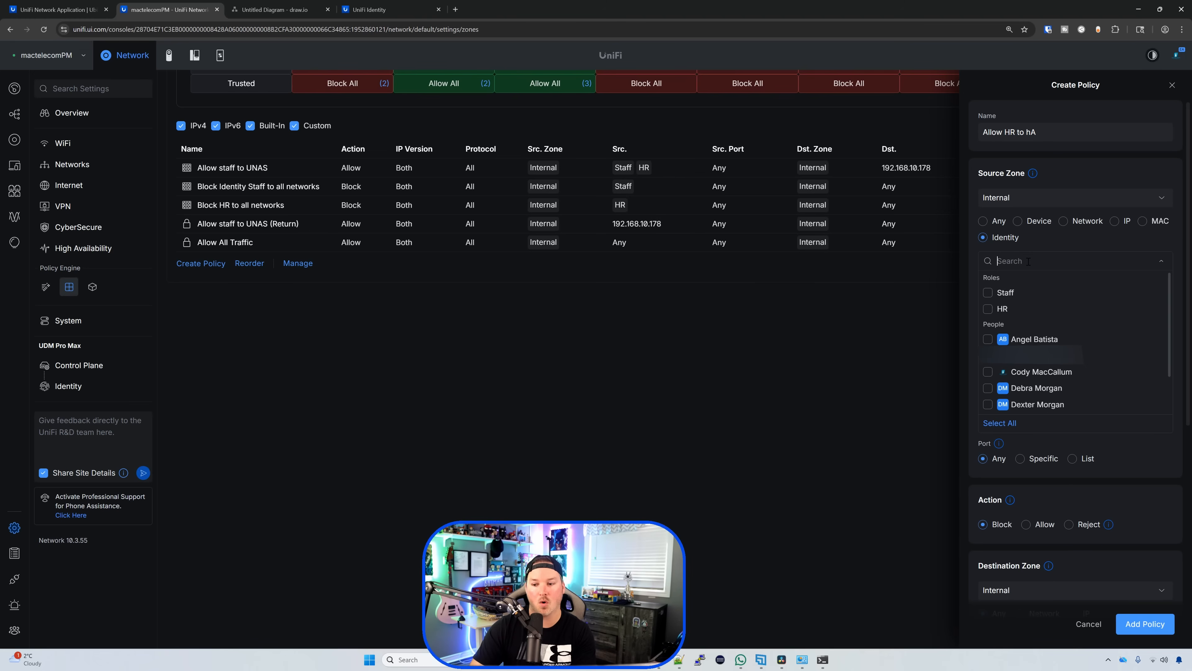
click(987, 309)
click(1009, 479)
Step: Set the action to Allow with destination IP 192.168.10.110 and save the policy
click(1026, 361)
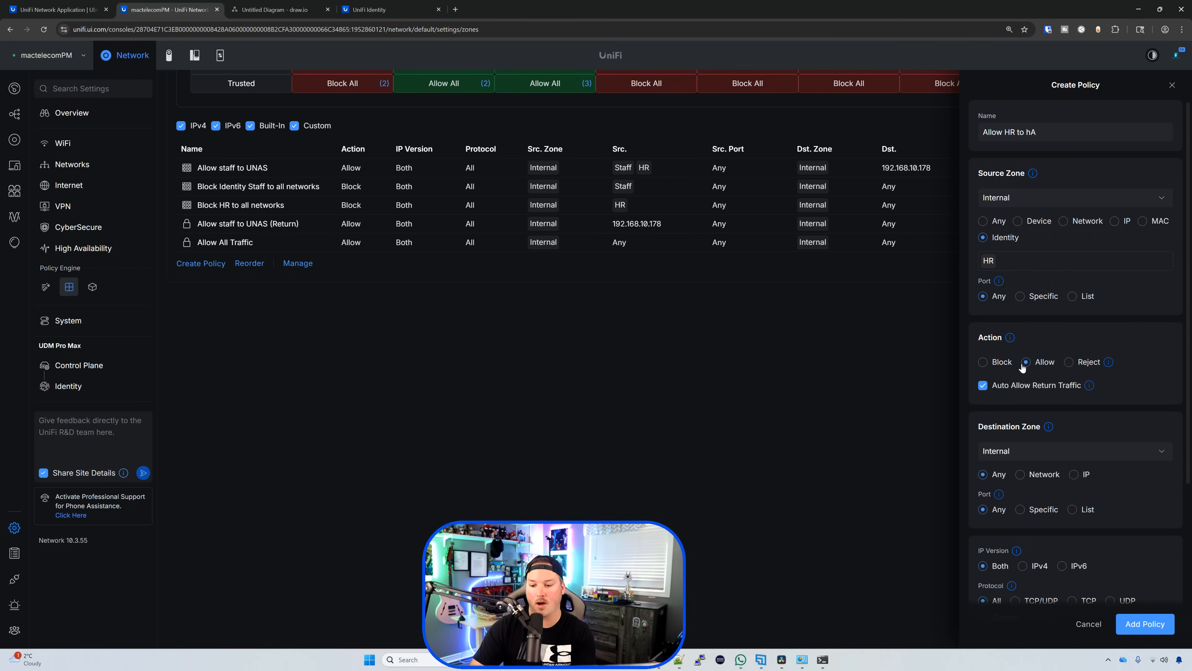
scroll(1051, 399, down, 3)
click(1074, 381)
click(1043, 428)
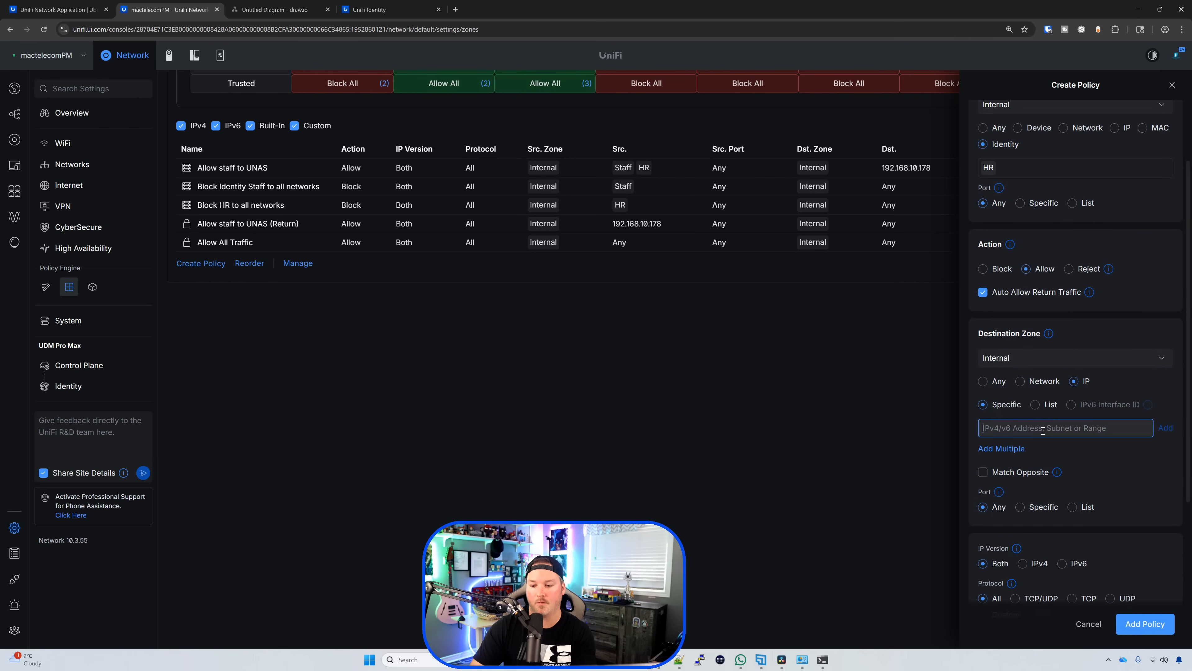
text(192.168.10.110)
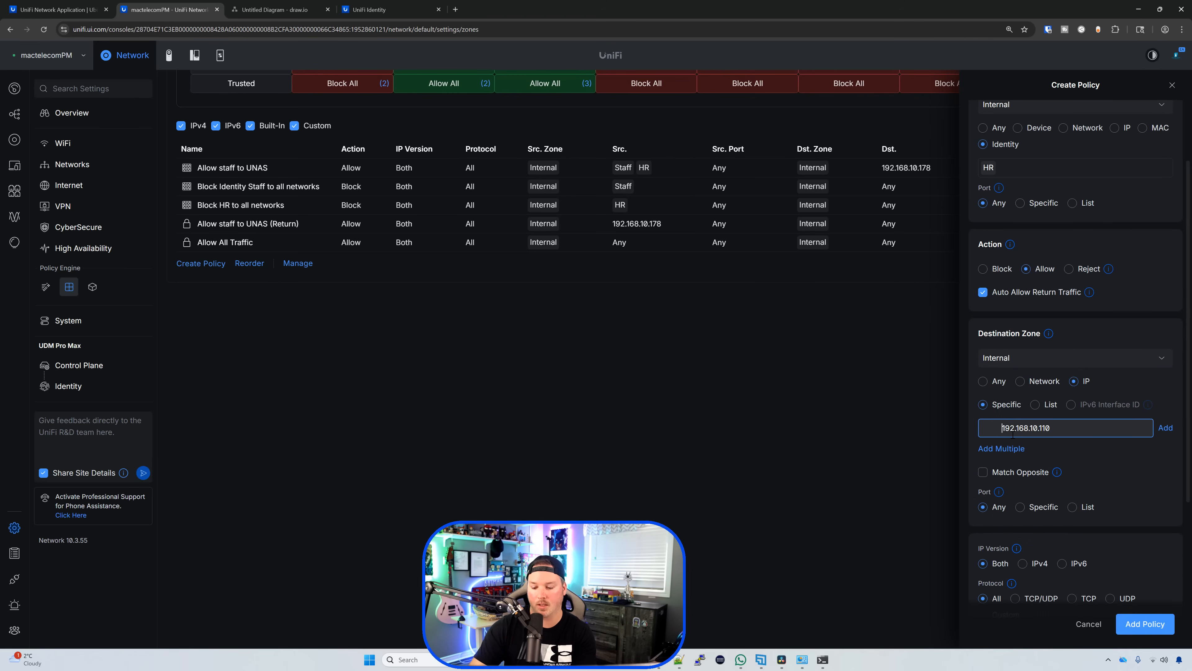
key(BackSpace)
key(BackSpace)
click(1166, 428)
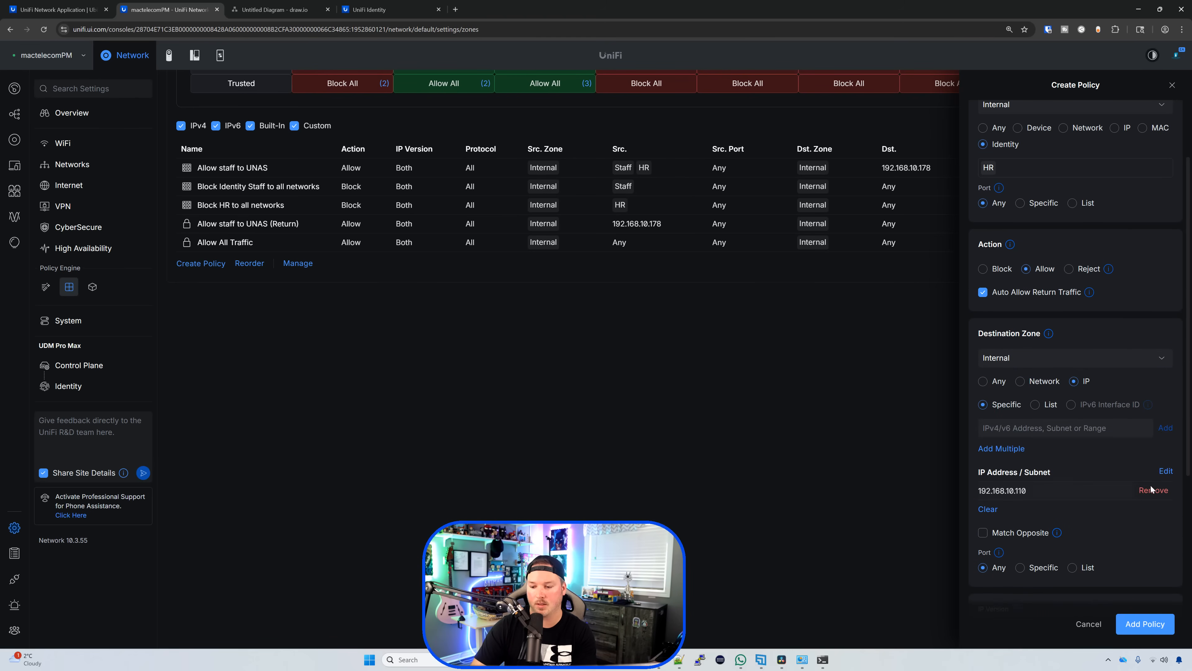
click(1145, 623)
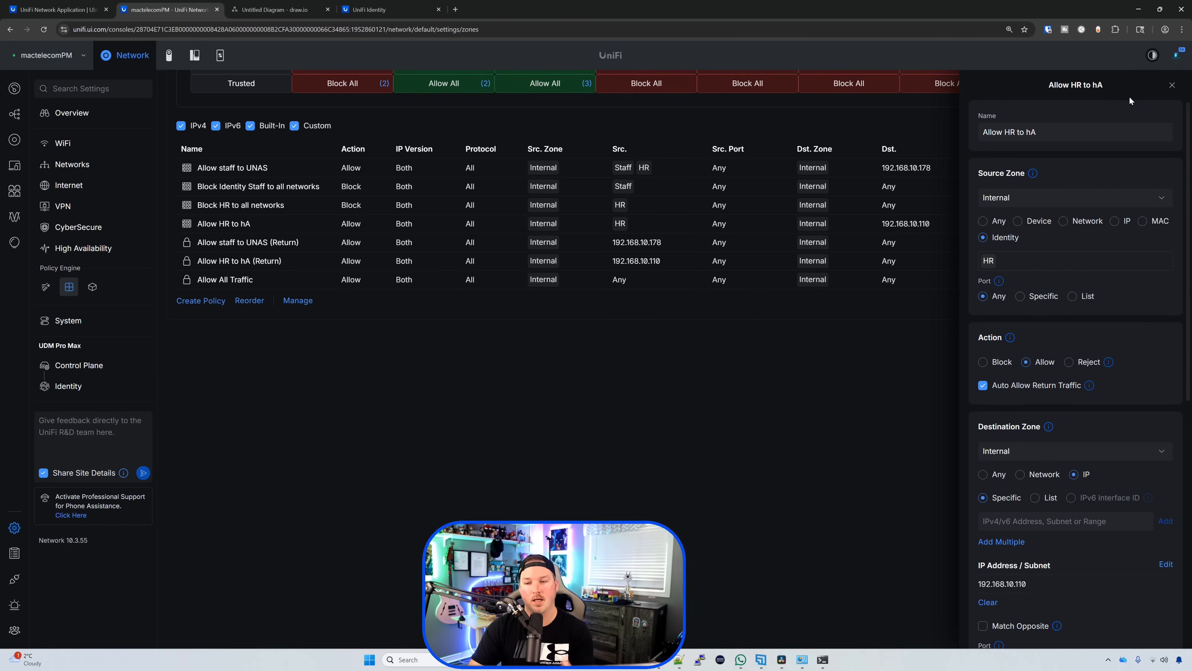
click(1172, 85)
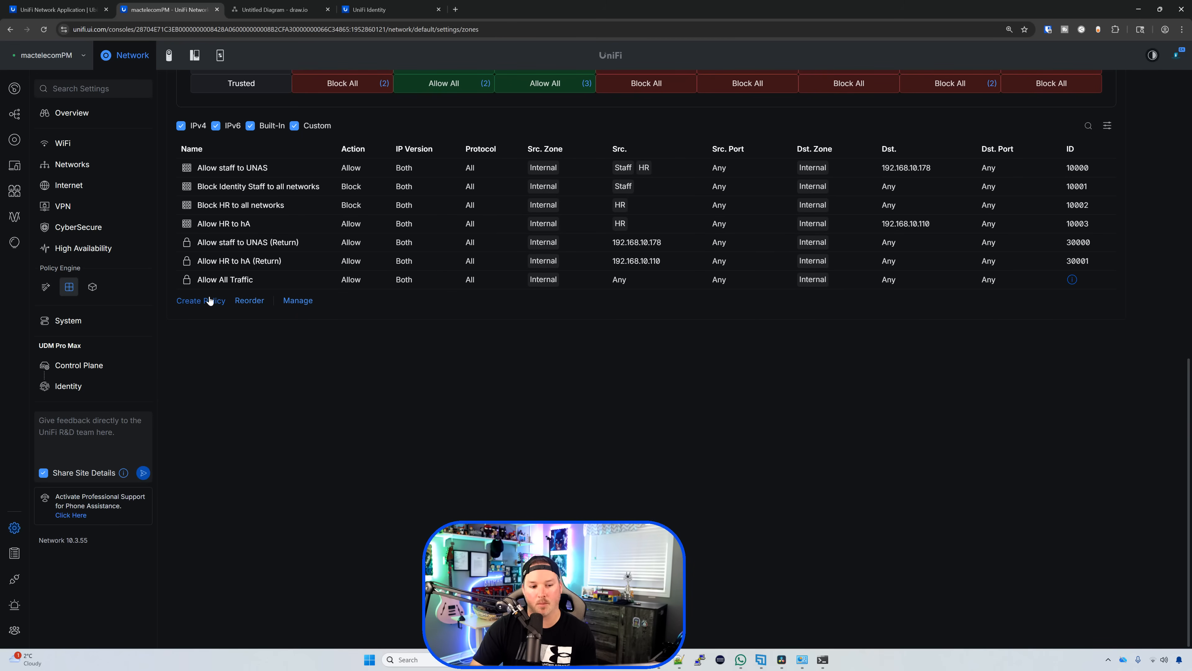
Step: Drag 'Allow HR to hA' up to second place above the block policies and save the order
click(249, 301)
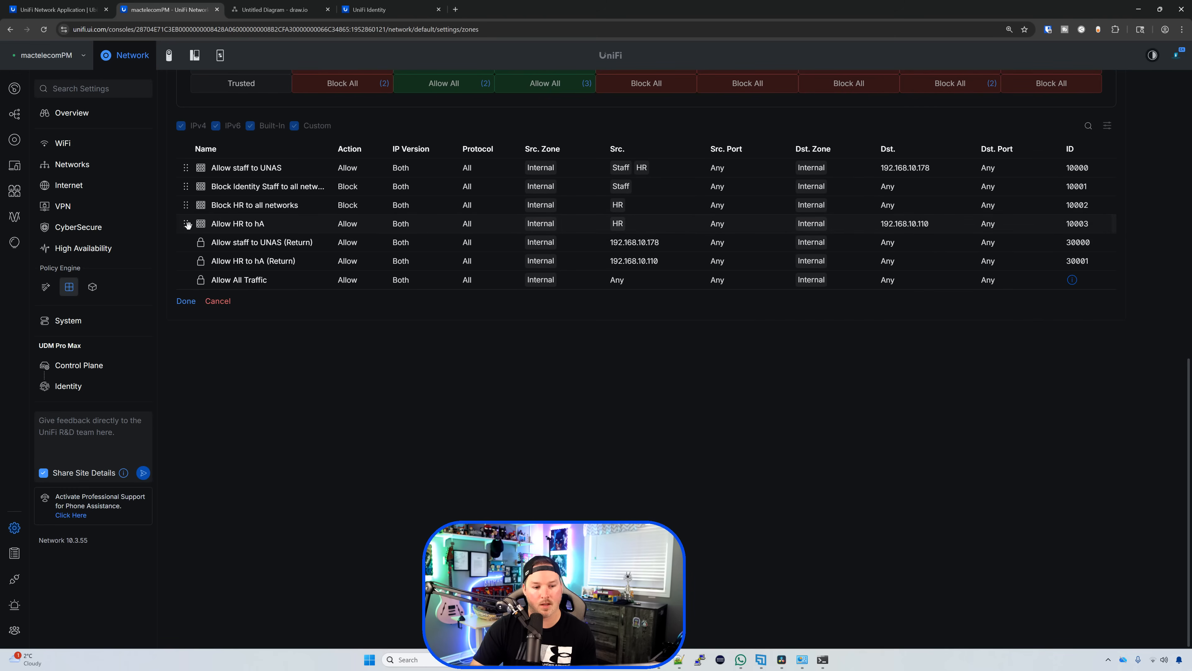
drag(186, 224, 184, 188)
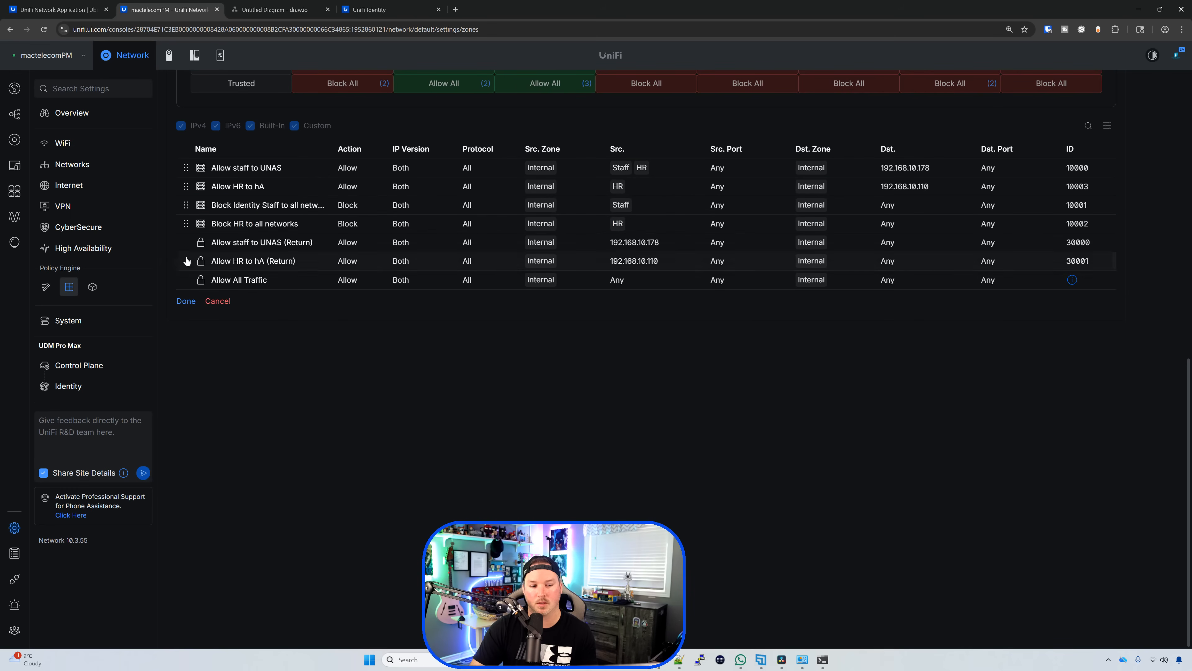
click(186, 300)
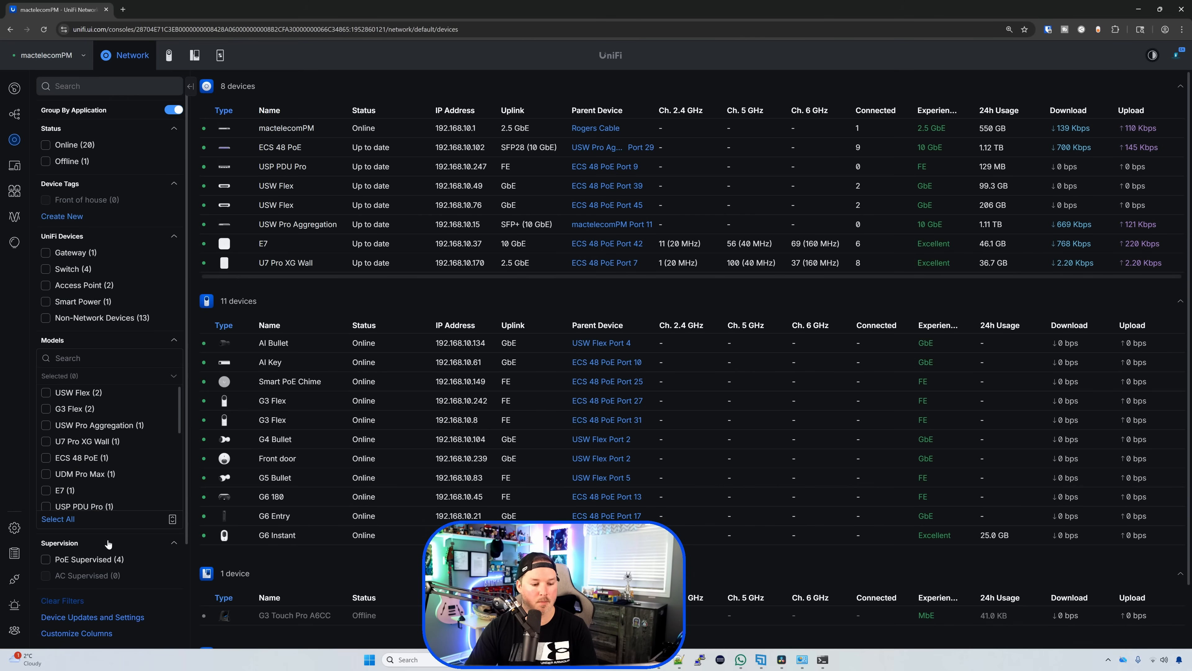
Step: Filter devices by PoE Supervised and review the High Availability device supervisors table
click(84, 563)
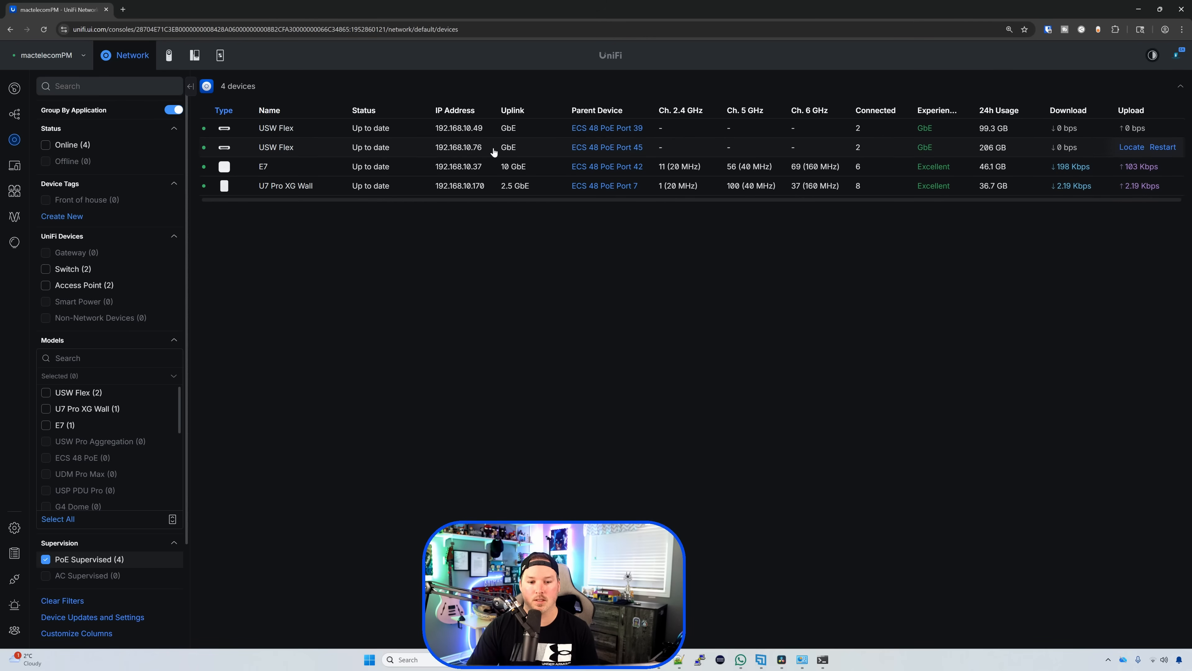
click(14, 527)
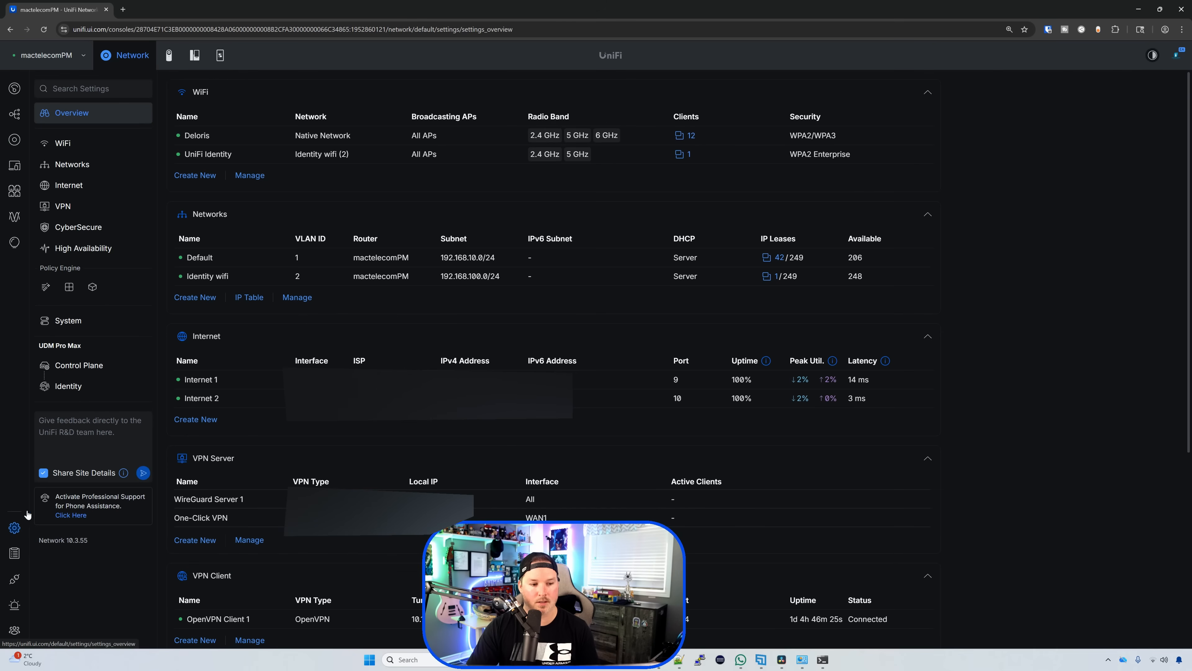
click(92, 252)
click(242, 331)
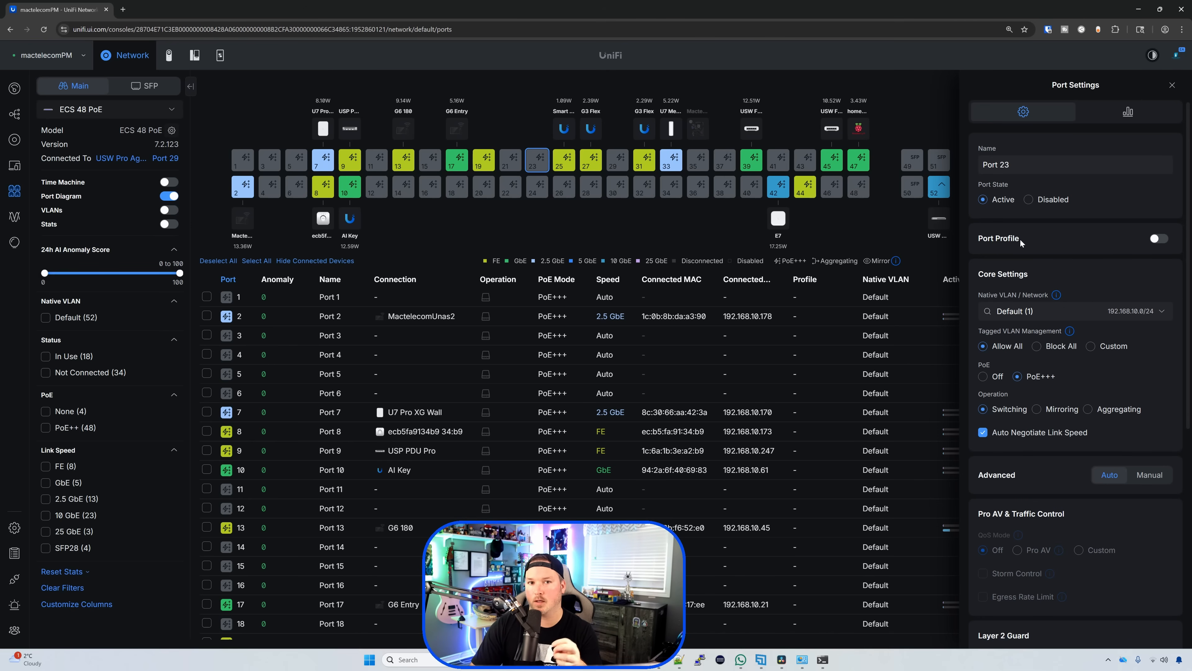
Step: Switch on the Port Profile for Port 23 on the ECS 48 PoE switch
drag(1020, 242, 978, 240)
click(1155, 238)
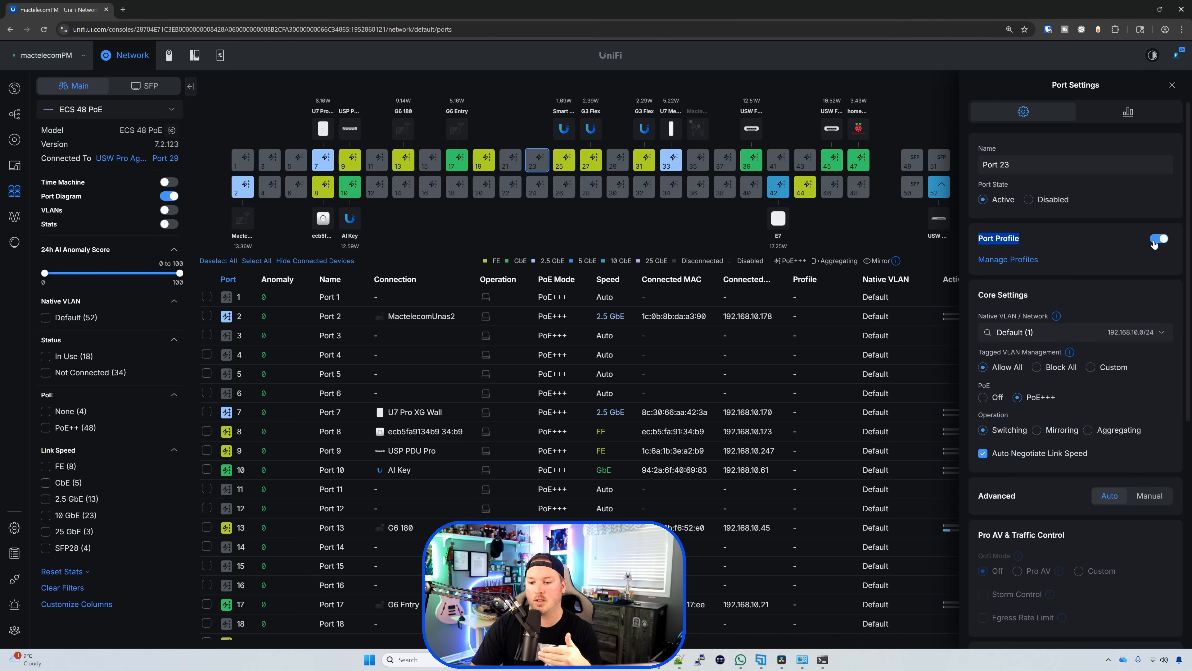
click(1155, 239)
click(1155, 238)
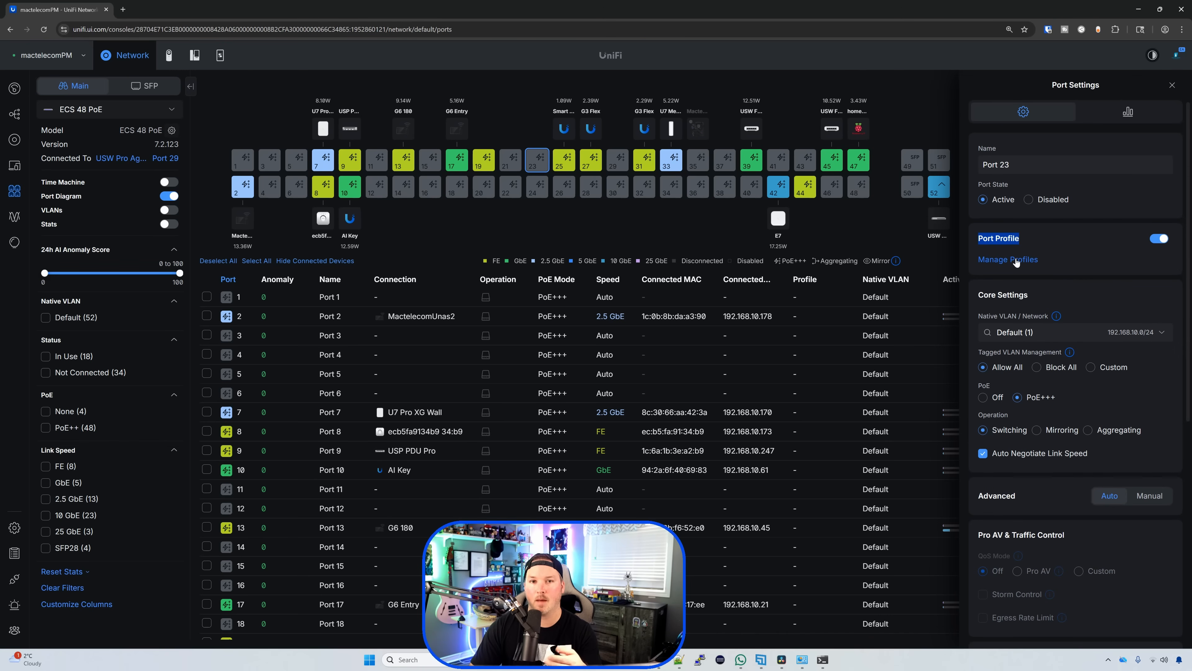